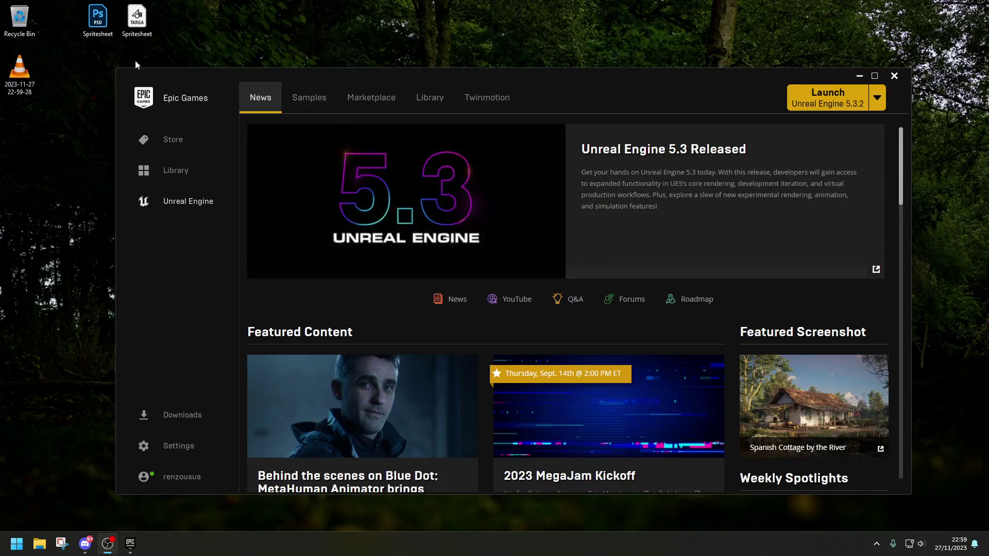
Step: Search the Unreal Engine Marketplace for PaperZD and view the plugin's content detail page
left_click_drag(591, 80, 587, 69)
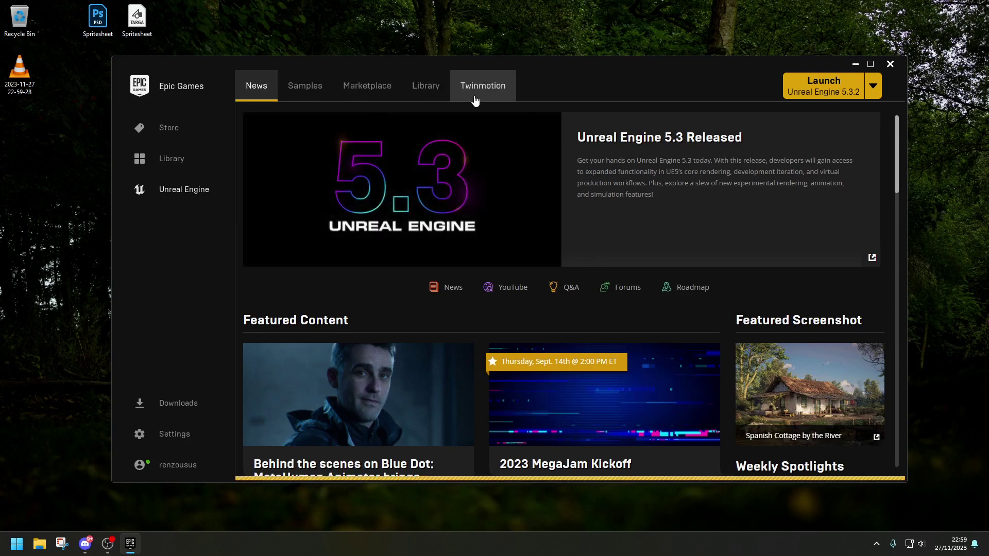
left_click(367, 85)
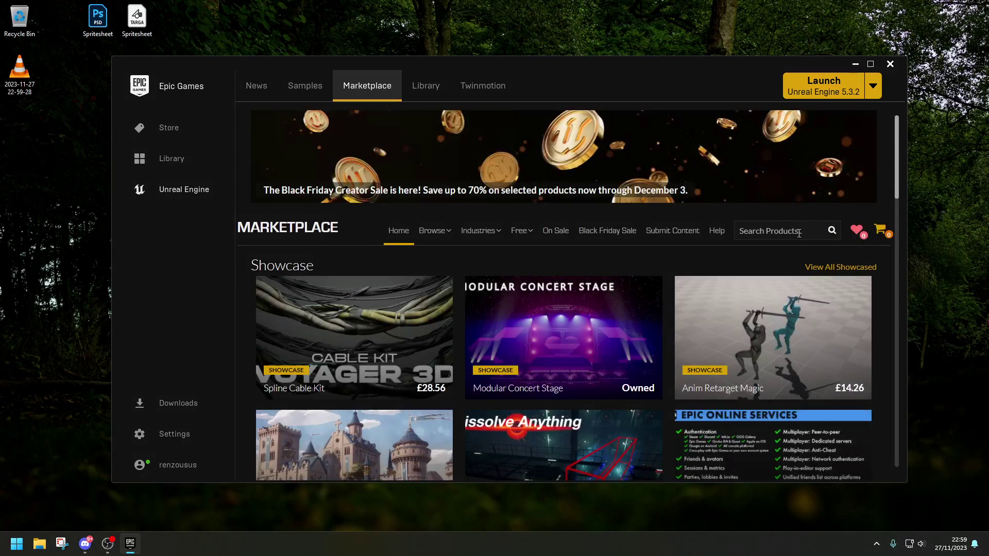
type("PaperZD")
left_click(752, 250)
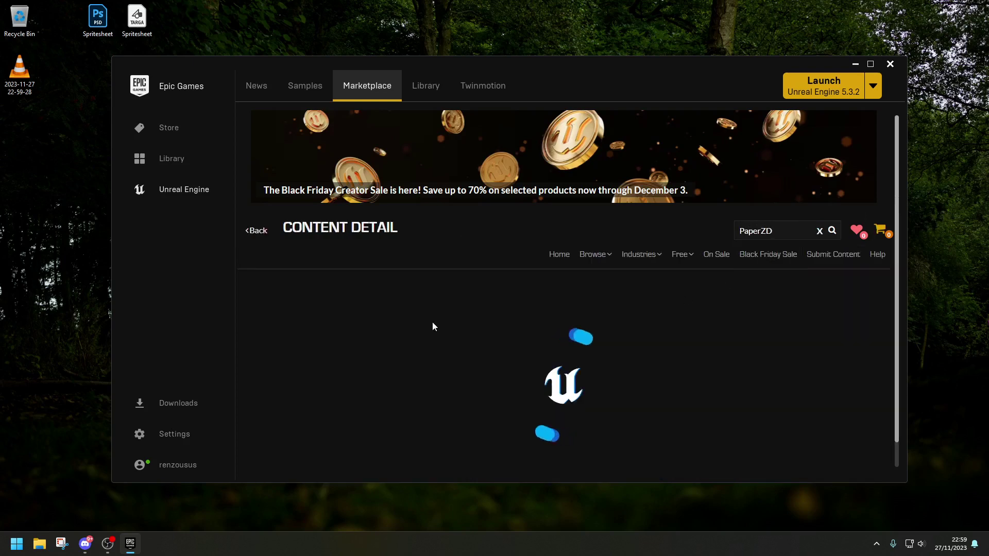
scroll(675, 298, "down", 1)
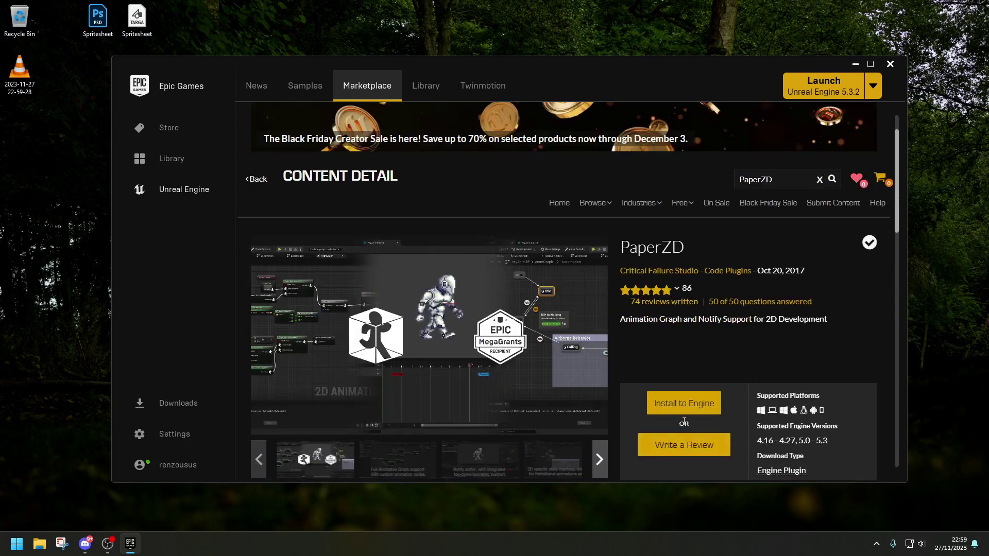
Step: Try to install the PaperZD plugin to the engine from its Marketplace page
left_click(679, 404)
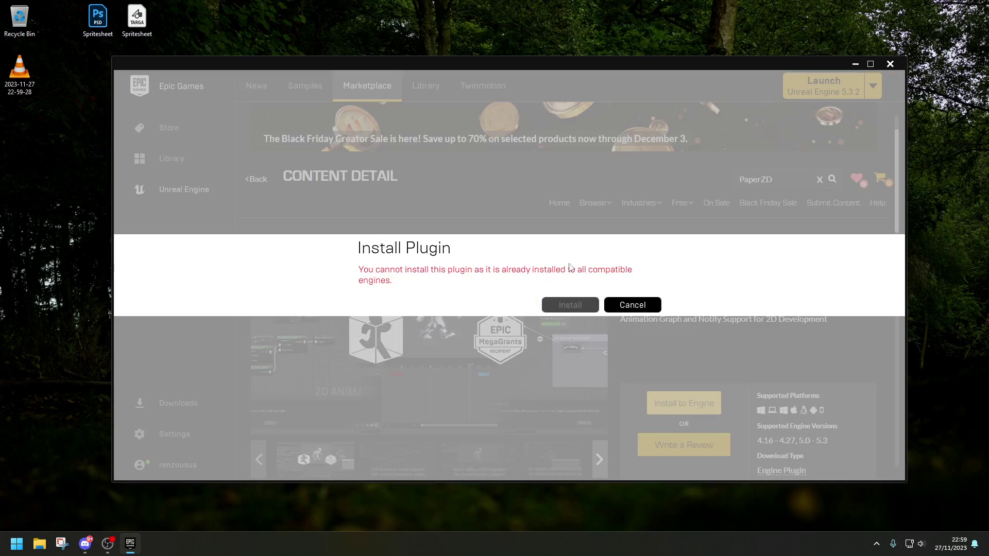
left_click(633, 304)
scroll(284, 290, "down", 2)
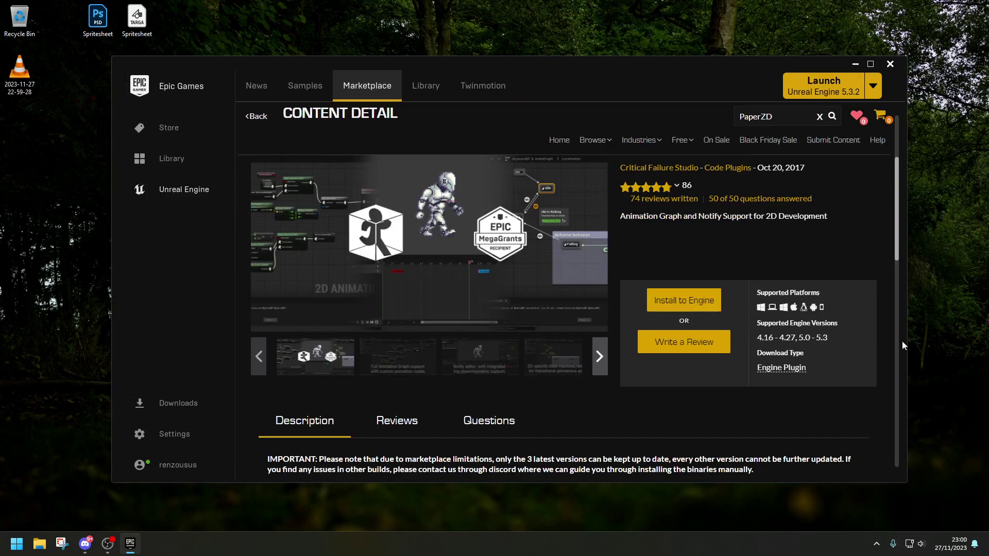
scroll(377, 128, "up", 3)
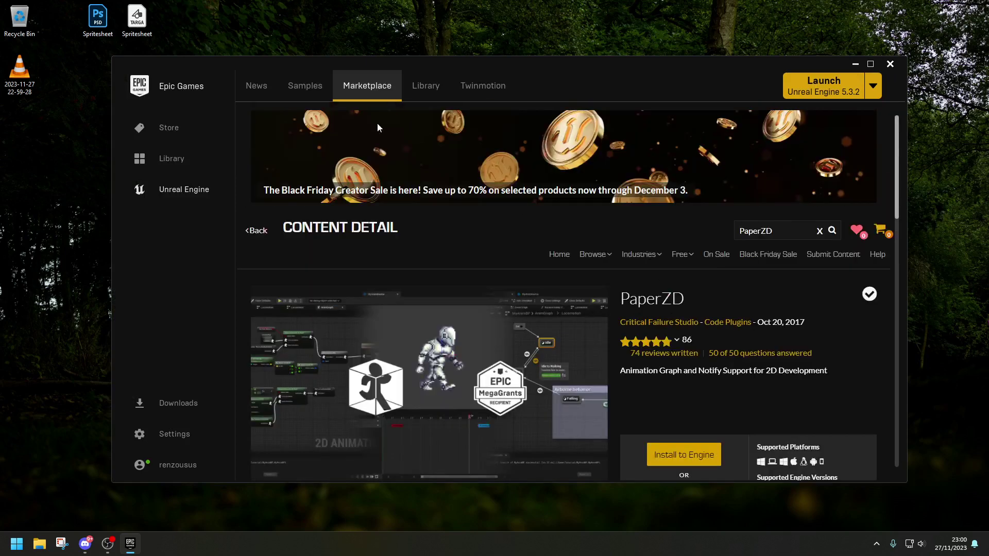
Step: Launch Unreal Engine 5.3.2 and create a Blank Blueprint game project named Platformer_Game in the Desktop folder
left_click(426, 98)
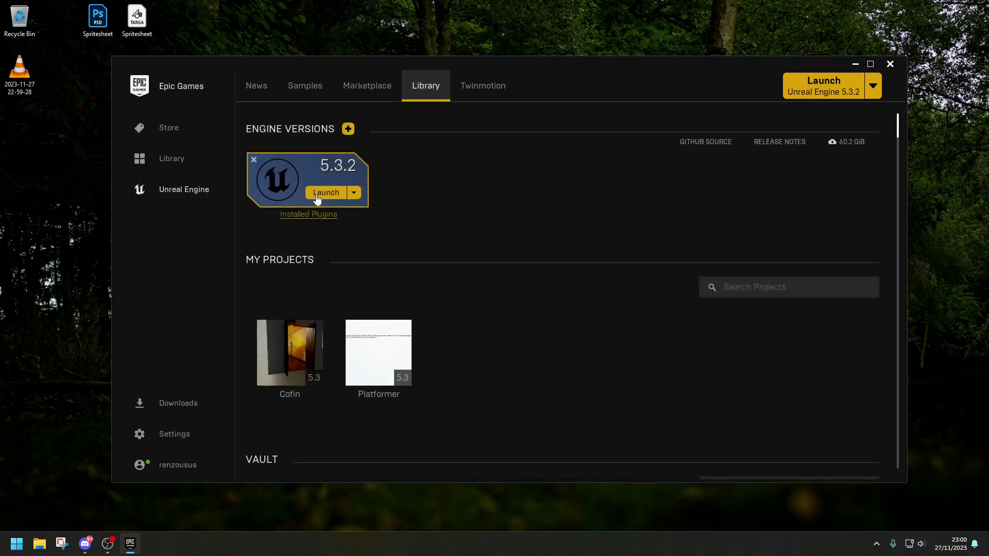
left_click(325, 193)
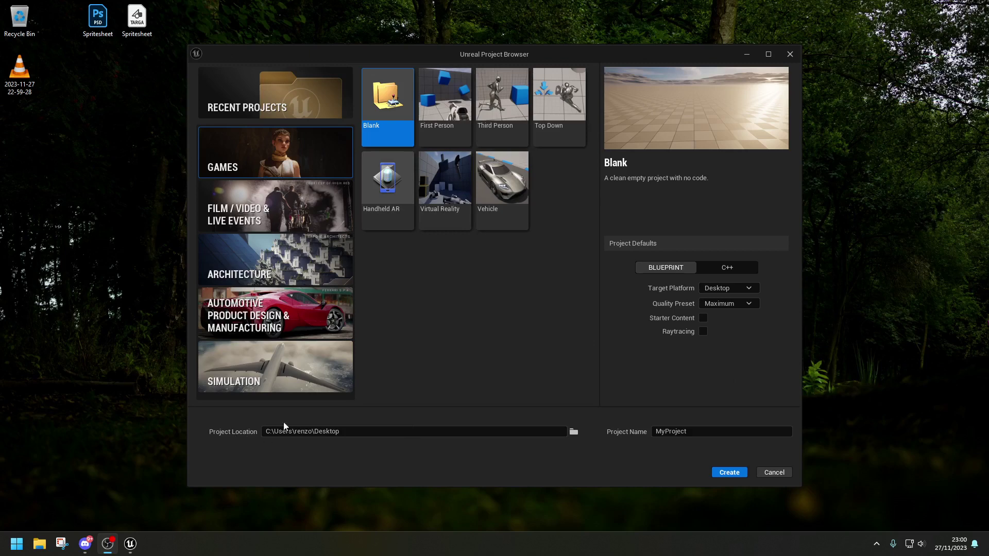
left_click(574, 432)
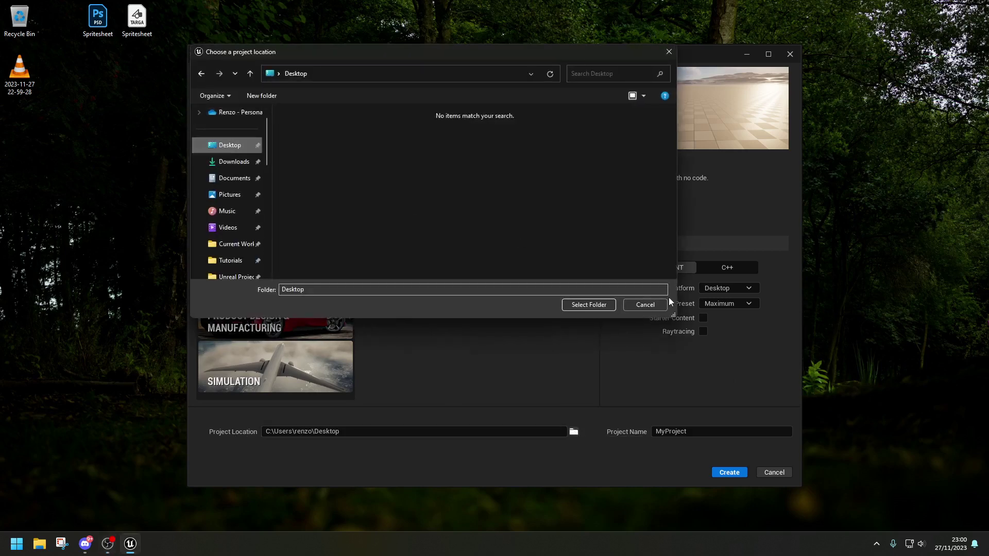
left_click(593, 306)
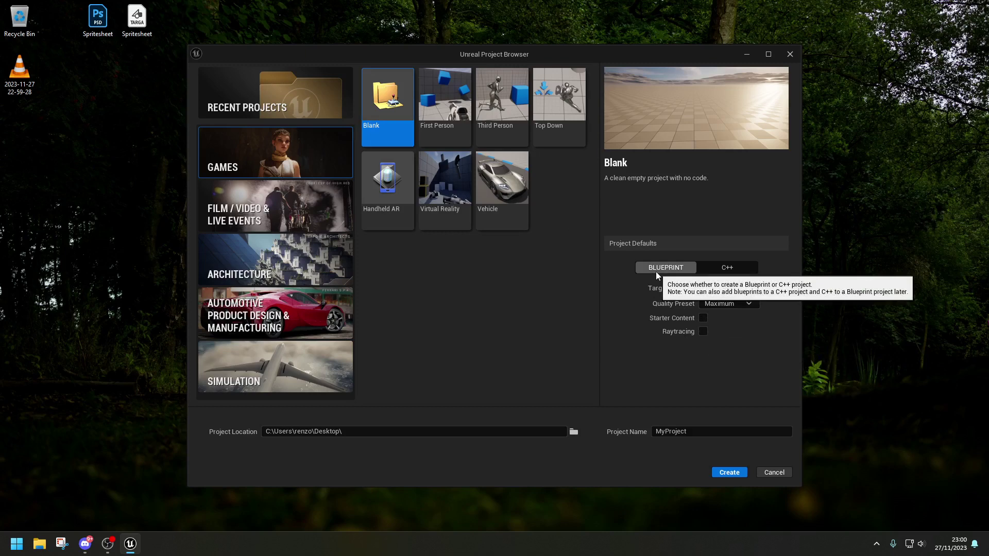
left_click(661, 432)
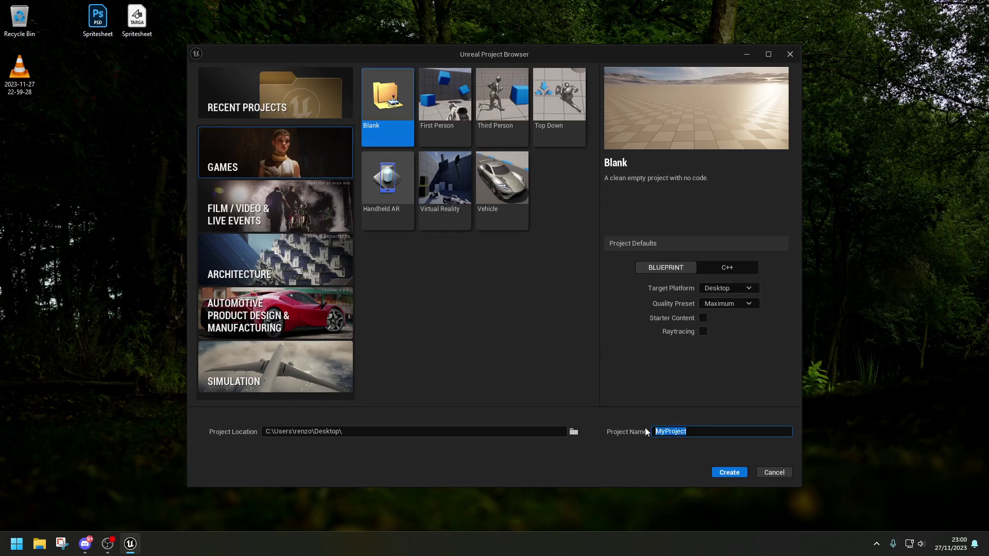
type("Platformer_Game")
left_click(729, 472)
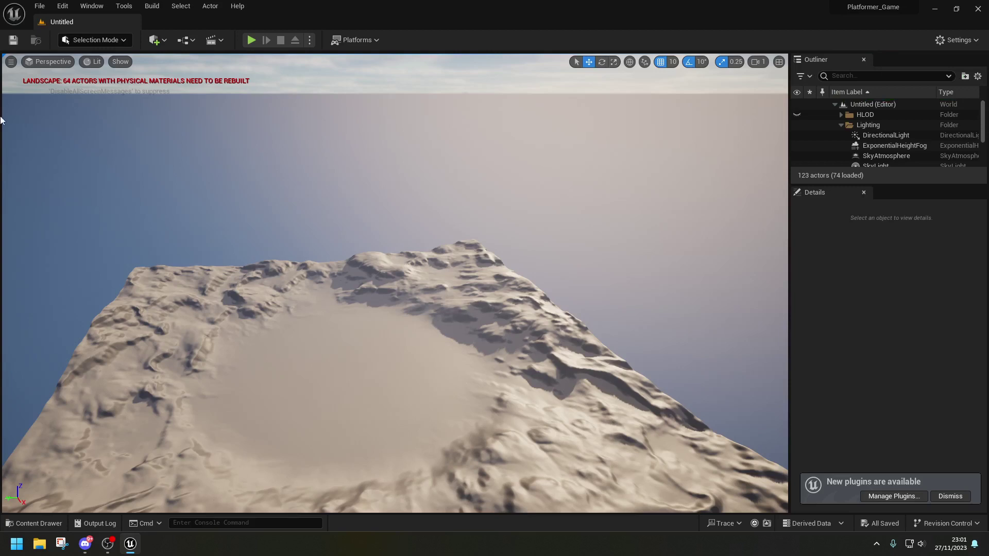
Step: Enable the PaperZD plugin for the project and restart the editor, dismissing the new-plugins notice and closing the plugin browser
left_click(952, 498)
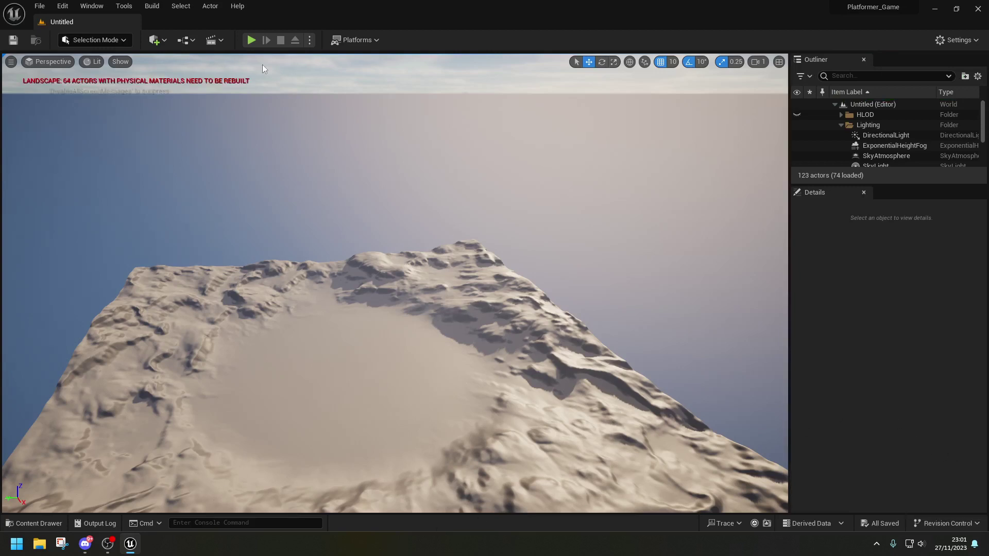
left_click(63, 6)
left_click(88, 166)
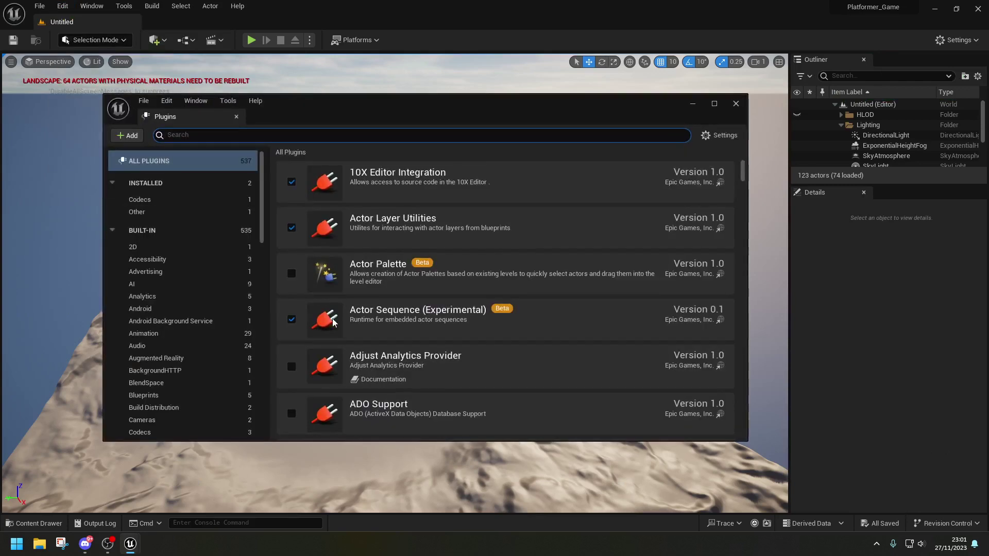
type("paperz")
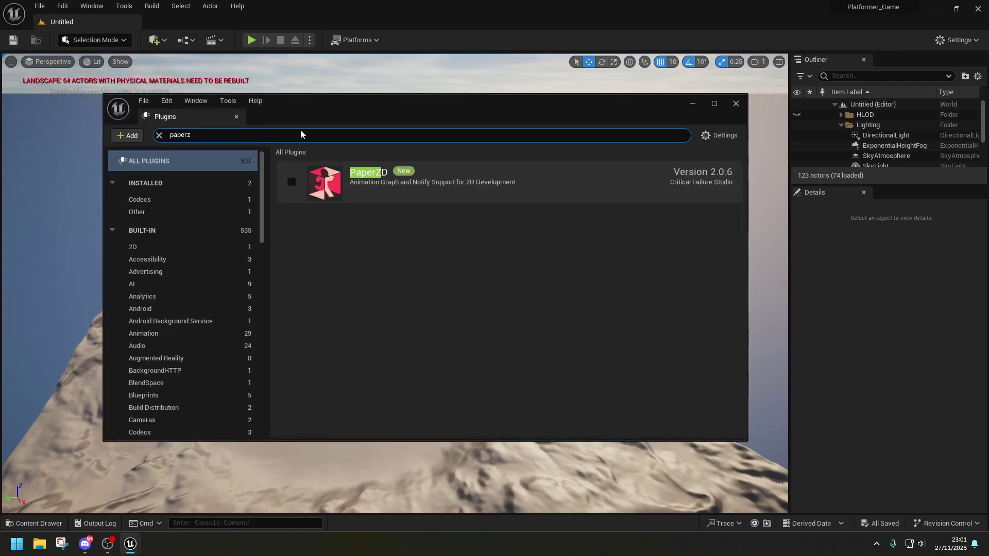
left_click(291, 181)
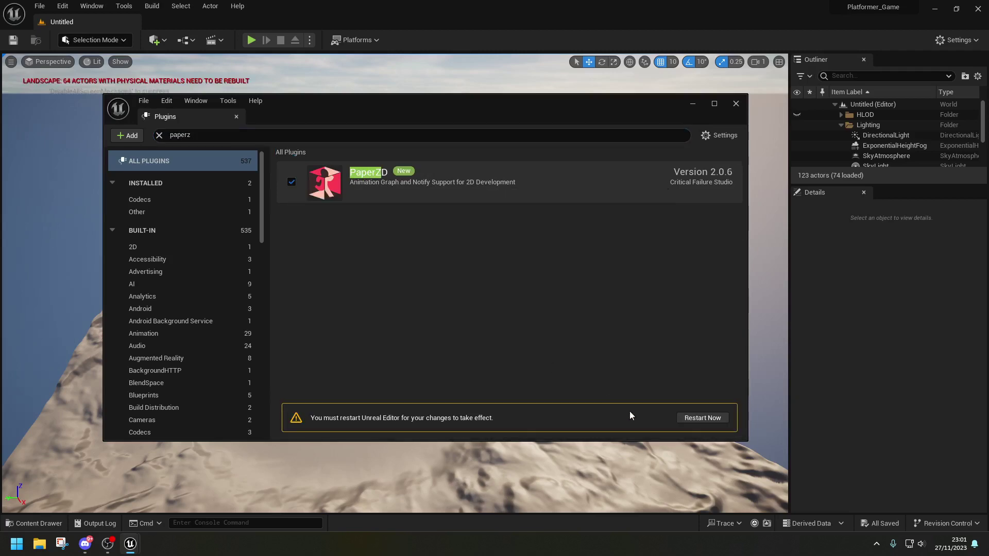
left_click(709, 420)
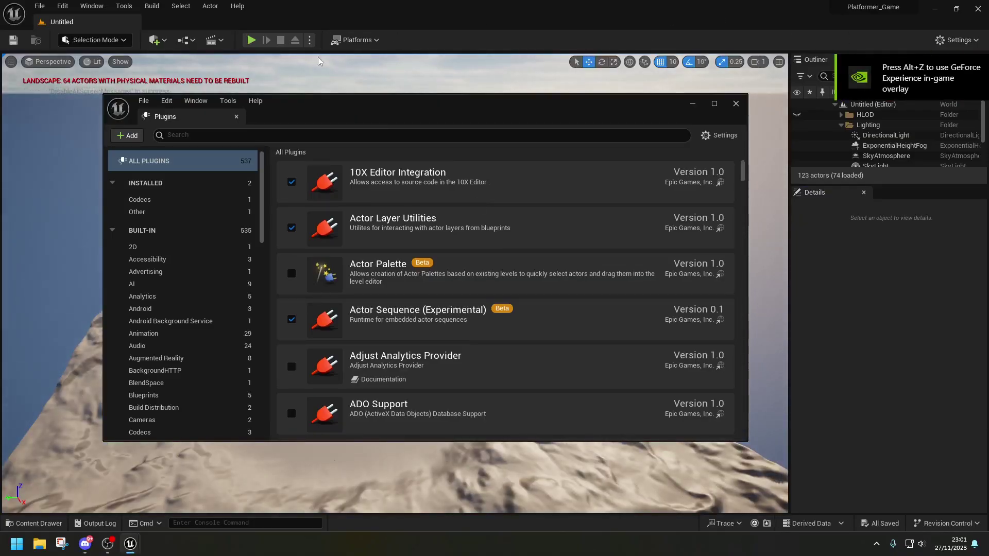
left_click(735, 103)
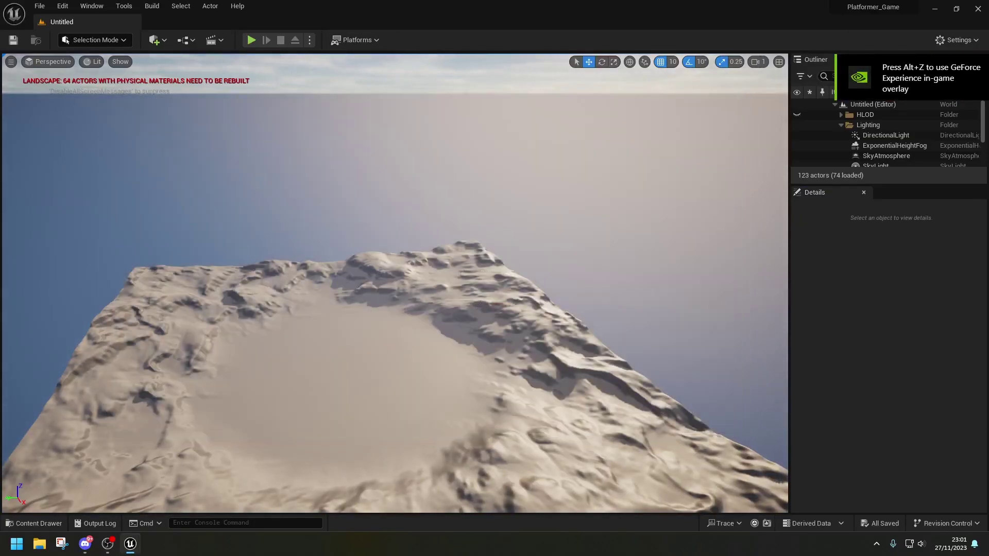
Step: Create a new level from the Empty Level template
left_click(41, 6)
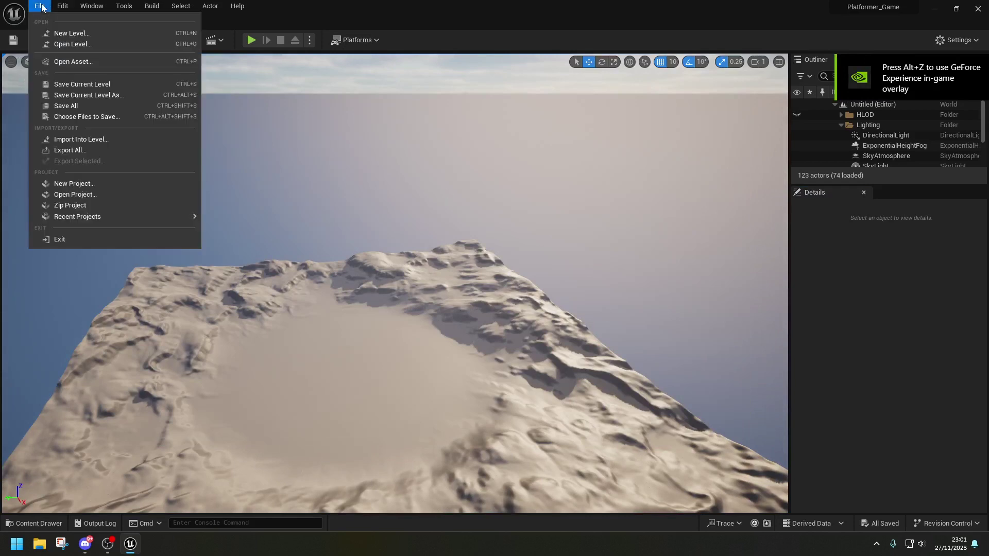
left_click(72, 33)
left_click(584, 222)
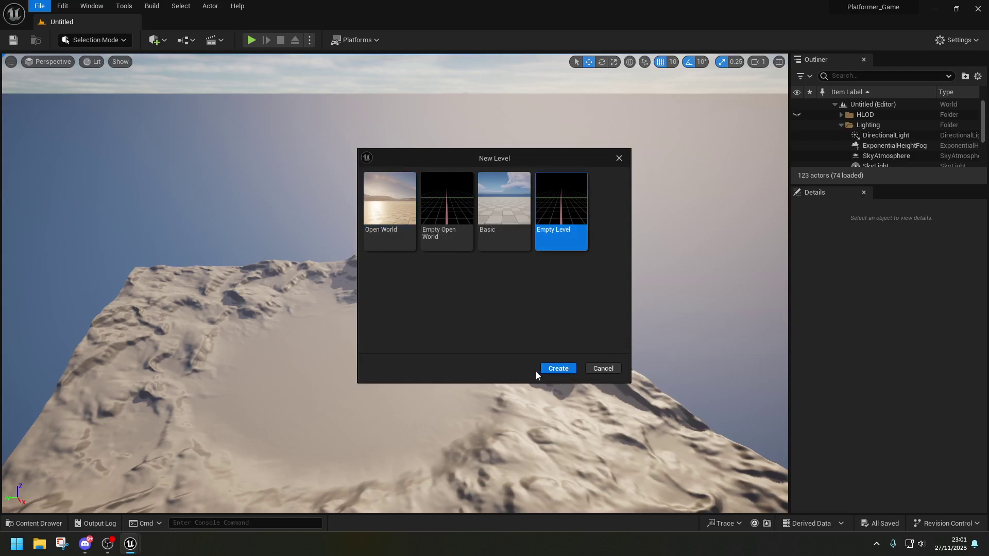
left_click(557, 368)
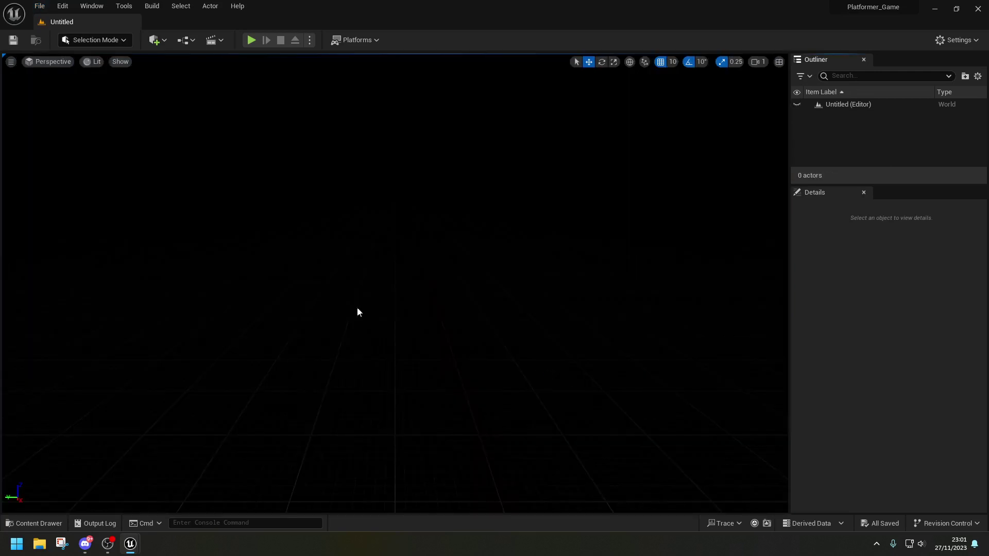
Step: Begin saving the current level under a new name and create a Levels folder inside Content for it
left_click(39, 5)
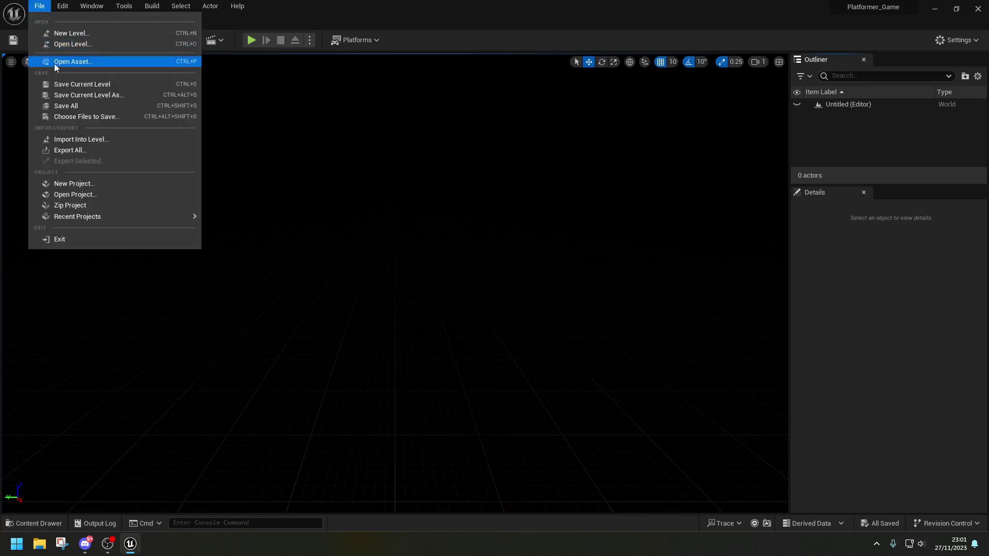
left_click(186, 92)
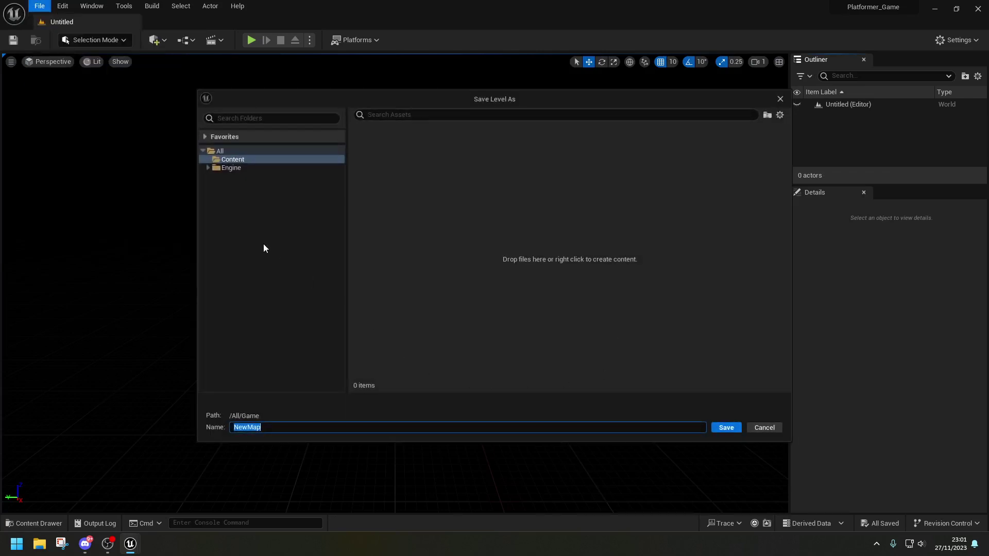
right_click(248, 225)
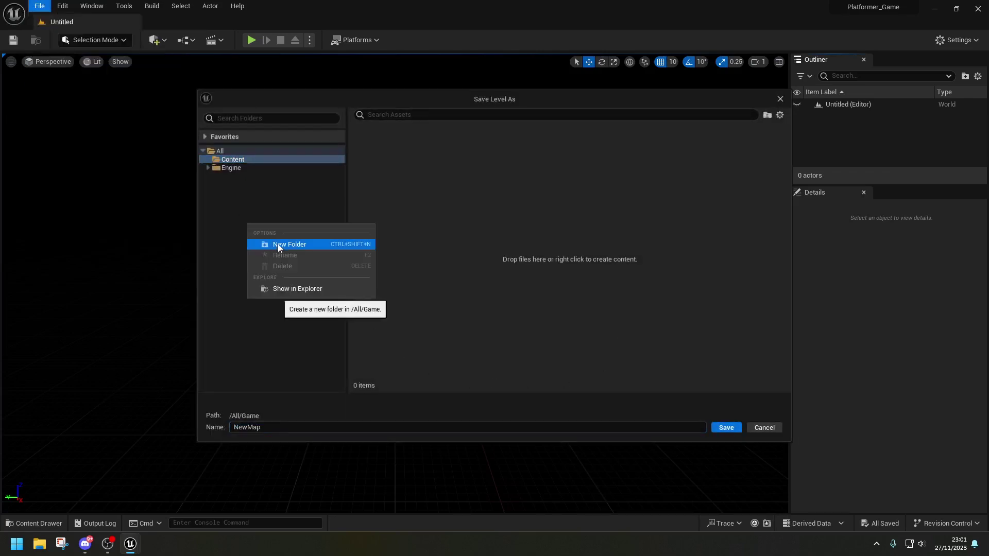
left_click(277, 243)
type("Level")
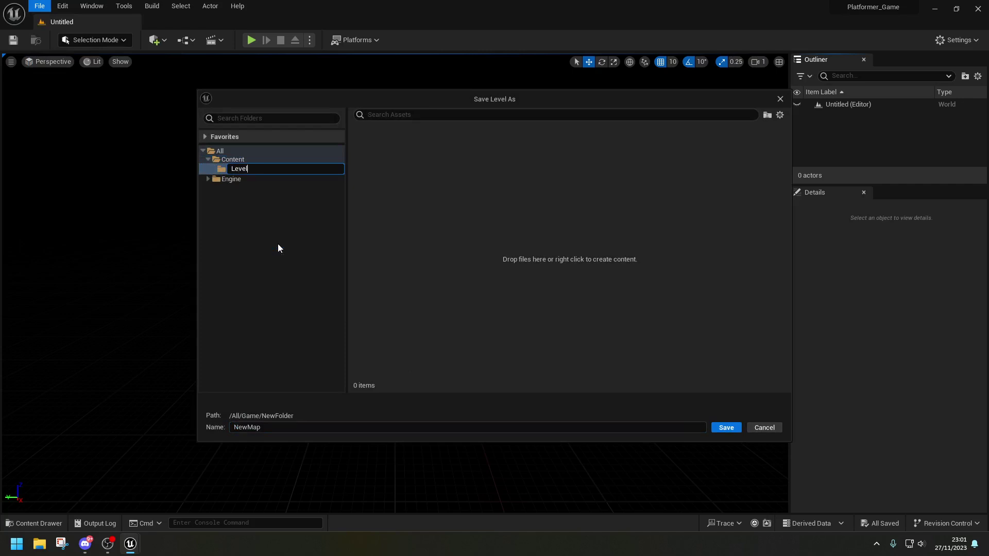
type("s")
key("Return")
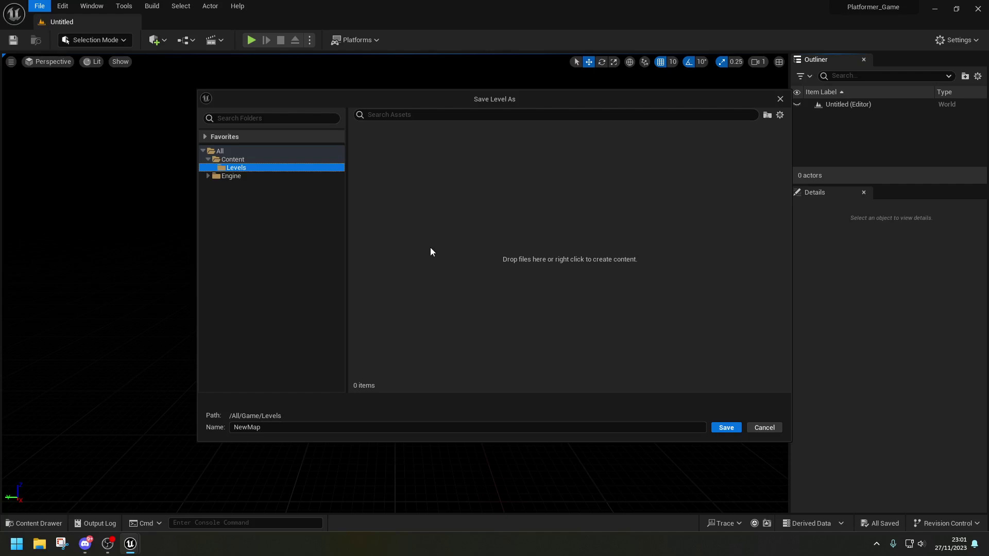
Step: Name the level Level_01 and save it in the Levels folder
left_click(263, 425)
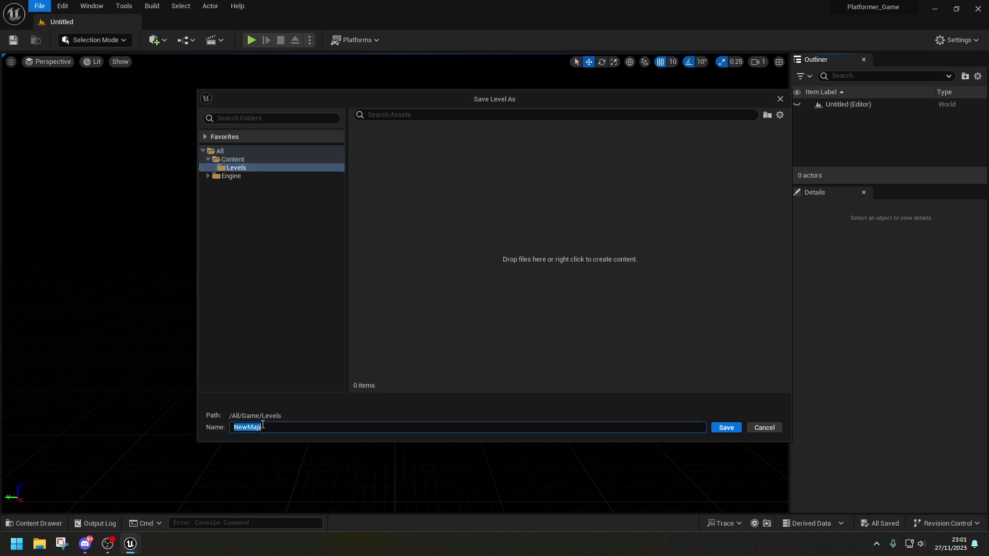
type("Level_01")
key("Return")
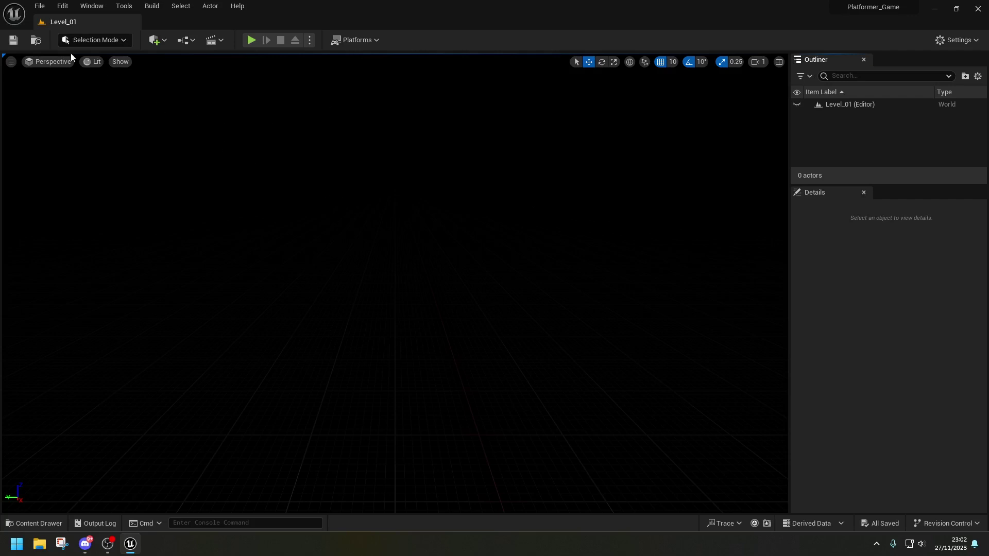
Step: Add a sky light, atmospheric light, sky atmosphere and volumetric cloud to Level_01 with the Env. Light Mixer
left_click(91, 6)
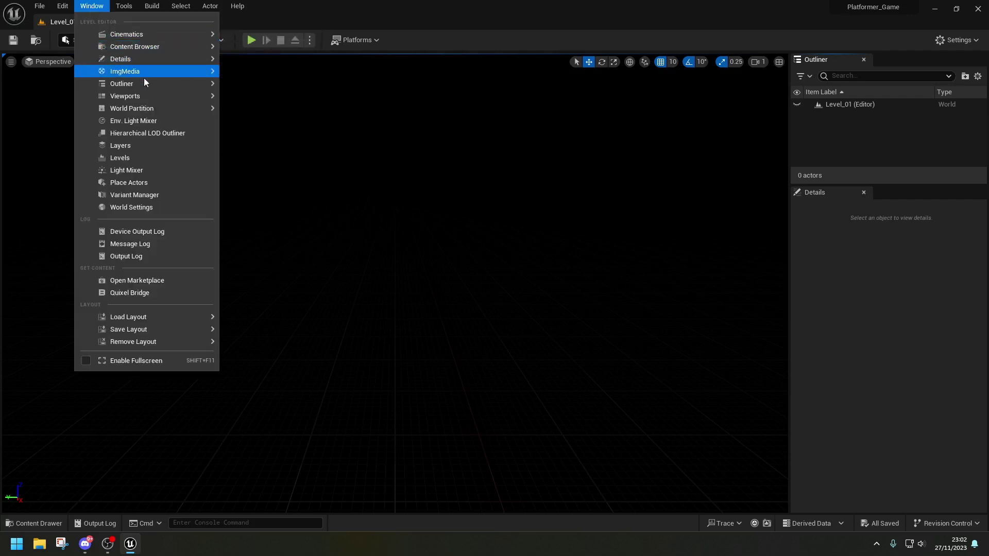
left_click(144, 123)
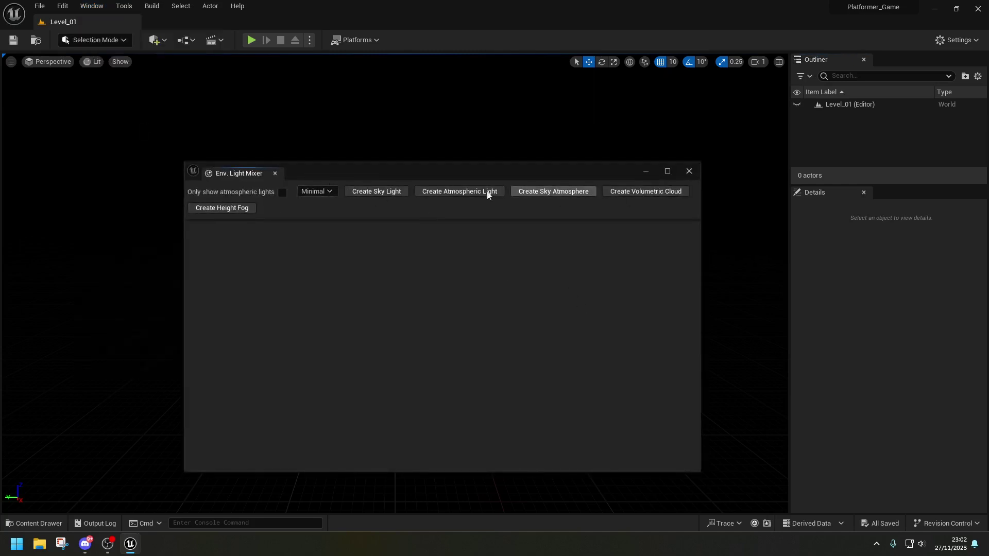
left_click(378, 192)
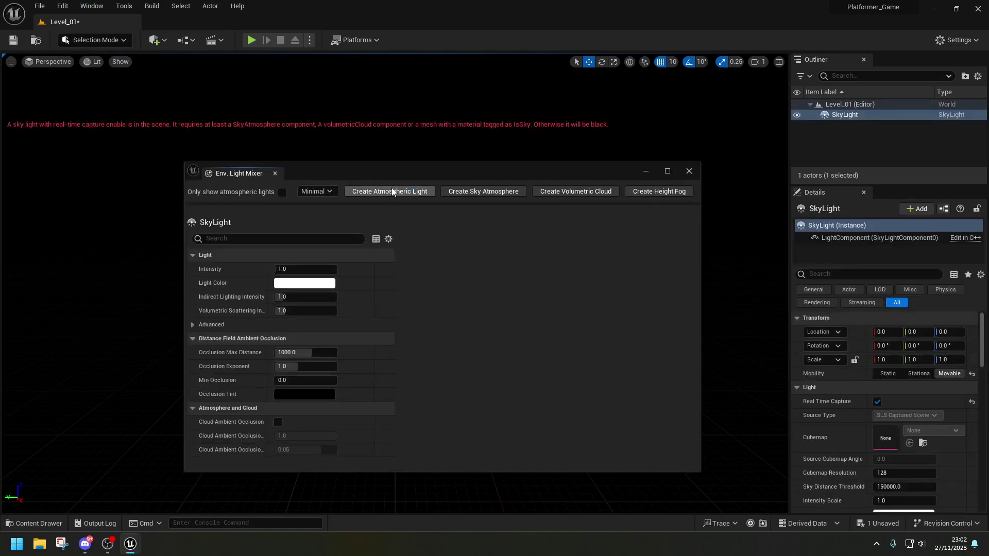
left_click(370, 192)
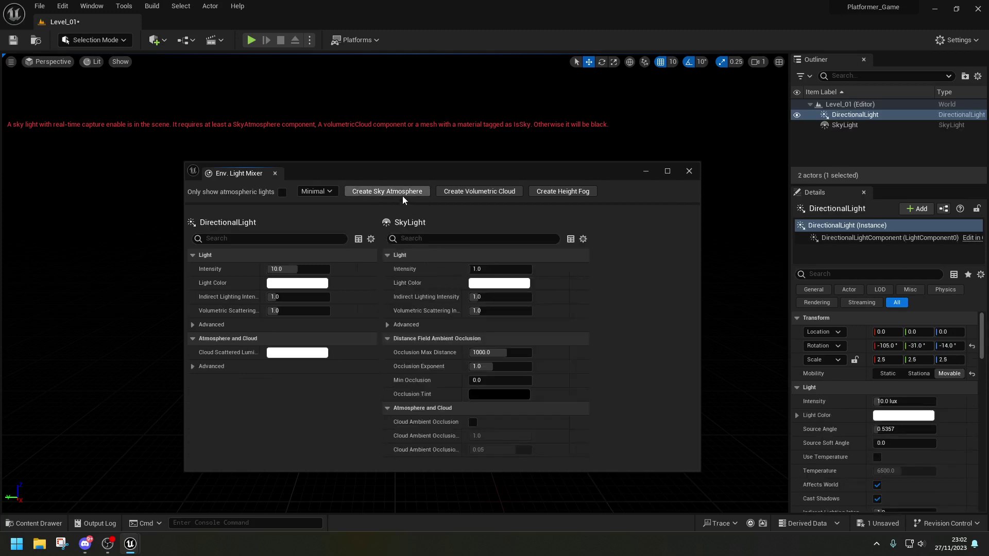
left_click(380, 192)
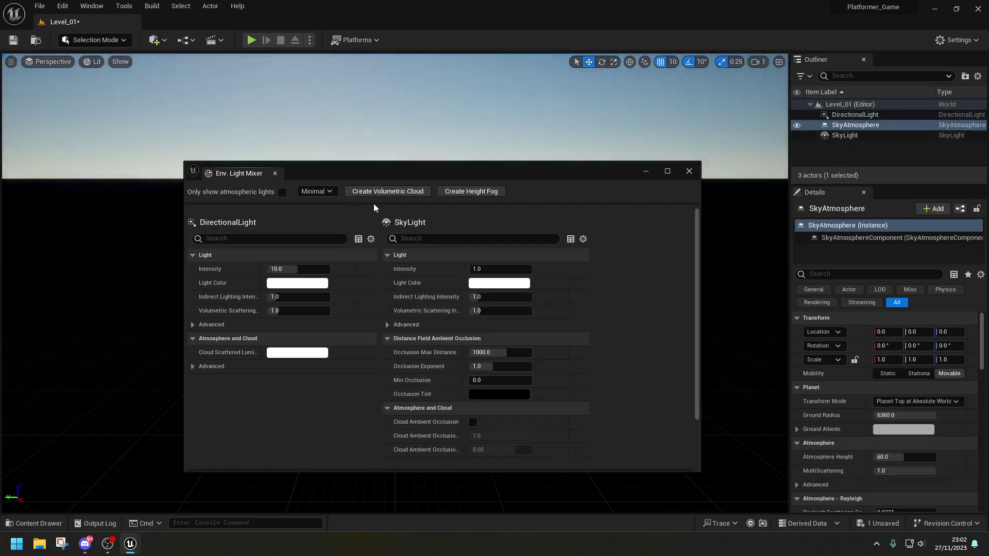
left_click(382, 195)
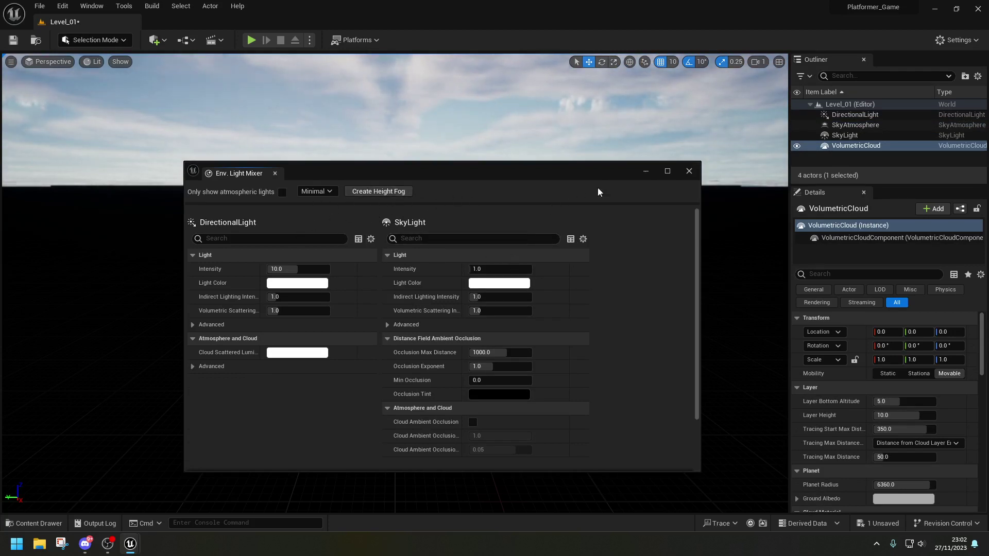
Step: Close the Env. Light Mixer window and save all changes to the level
left_click(695, 171)
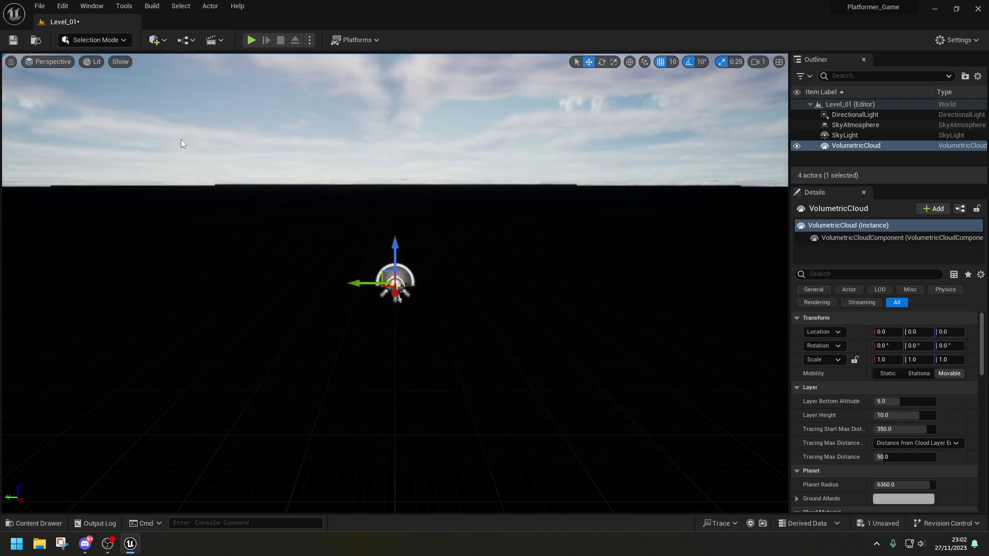
right_click_drag(181, 129, 182, 150)
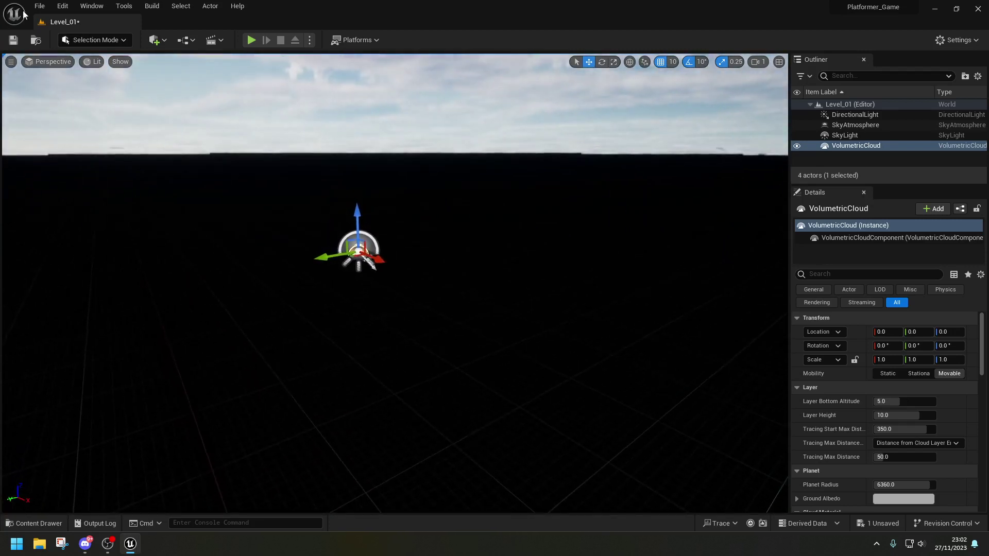
left_click(39, 6)
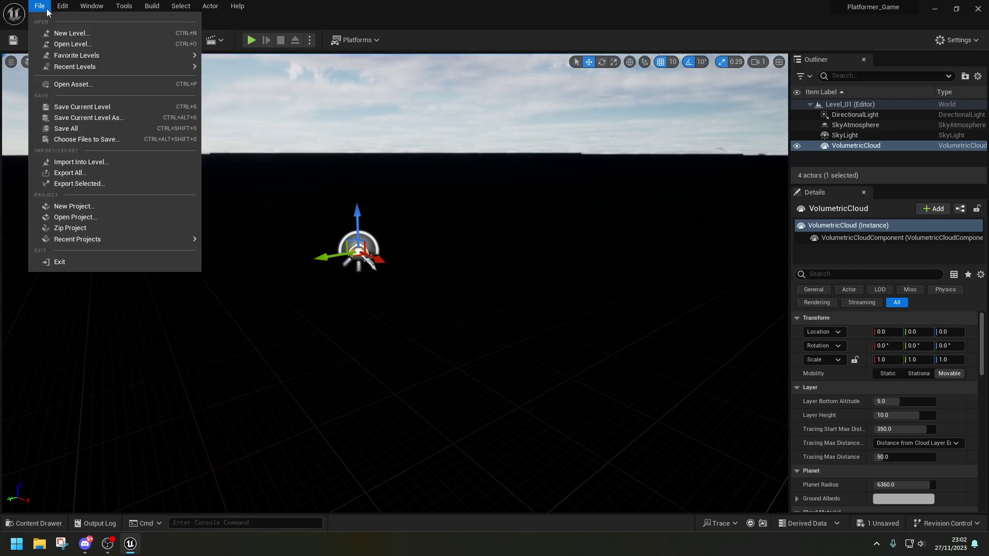
left_click(94, 129)
Step: Switch to Modeling Mode and place a new box in the level at location 0, 0, 0
right_click_drag(206, 181, 196, 227)
mouse_move(355, 242)
right_mouse_down()
mouse_move(345, 242)
mouse_move(356, 243)
right_mouse_up()
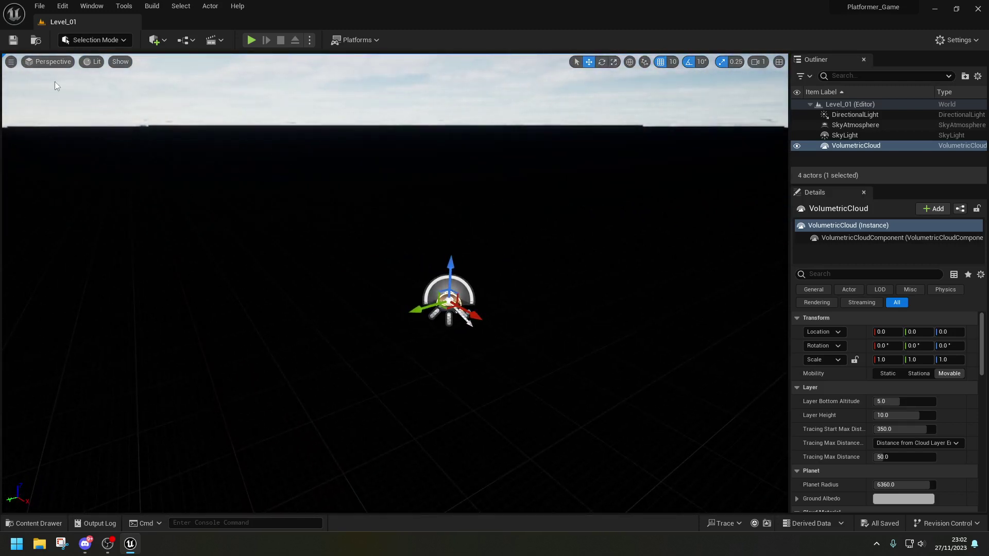
left_click(96, 40)
left_click(95, 99)
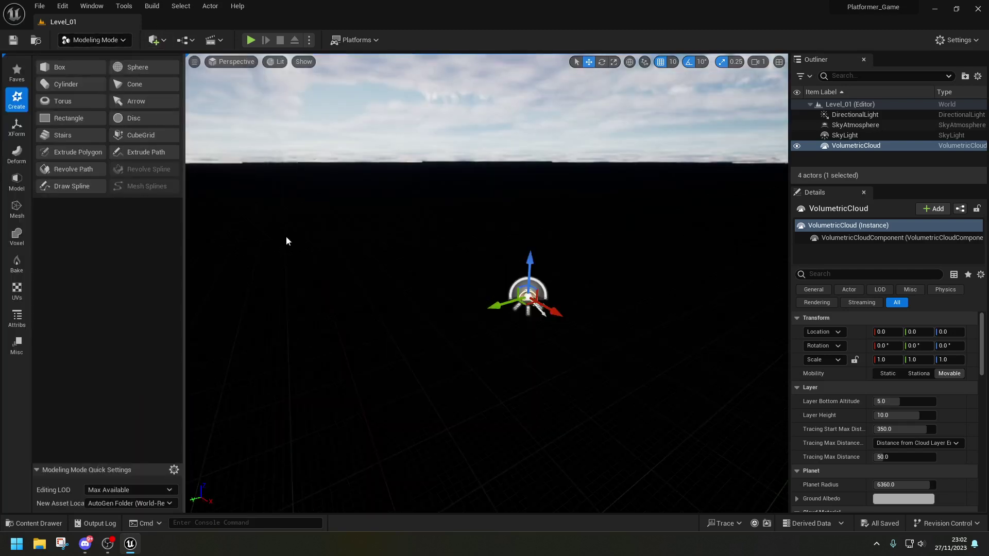
left_click(81, 71)
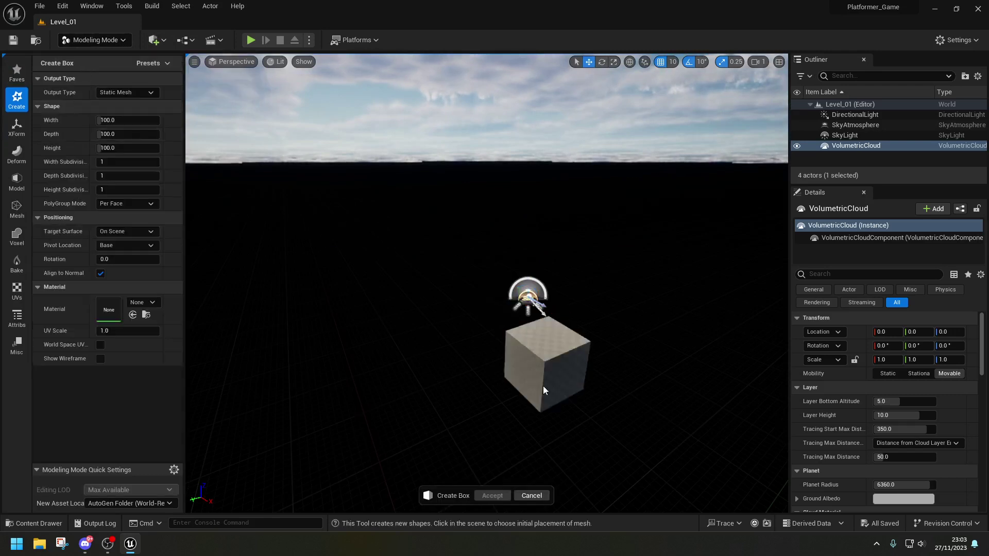
left_click(526, 326)
left_click(233, 454)
type("0")
key("Tab")
type("0")
key("Tab")
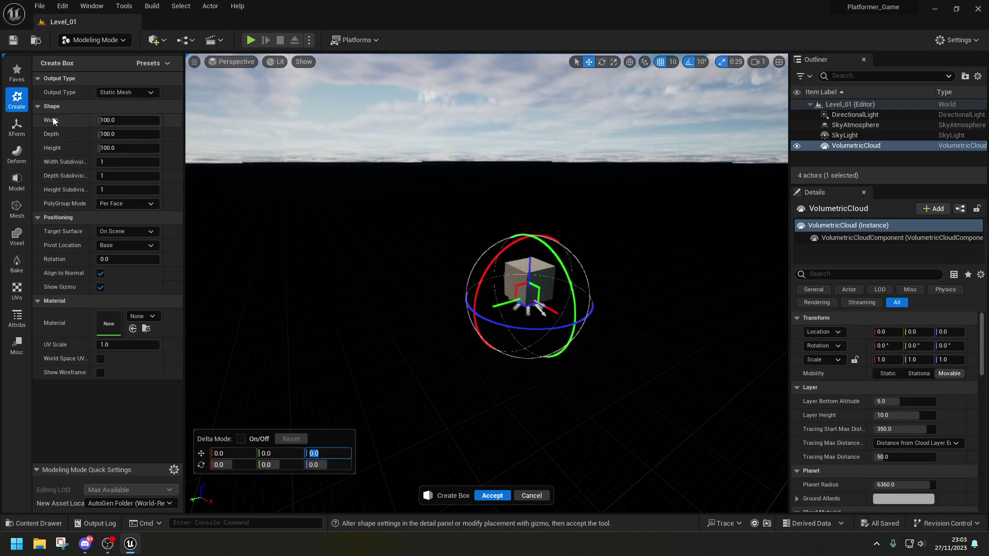
key("Return")
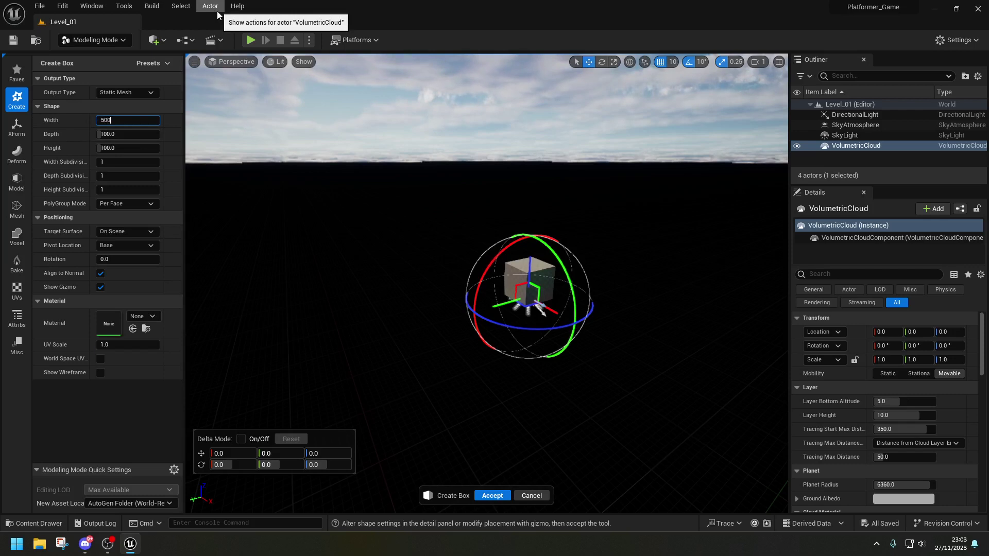
Step: Set the box to width 5000, depth 2500 and height 25, accept it and return to Selection Mode
key("Tab")
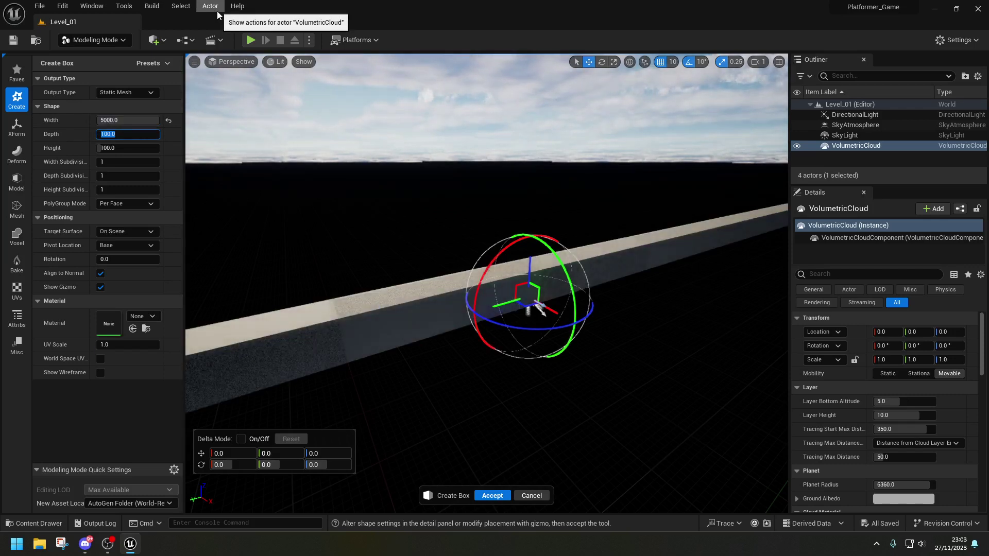
type("2500")
key("Tab")
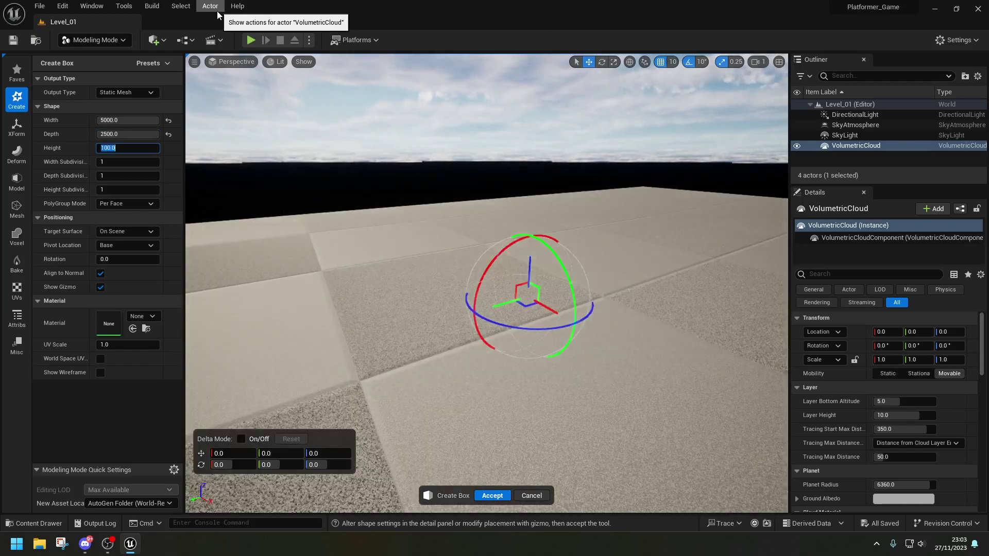
type("25")
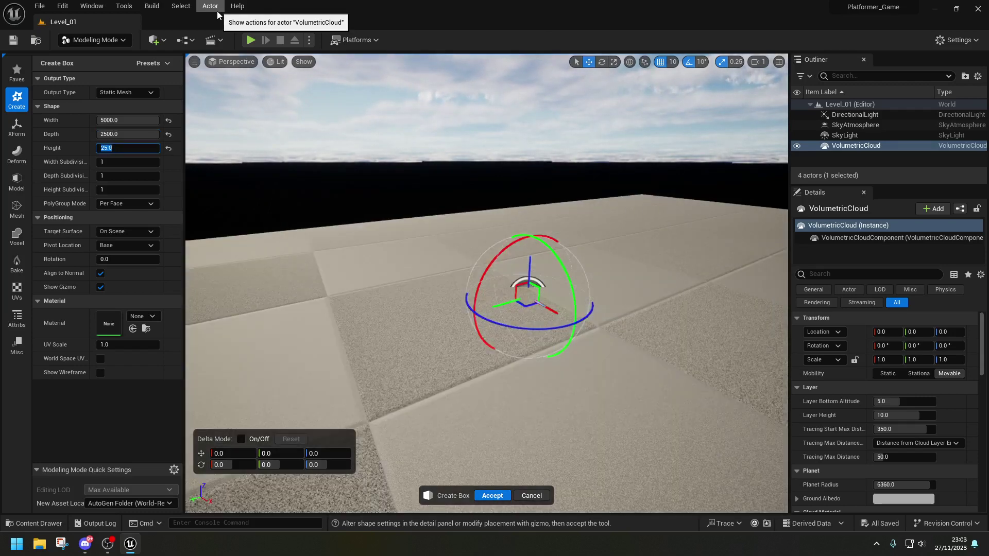
key("Return")
mouse_move(486, 309)
right_mouse_down()
mouse_move(489, 253)
mouse_move(479, 244)
mouse_move(477, 309)
right_mouse_up()
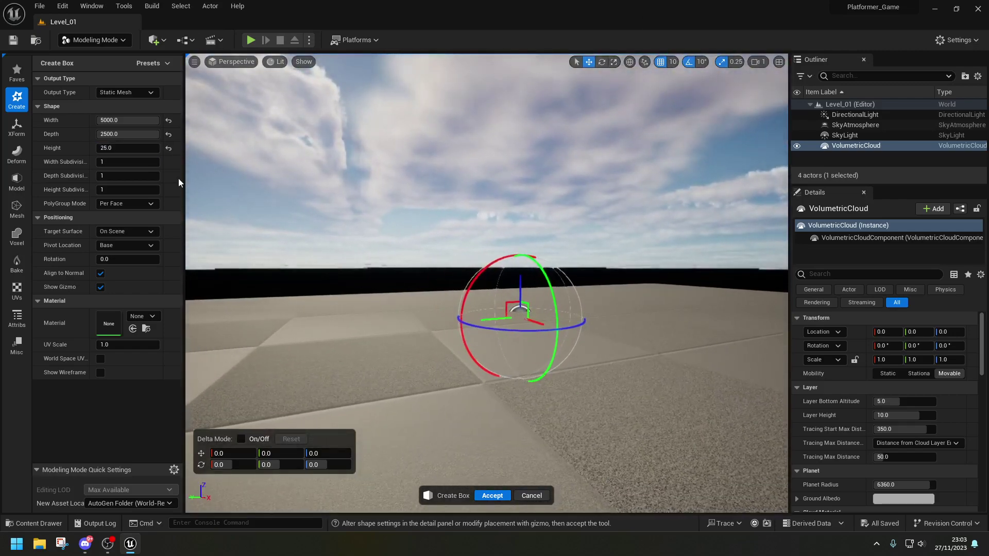
left_click(493, 496)
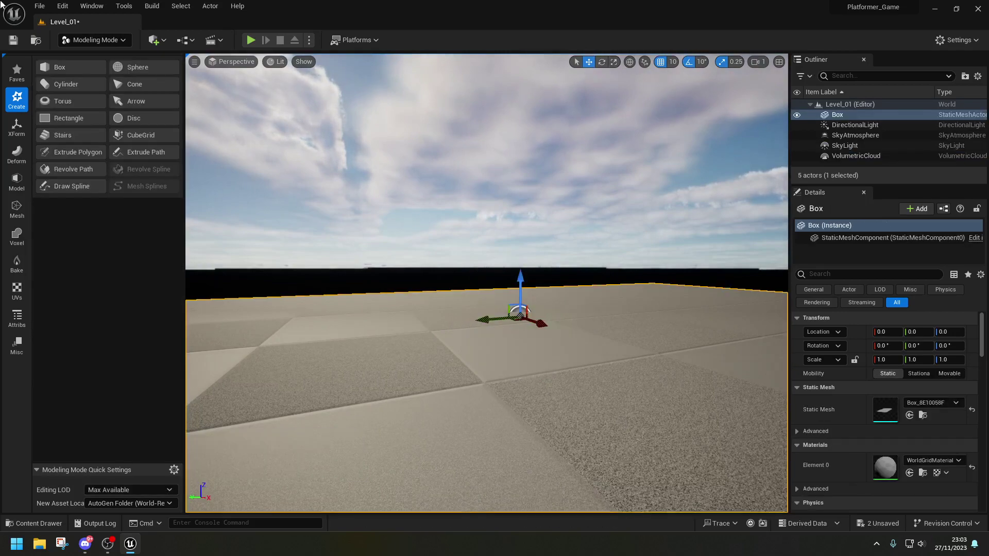
left_click(83, 40)
left_click(96, 56)
right_click_drag(132, 76, 403, 195)
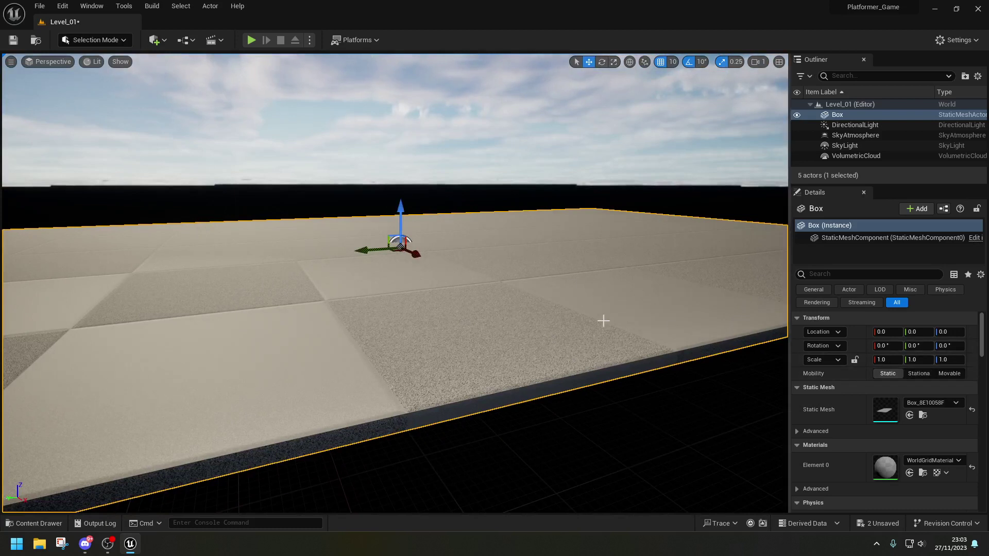
left_click(856, 126)
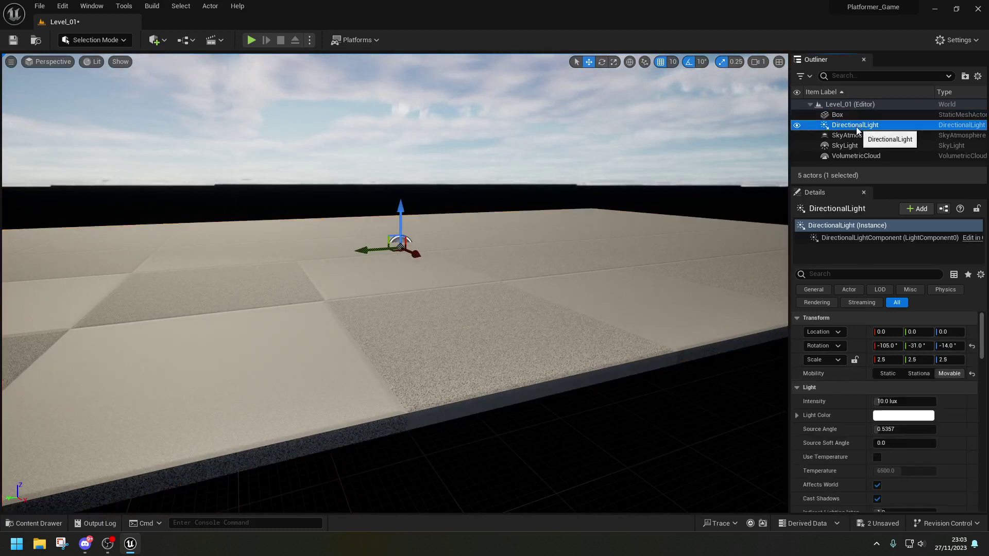
left_click(857, 157, "shift")
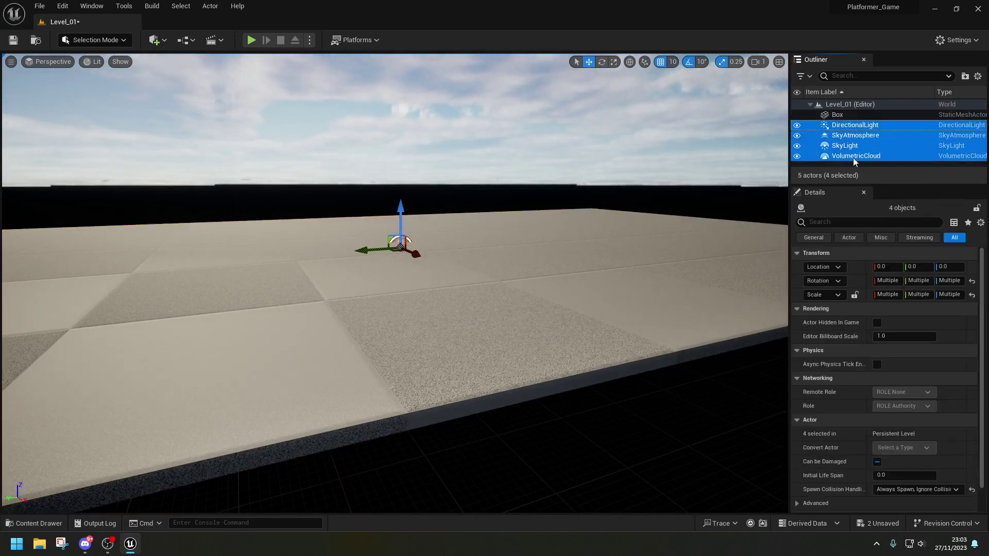
right_click(848, 147)
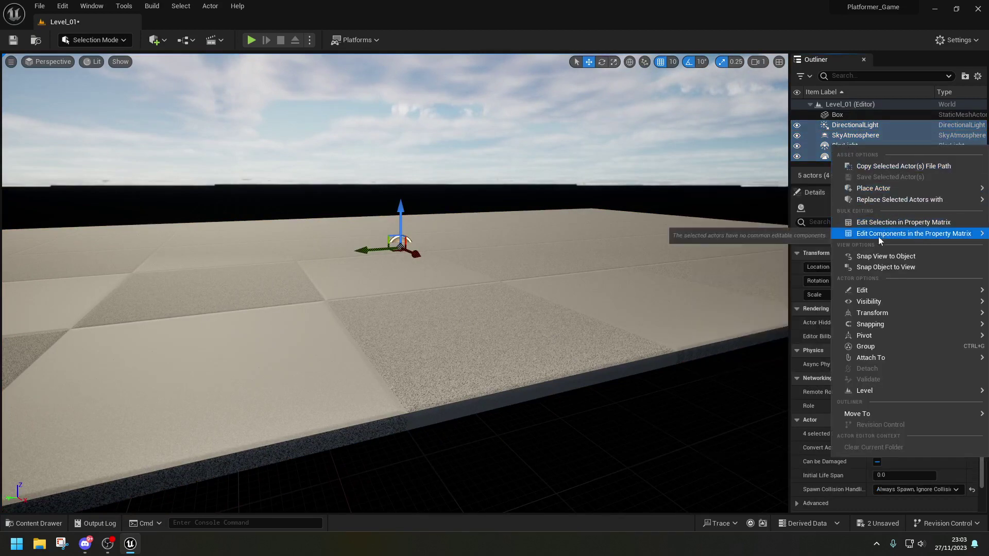
left_click(815, 123)
Step: Create a folder named Lights in the Outliner of Level_01
right_click(821, 164)
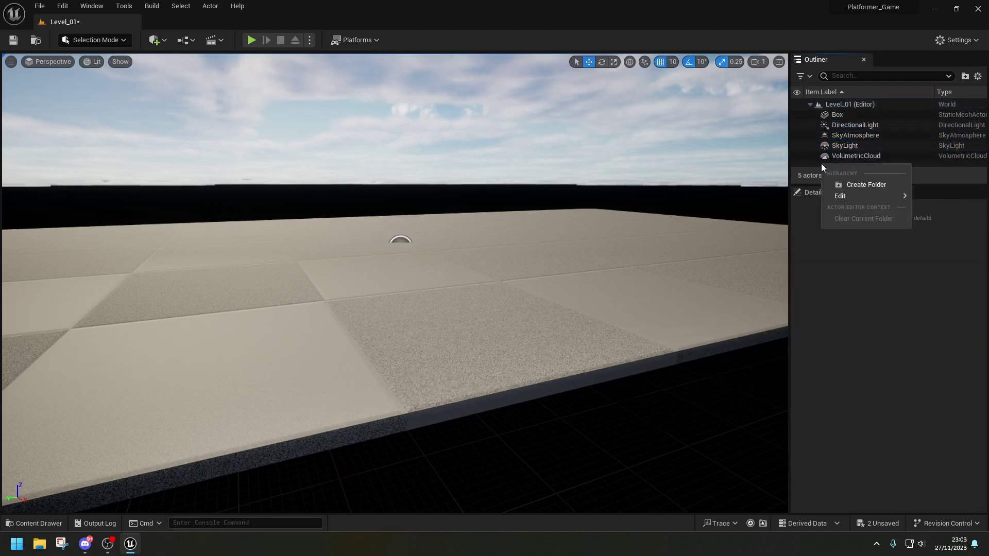
left_click(855, 185)
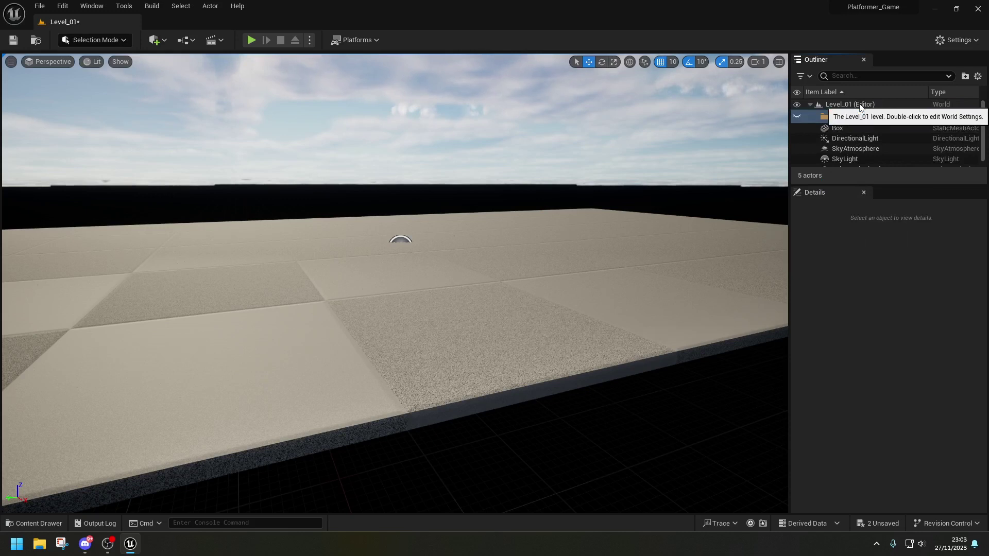
type("Lights")
key("Return")
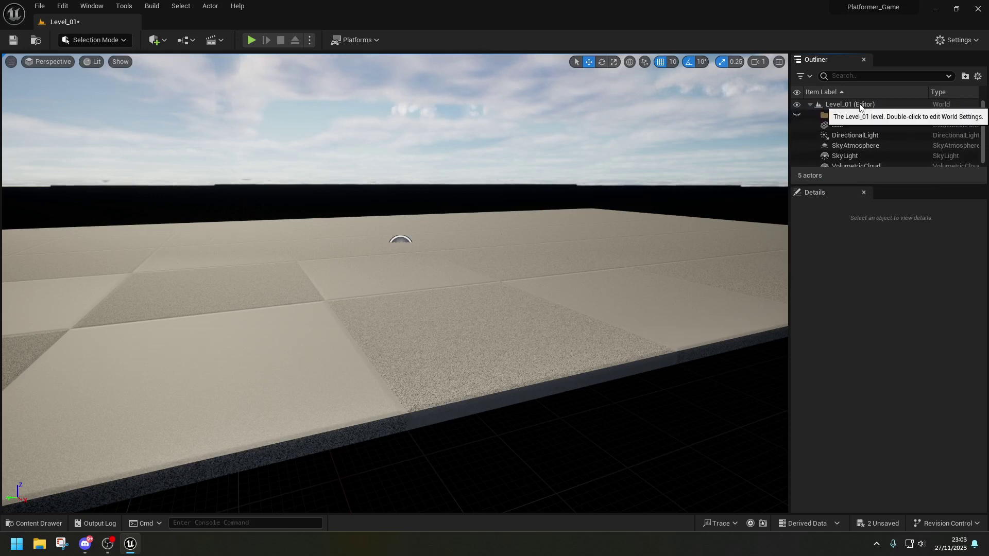
Step: Move DirectionalLight, SkyAtmosphere, SkyLight and VolumetricCloud into the Lights folder, then collapse the folder and clear the selection
left_click(870, 136)
left_click(861, 163, "shift")
left_click_drag(847, 136, 846, 113)
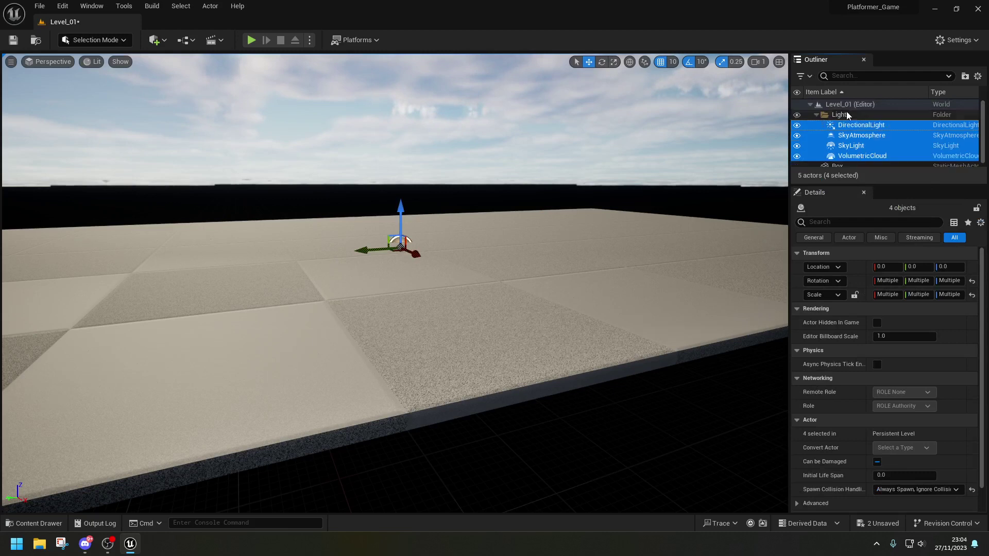
left_click(816, 115)
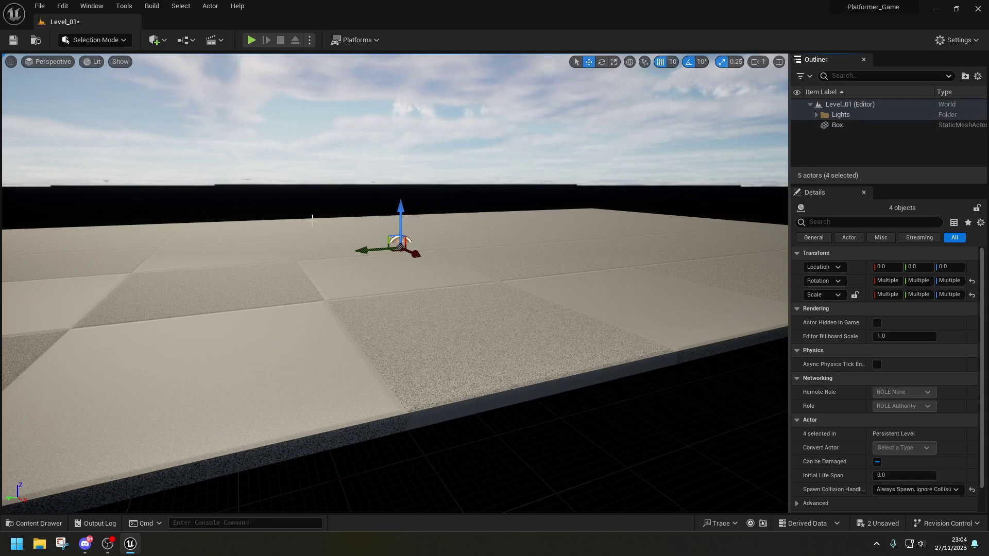
key("Escape")
Step: Save all unsaved changes, including the new floor box and the Lights folder
right_click_drag(577, 266, 203, 126)
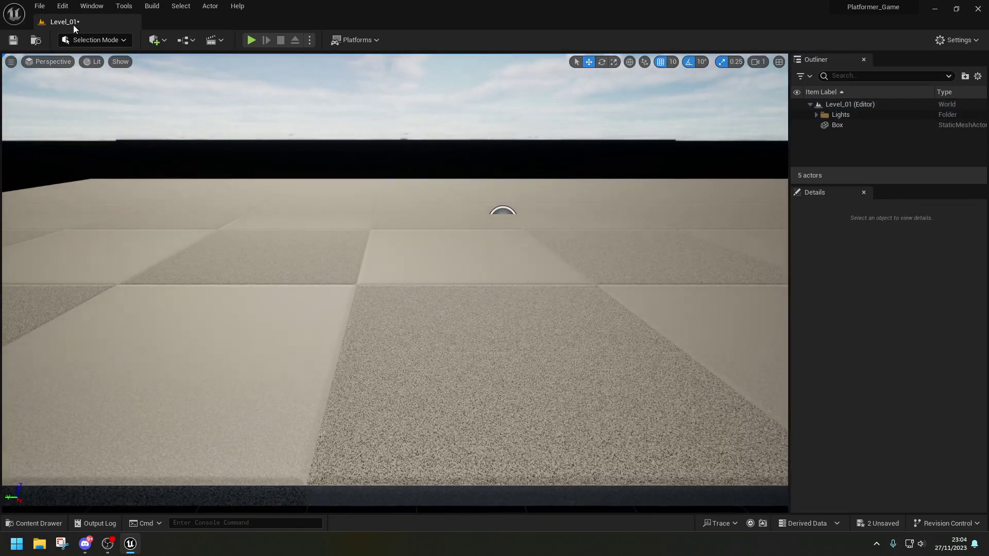
left_click(48, 8)
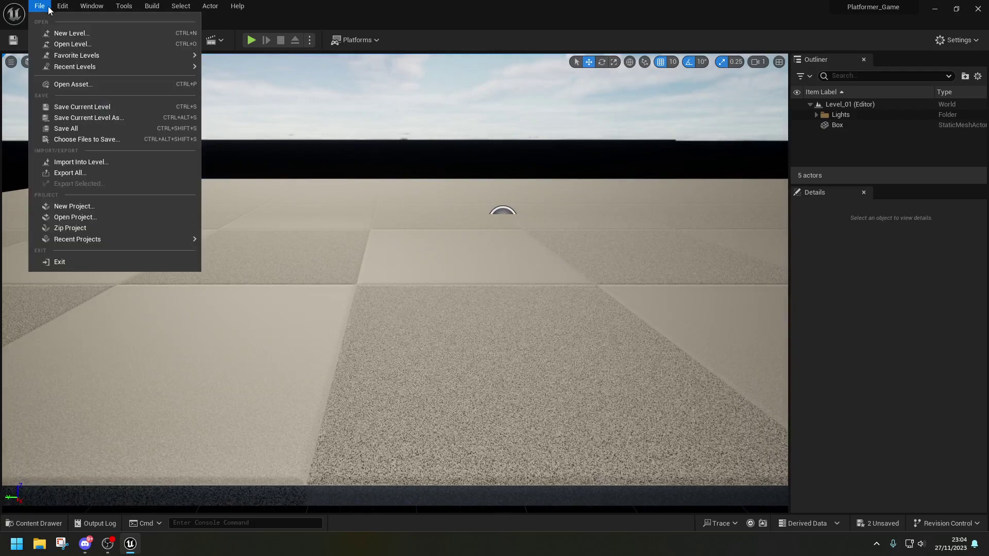
left_click(66, 128)
Step: Create a folder named Texture inside the project's Content folder
right_click_drag(360, 258, 335, 254)
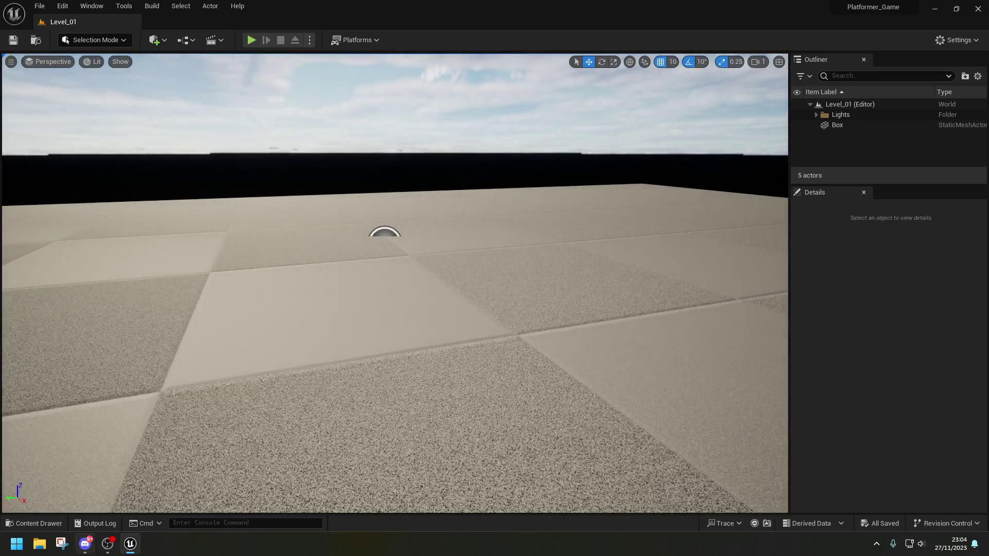
left_click(41, 524)
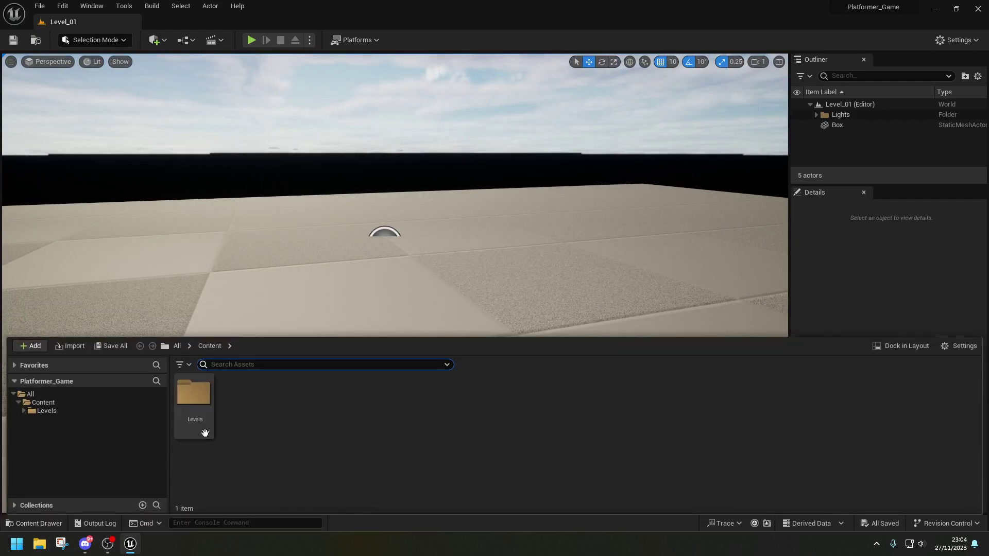
right_click(68, 405)
left_click(129, 184)
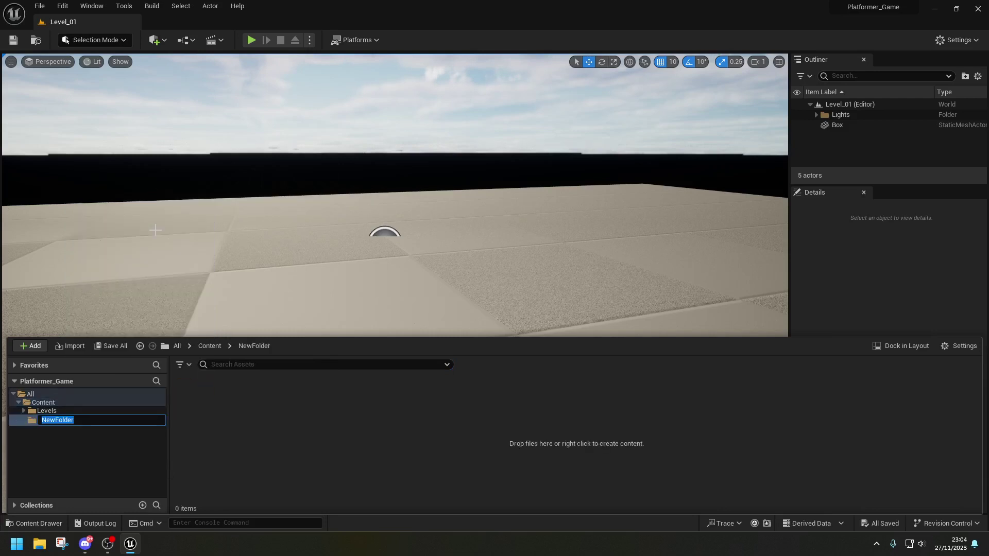
type("Texture")
key("Return")
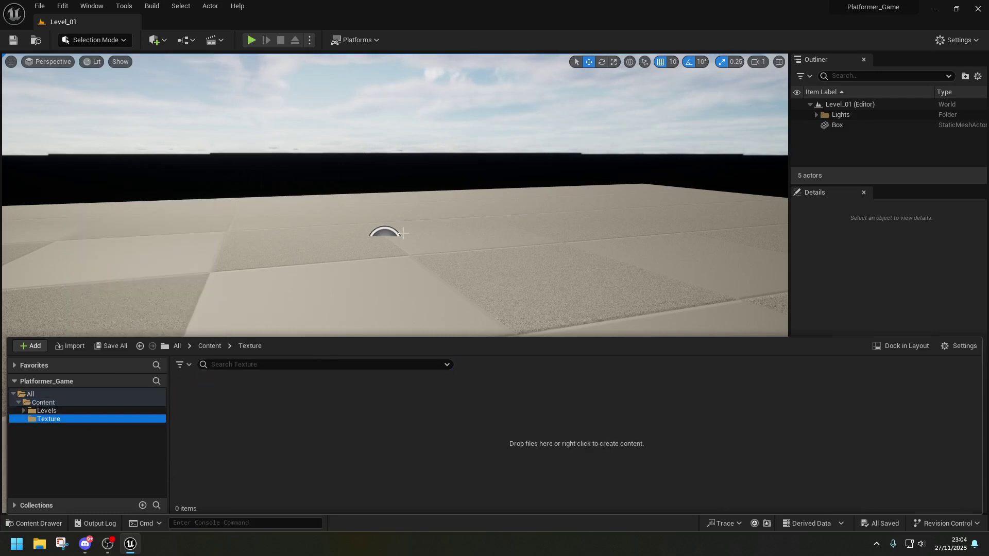
Step: Create a subfolder named Sprite inside the Texture folder
right_click(202, 417)
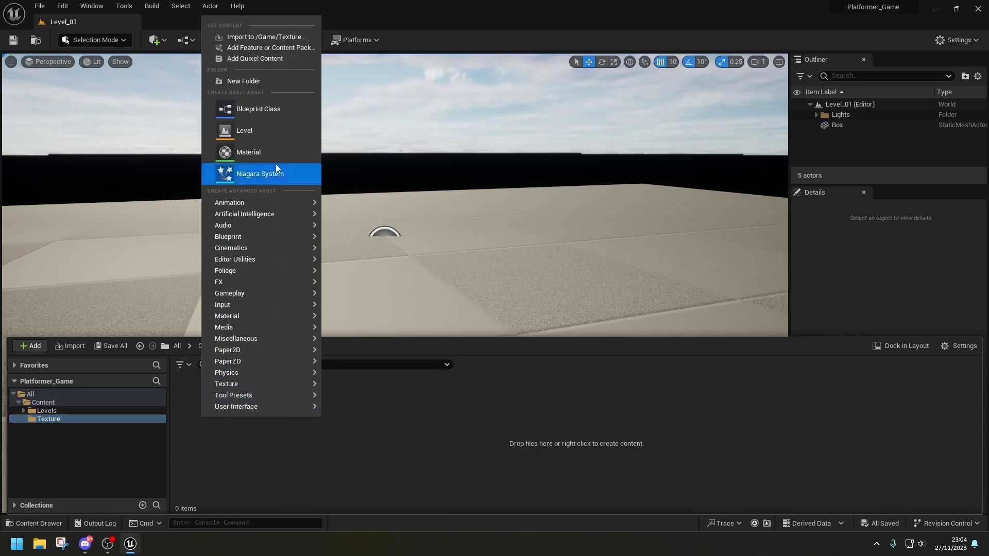
left_click(274, 82)
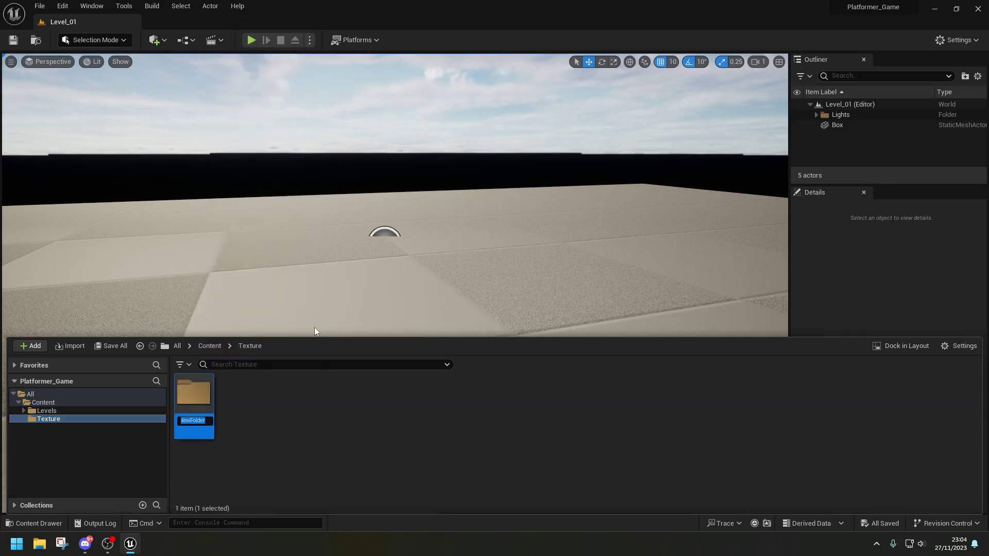
type("Sprite")
key("Return")
Step: Open a separate Content Browser window and create a folder named Flipbook inside Content
left_click(47, 419)
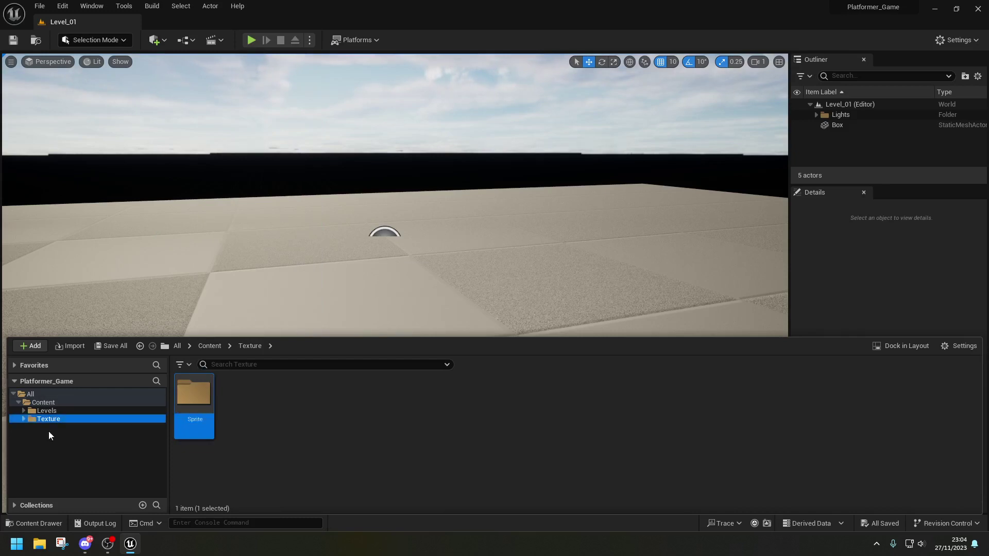
right_click(44, 404)
left_click(106, 195)
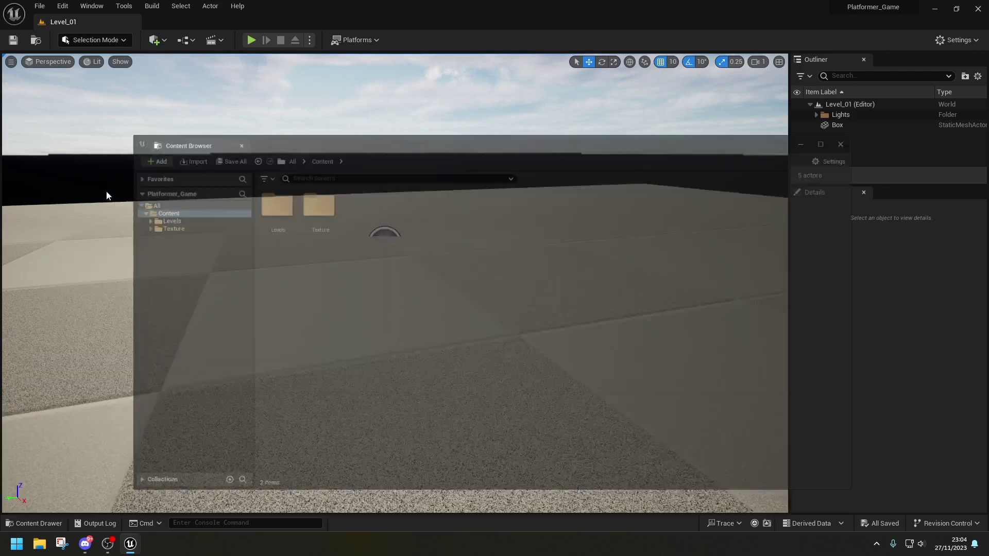
right_click(154, 206)
left_click(180, 211)
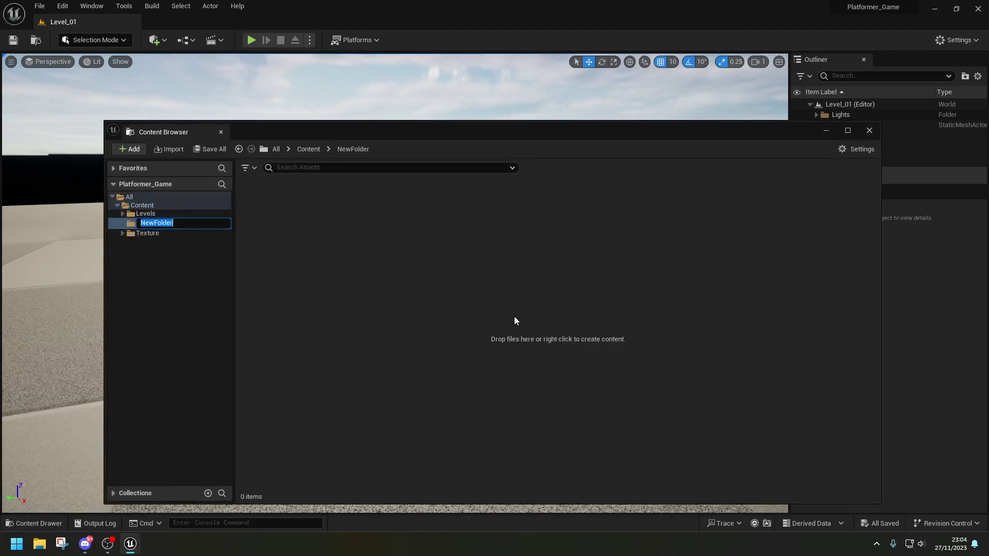
type("Flipbook")
key("Return")
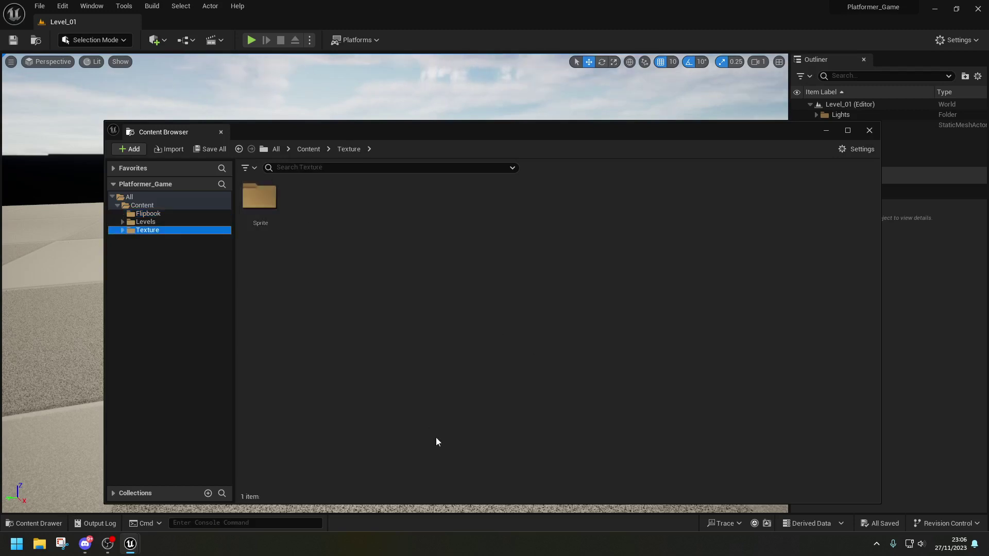
Step: Import the Spritesheet.tga file from the Desktop into the Texture folder
double_click(132, 230)
left_click(169, 149)
left_click(147, 222)
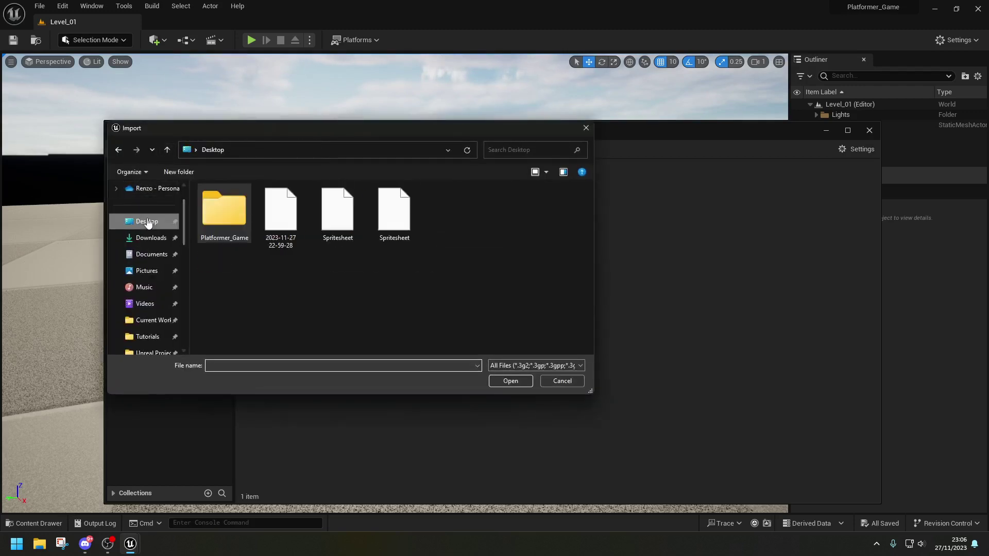
left_click(394, 211)
left_click(522, 381)
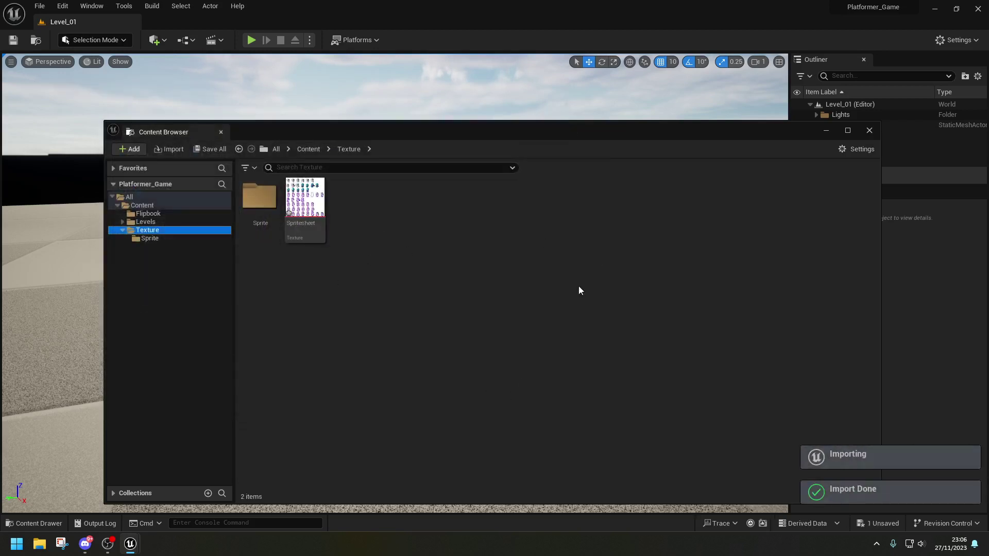
Step: Apply the Paper2D texture settings to the imported Spritesheet texture and save it
right_click(312, 201)
mouse_move(404, 254)
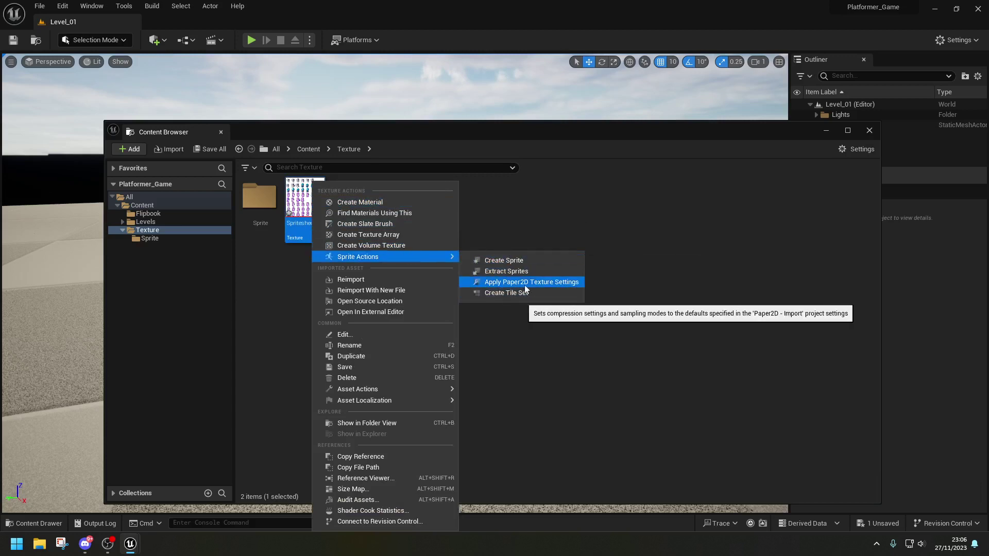
left_click(561, 284)
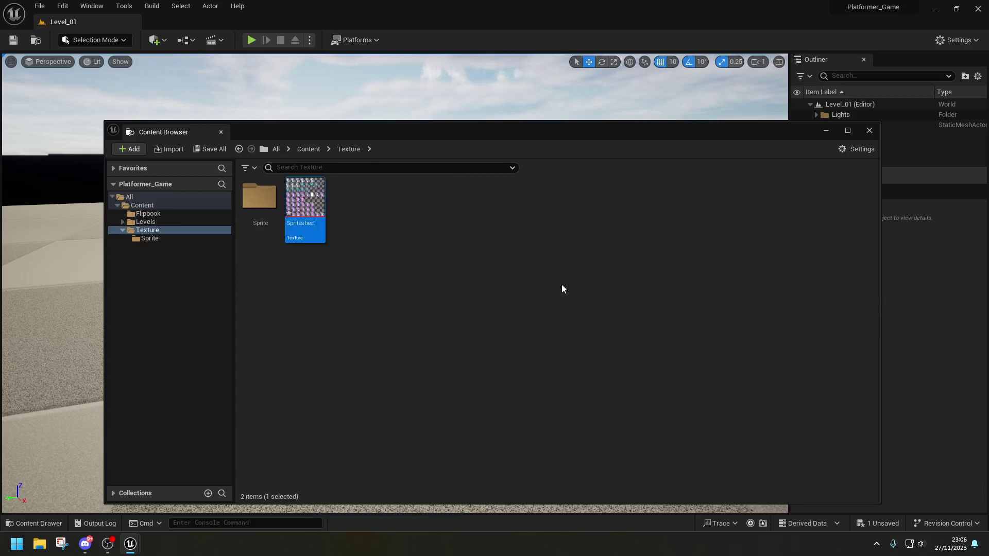
left_click(376, 262)
mouse_move(306, 212)
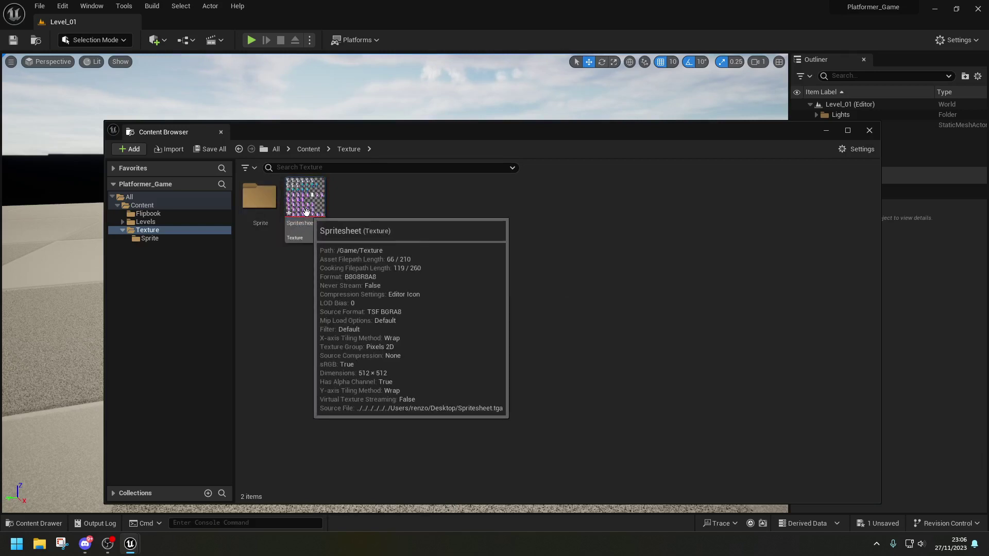
left_click(207, 149)
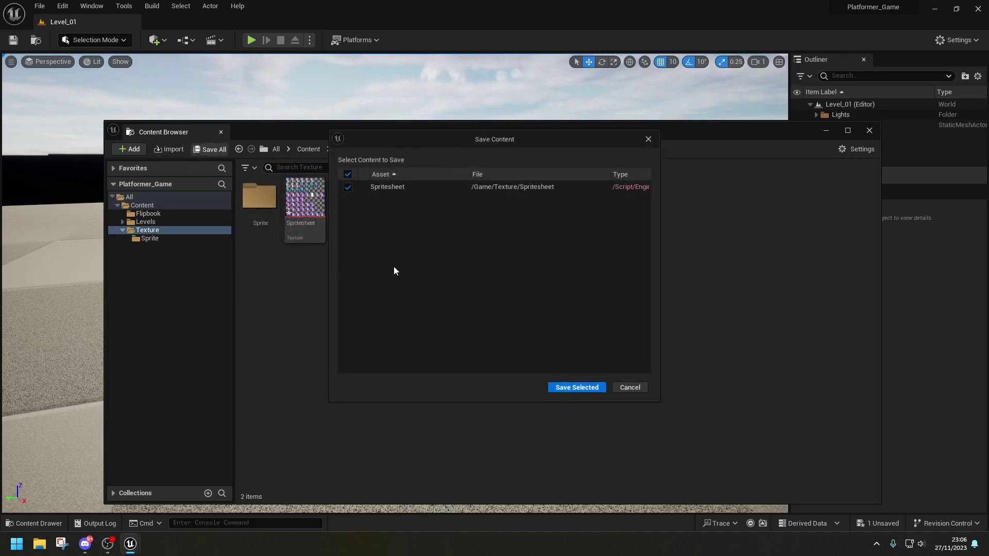
left_click(575, 387)
Step: Open the Spritesheet texture and set its Filter to Nearest in the advanced texture settings
left_click(312, 208)
double_click(313, 208)
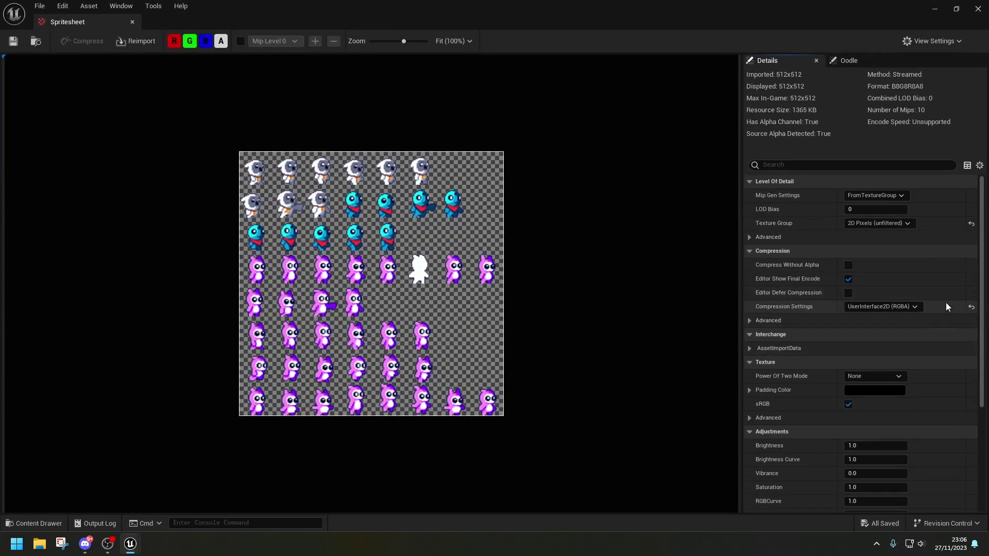
scroll(966, 284, "down", 3)
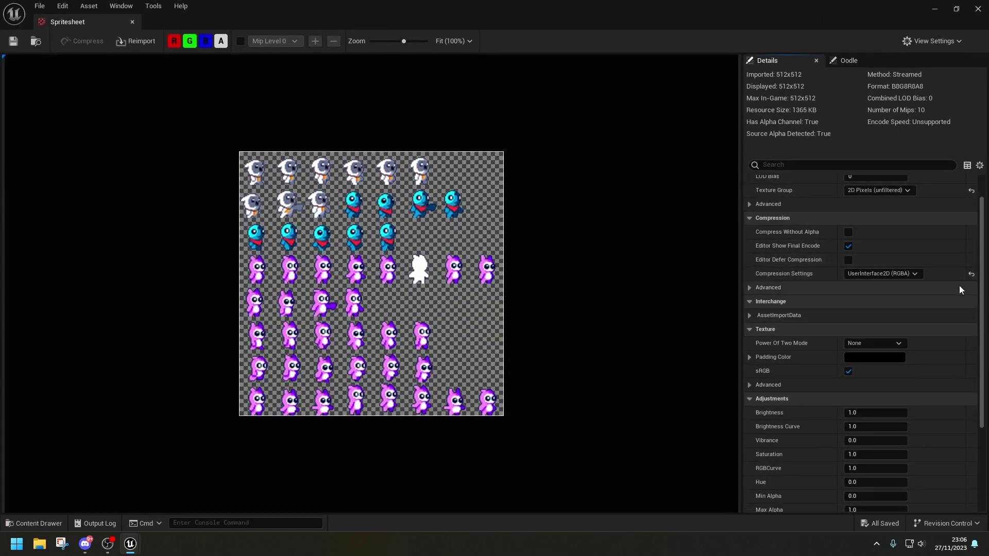
scroll(769, 309, "down", 1)
left_click(749, 350)
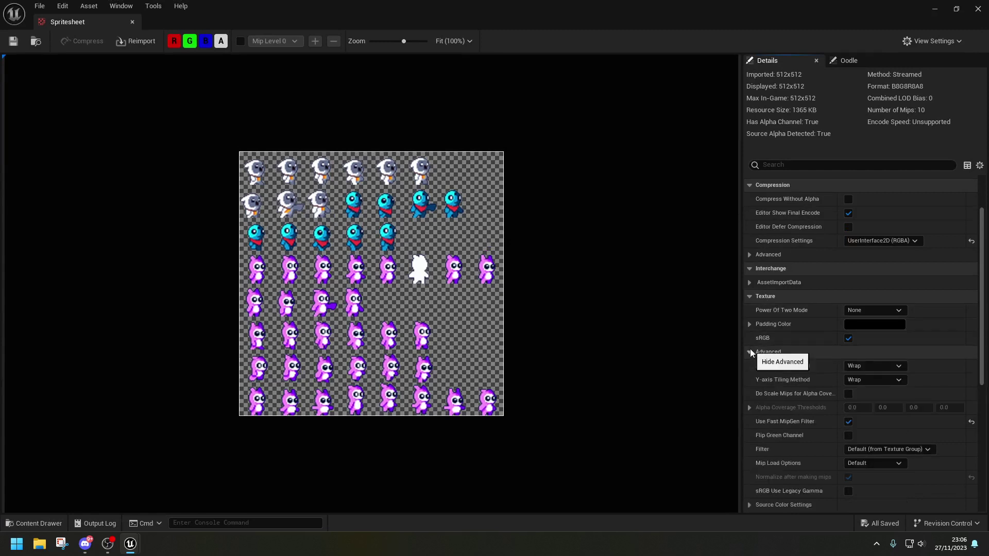
scroll(765, 351, "down", 1)
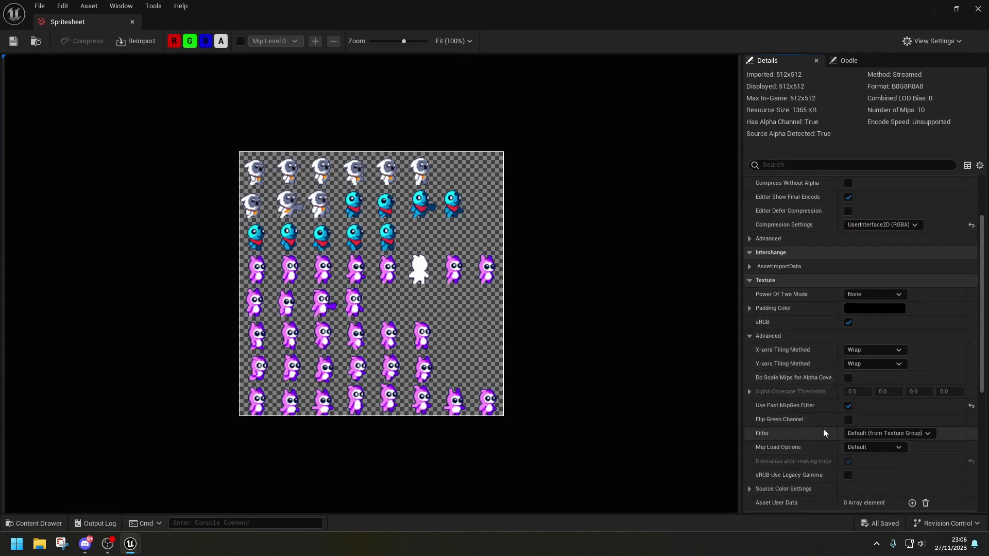
left_click(923, 433)
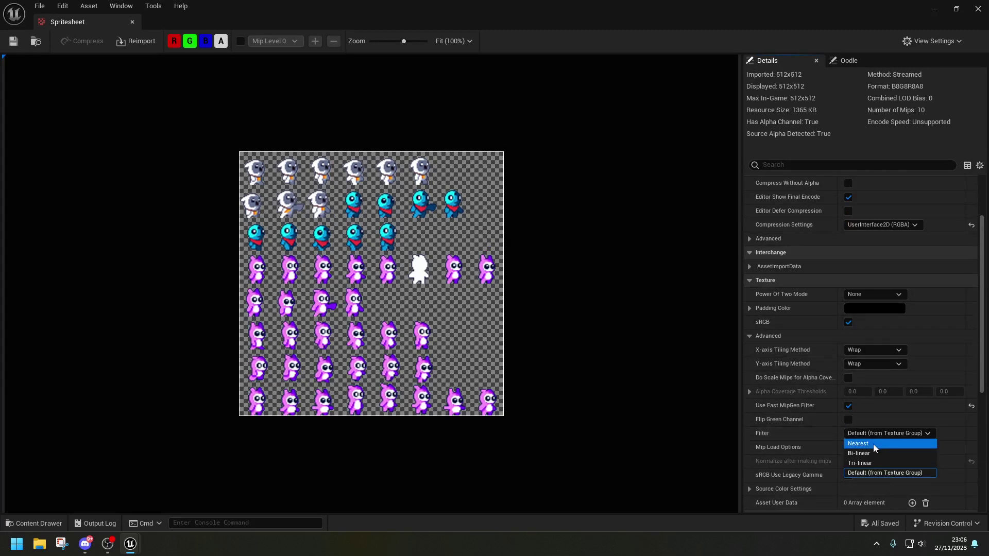
scroll(425, 375, "up", 5)
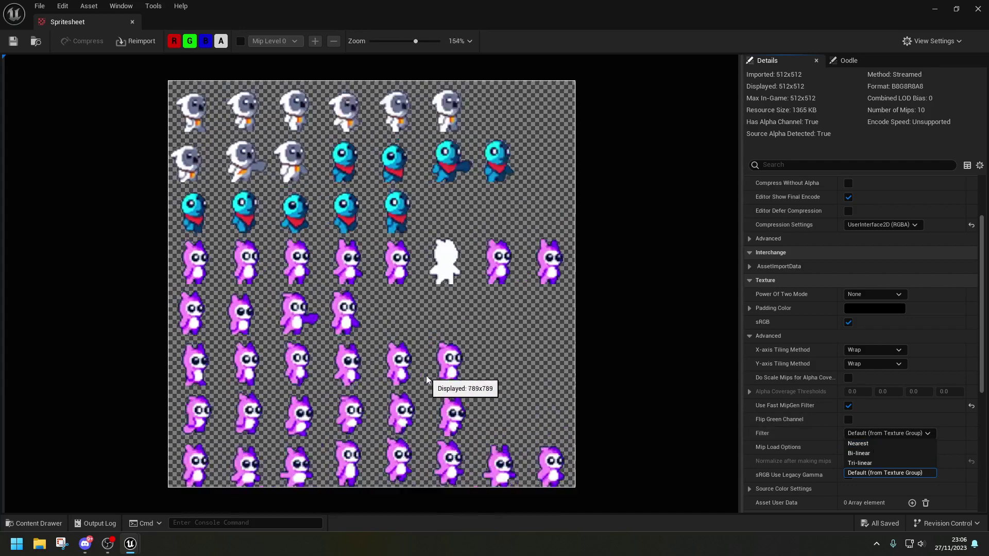
scroll(482, 288, "up", 2)
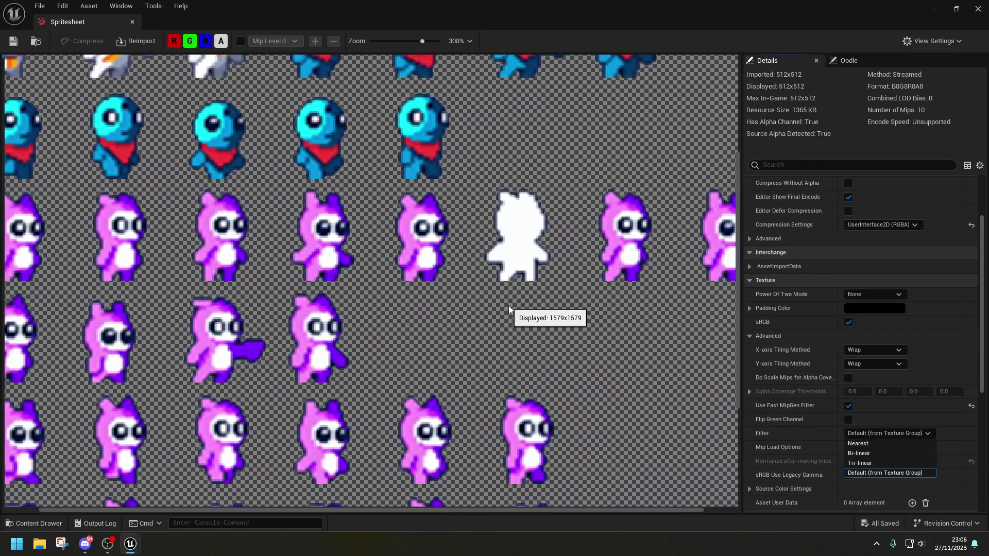
left_click(864, 445)
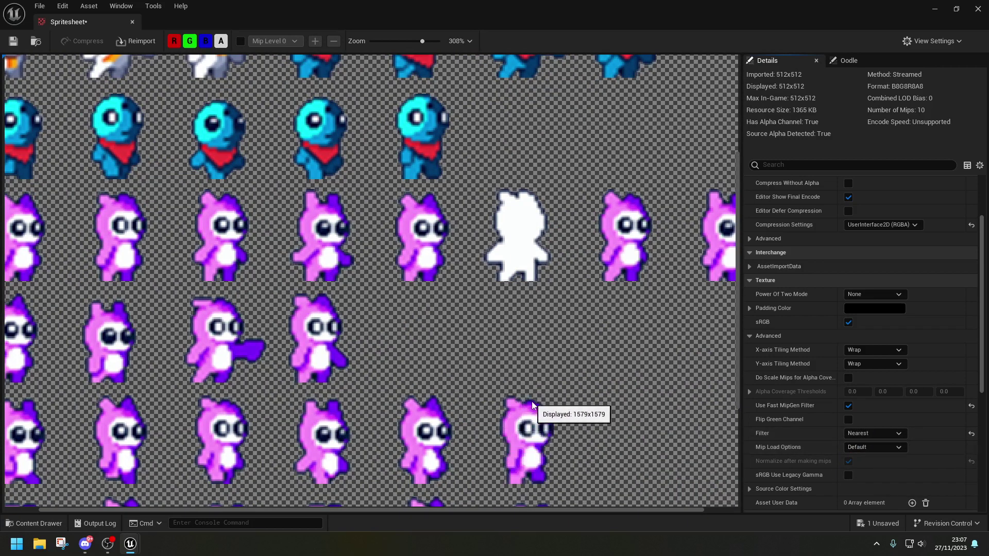
Step: Save the Spritesheet texture and close its editor
scroll(555, 421, "down", 2)
scroll(111, 141, "down", 4)
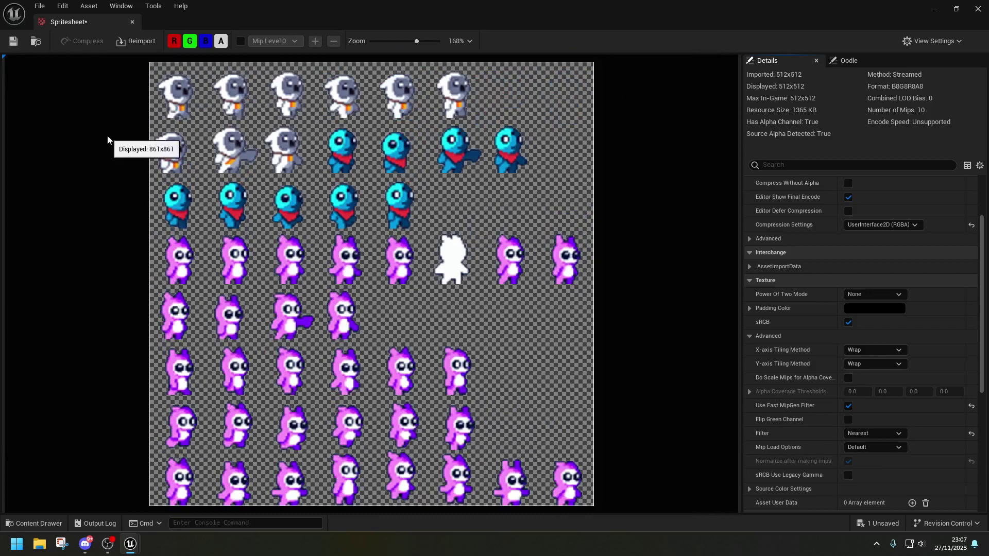
scroll(228, 145, "up", 1)
left_click(14, 42)
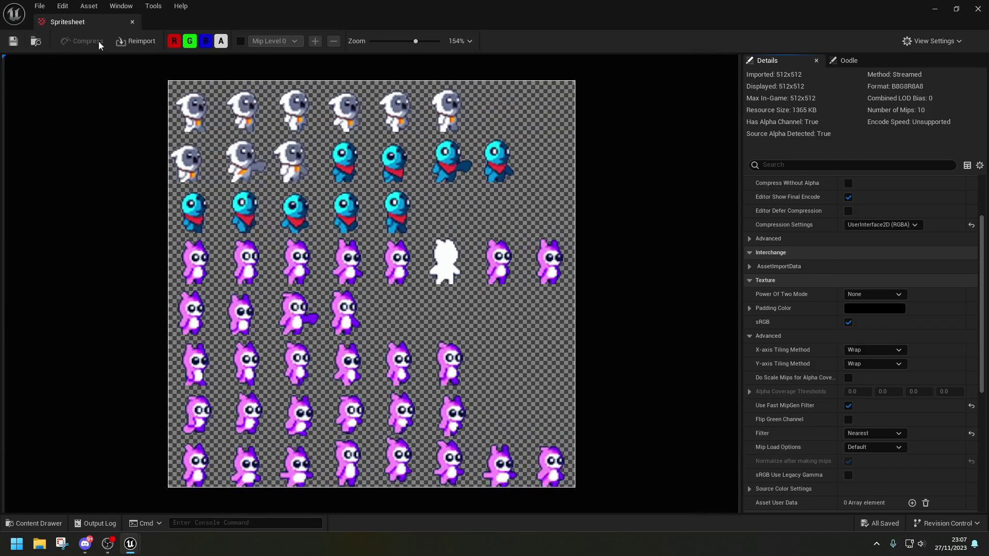
left_click(133, 22)
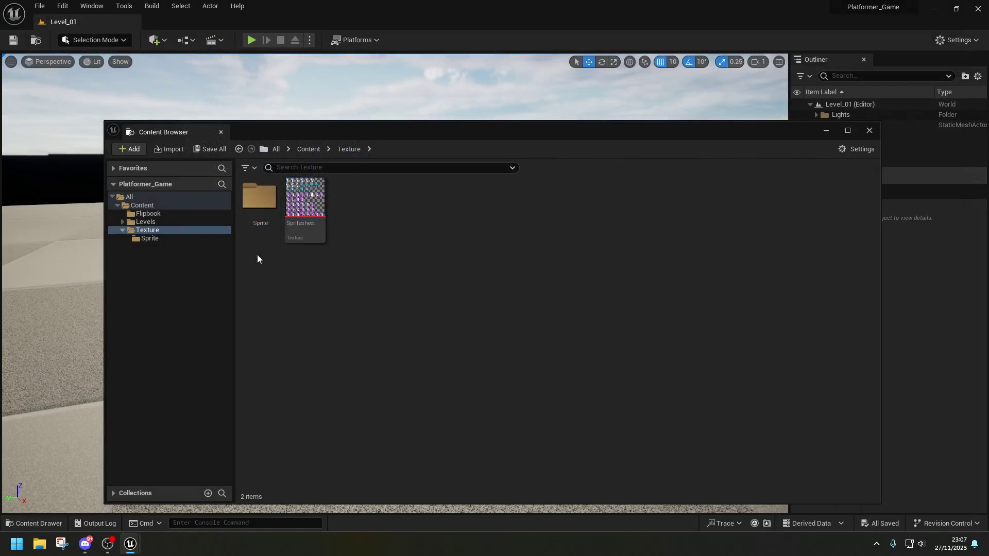
Step: Start extracting sprites from the Spritesheet texture with the extract mode set to Grid
right_click(313, 206)
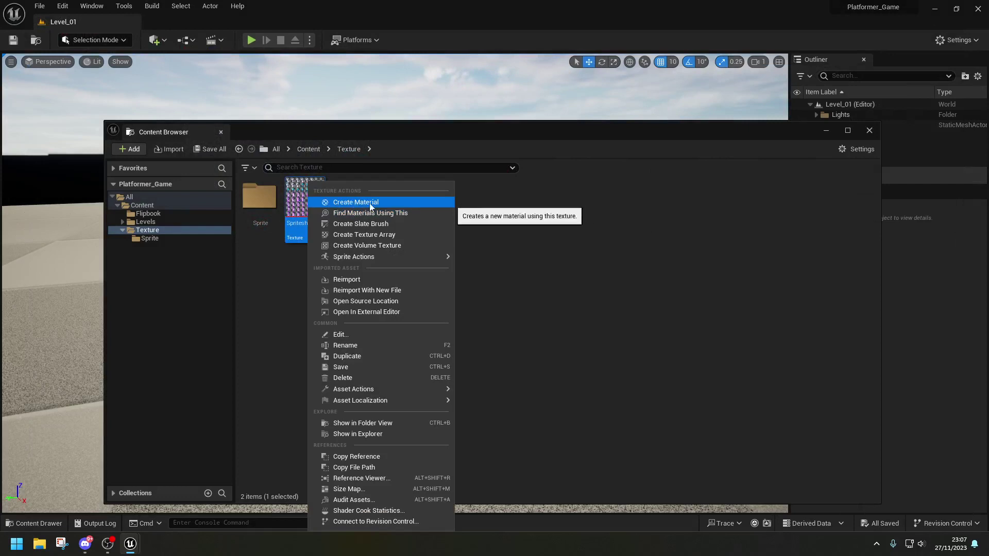
mouse_move(416, 257)
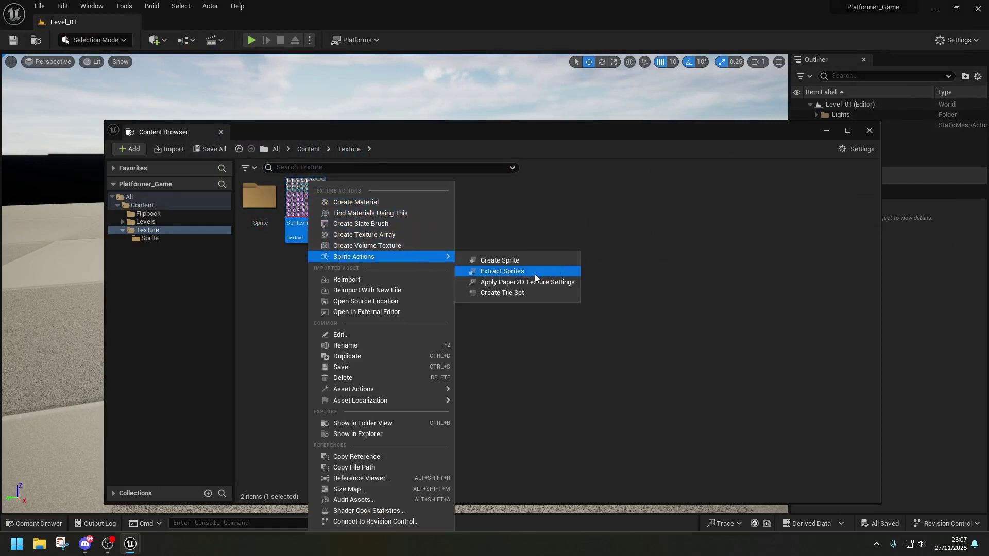
left_click(502, 272)
left_click(711, 115)
left_click(703, 129)
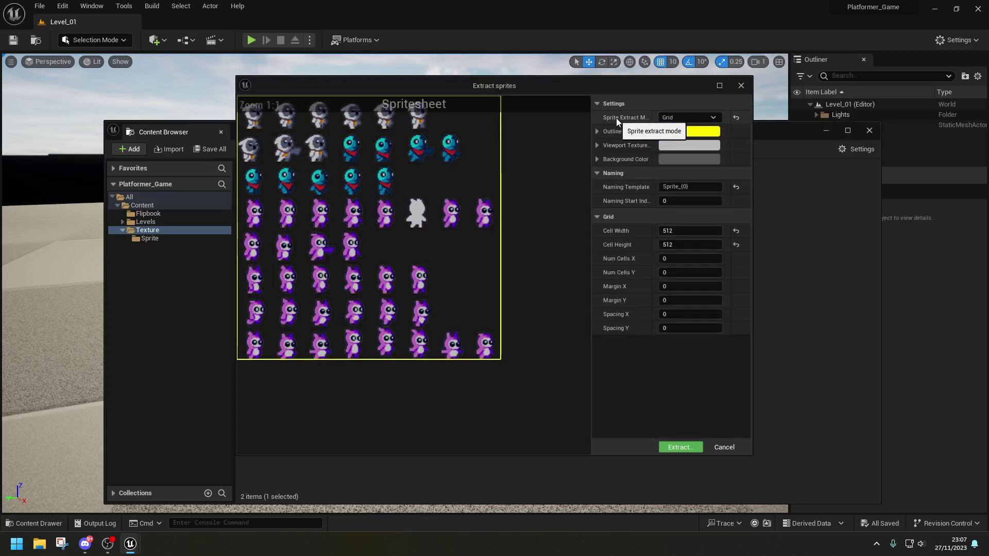
left_click(693, 112)
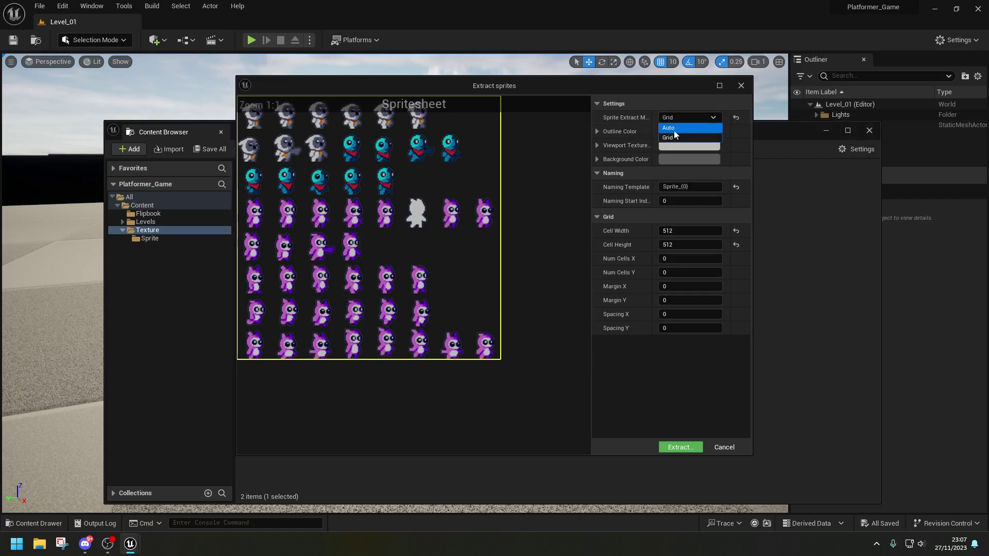
left_click(679, 136)
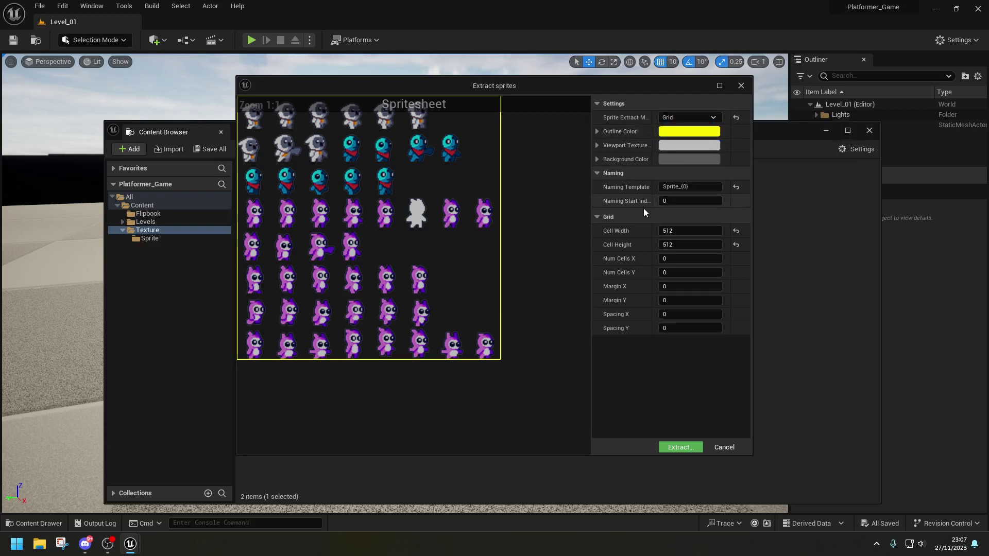
Step: Set the grid cell width and height to 64 and extract the sprites into the Texture folder
left_click(693, 233)
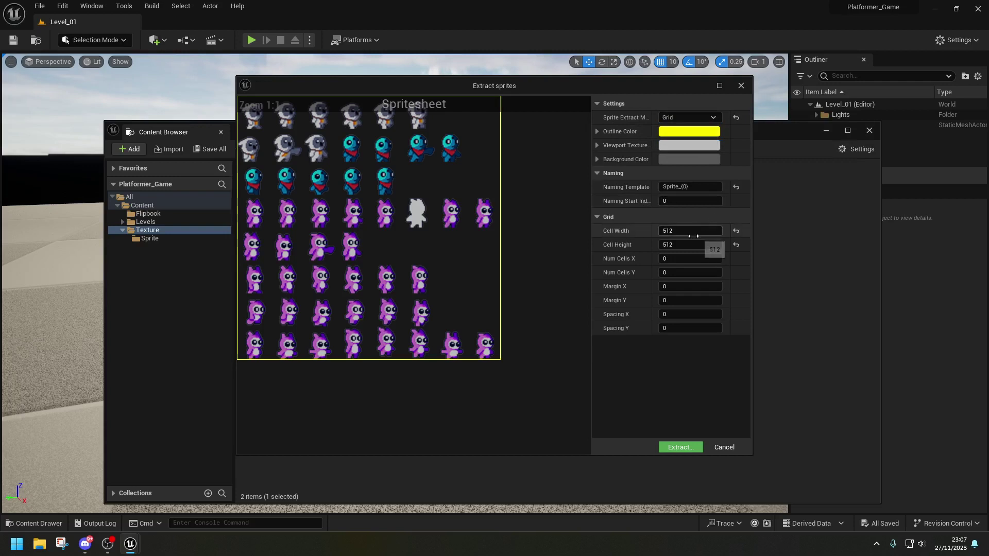
type("64")
key("Tab")
type("64")
key("Return")
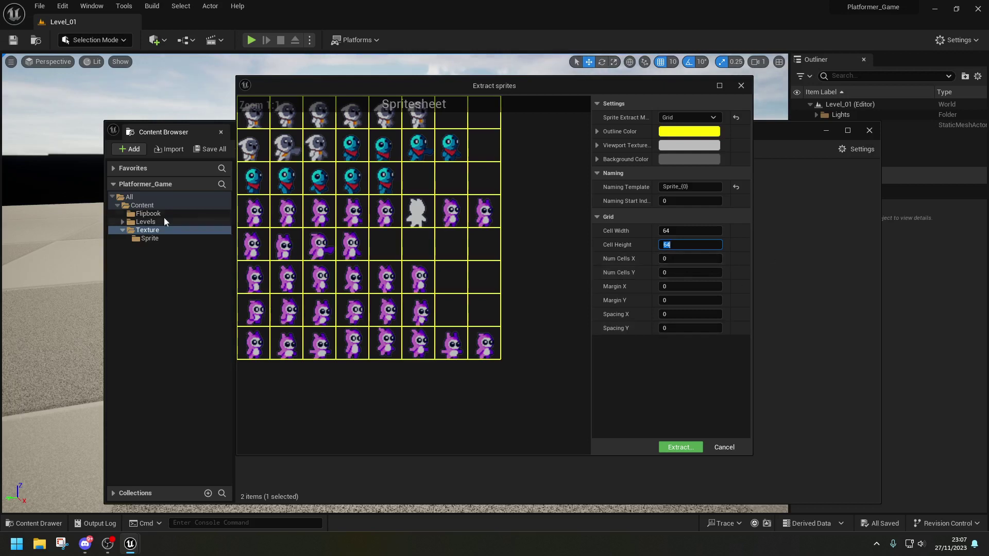
left_click(680, 447)
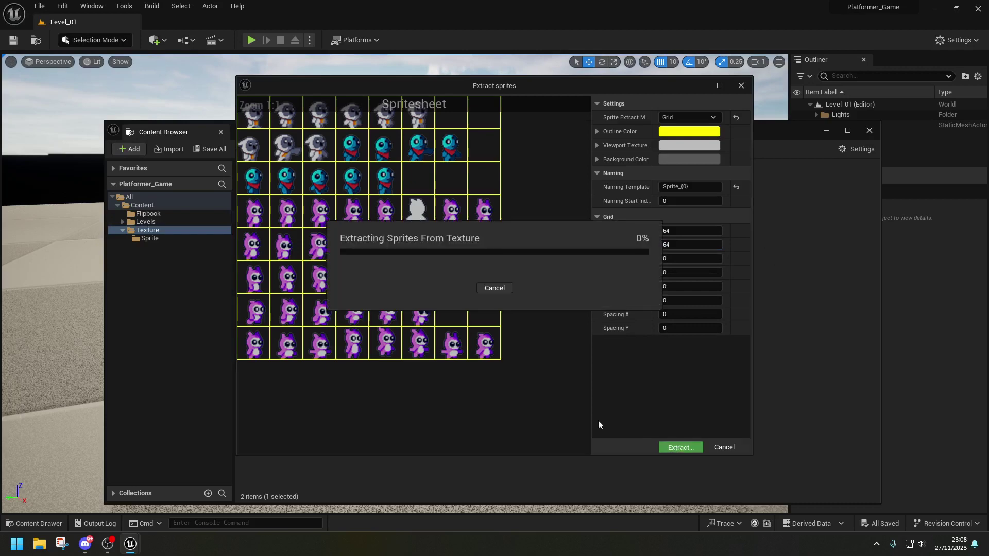
scroll(498, 241, "down", 2)
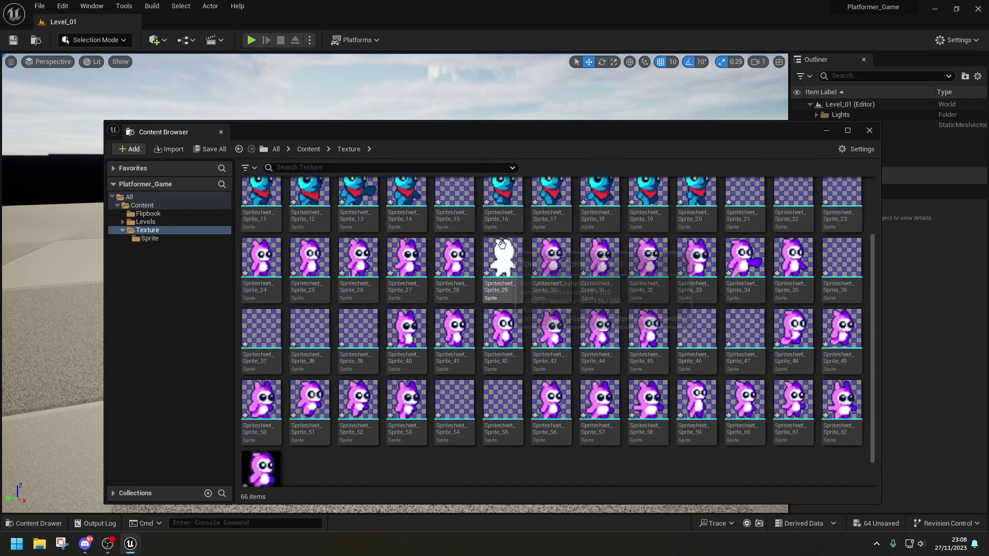
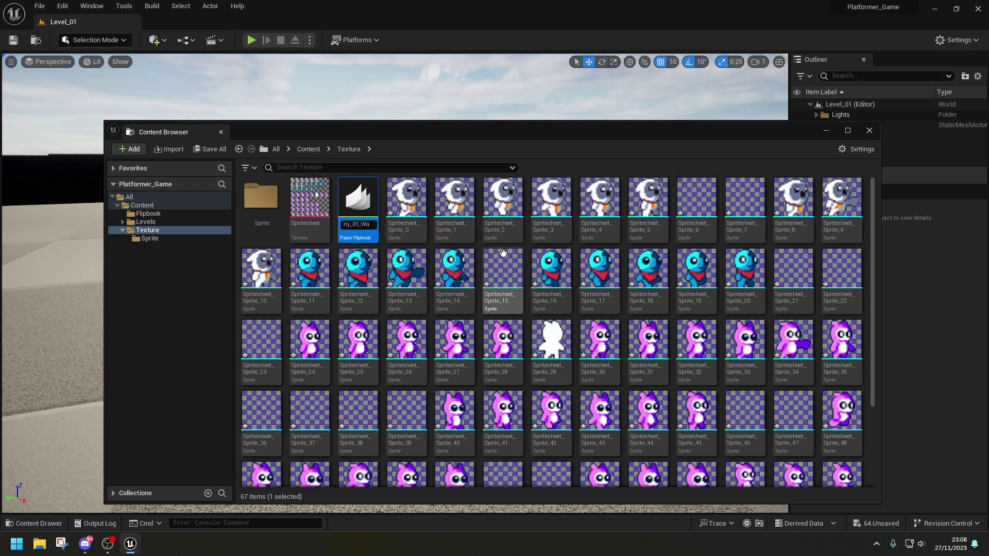
Step: Name the white character's new flipbook PFB_Enemy_01_Walk
key("Return")
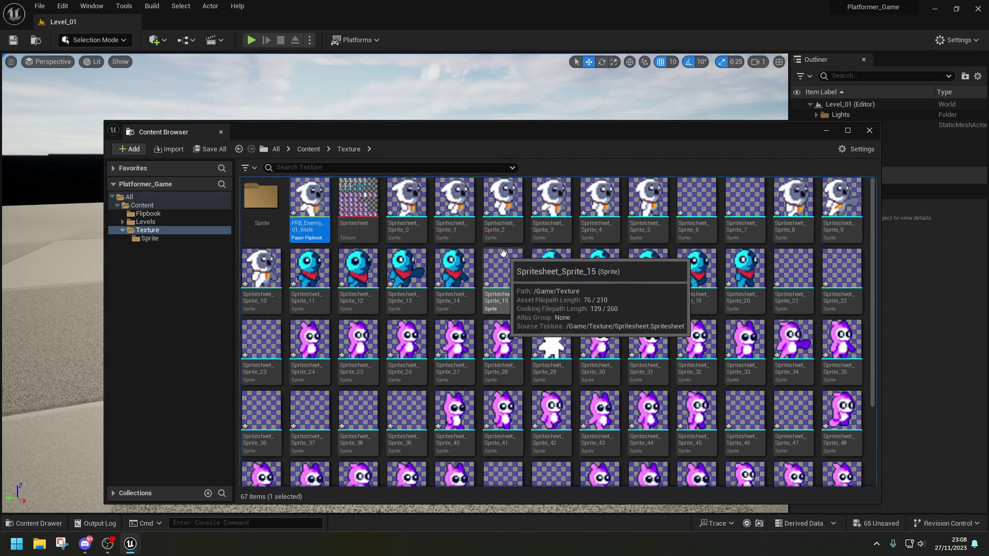
key("F2")
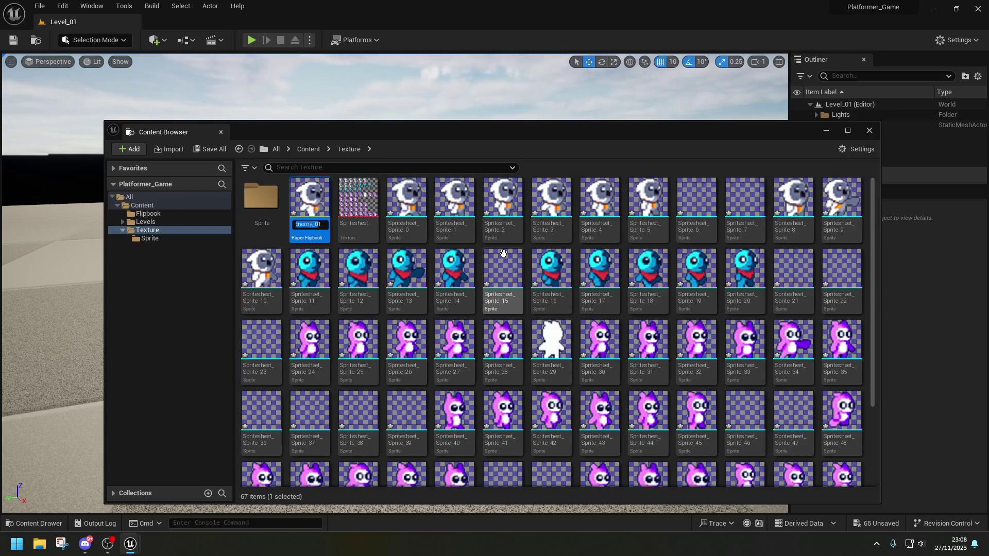
left_click(538, 263)
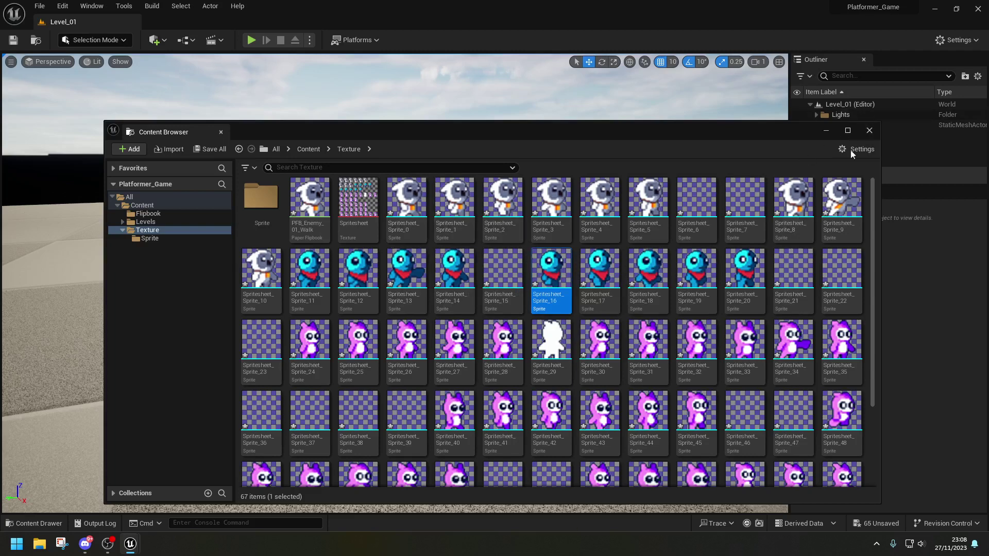
Step: Create a flipbook from Spritesheet_Sprite_8 through Spritesheet_Sprite_10 and name it PFB_Enemy_01_Attack
left_click(794, 216)
left_click(276, 282, "shift")
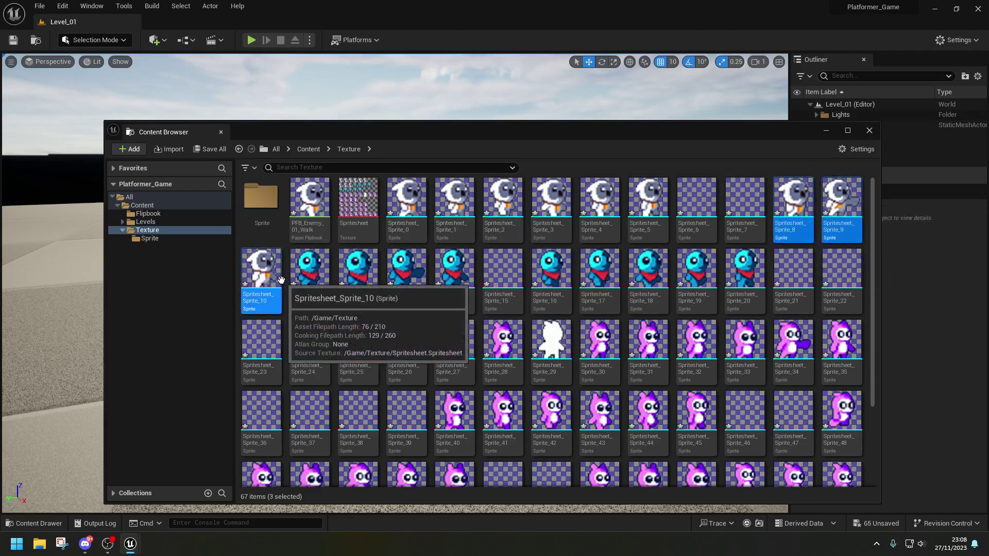
right_click(276, 282)
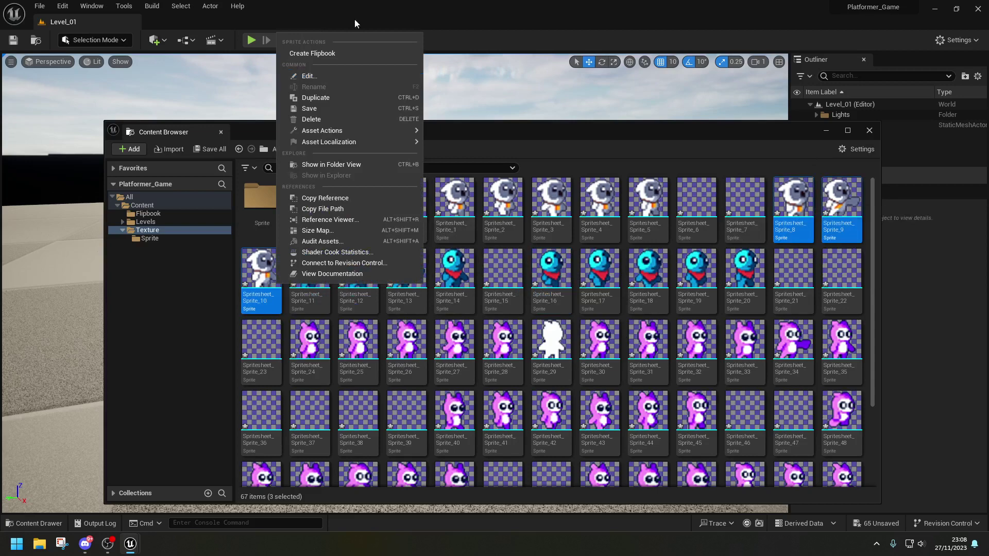
left_click(351, 57)
type("PFB_Enemy_0")
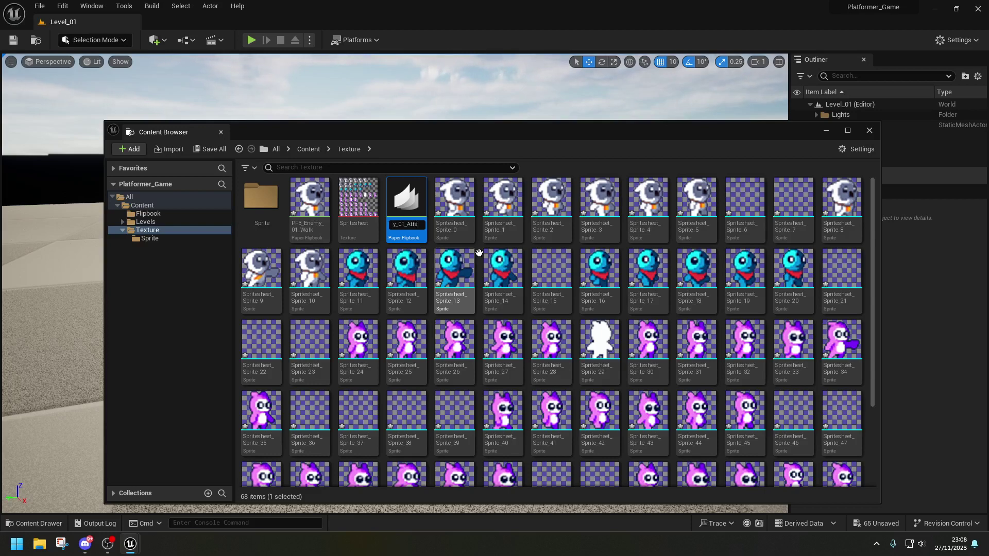
key("Return")
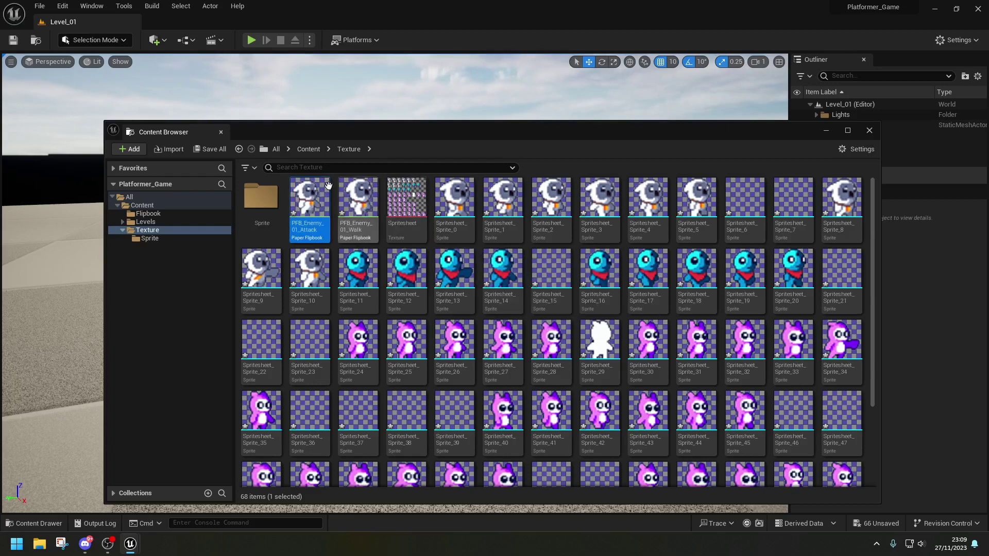
Step: Create a flipbook from Spritesheet_Sprite_11 through Spritesheet_Sprite_14 and name it PFB_Enemy_02_Attack
left_click(356, 273)
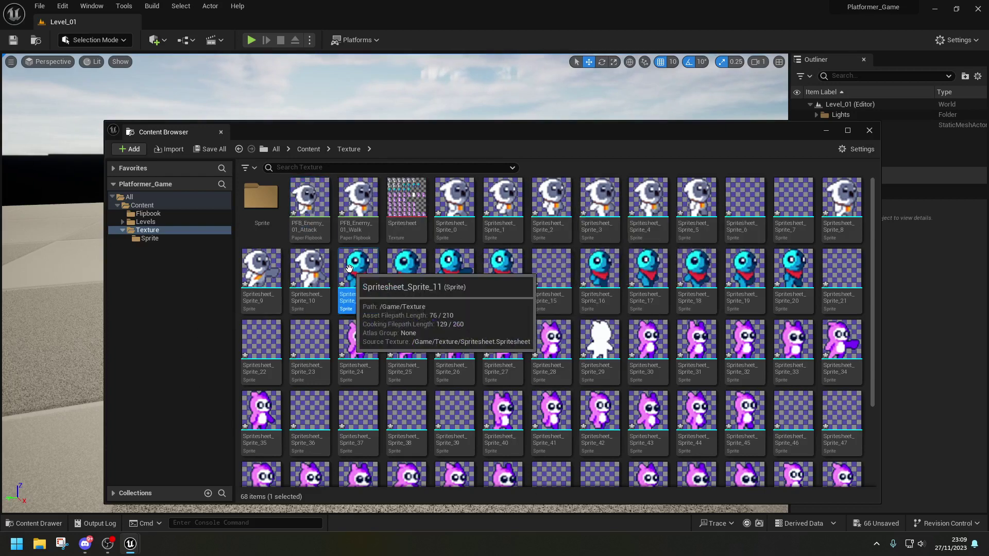
left_click(504, 278, "shift")
right_click(511, 279)
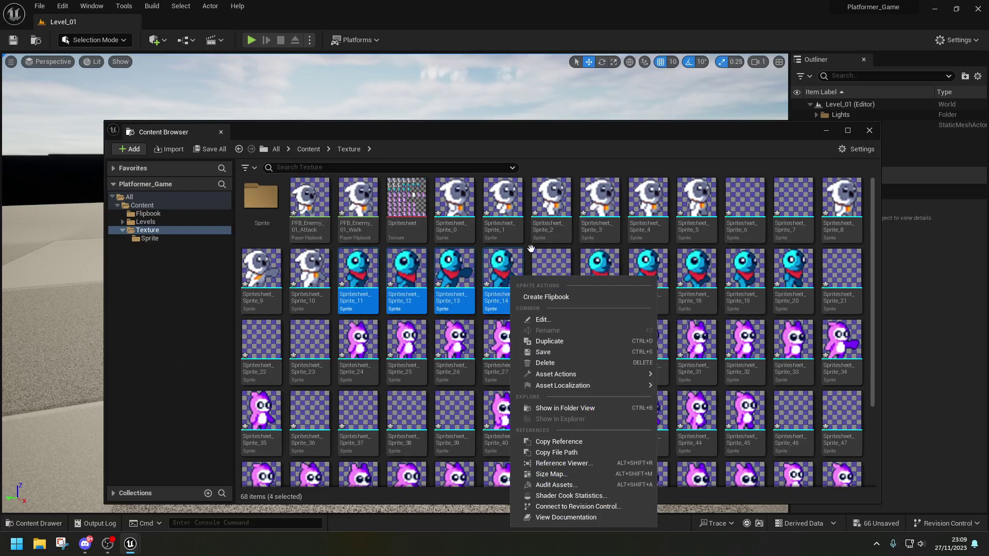
left_click(561, 297)
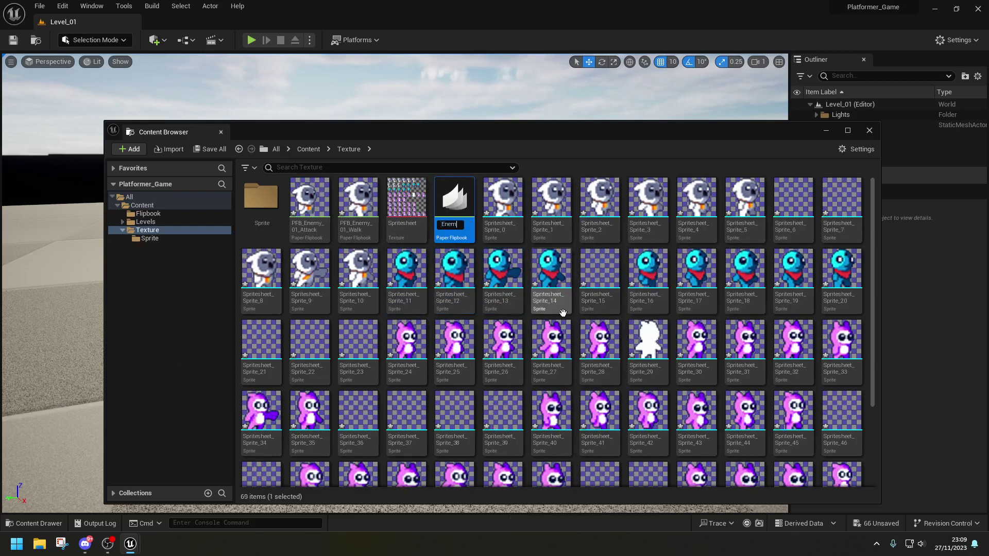
type("Enem")
key("BackSpace")
key("BackSpace")
key("BackSpace")
key("BackSpace")
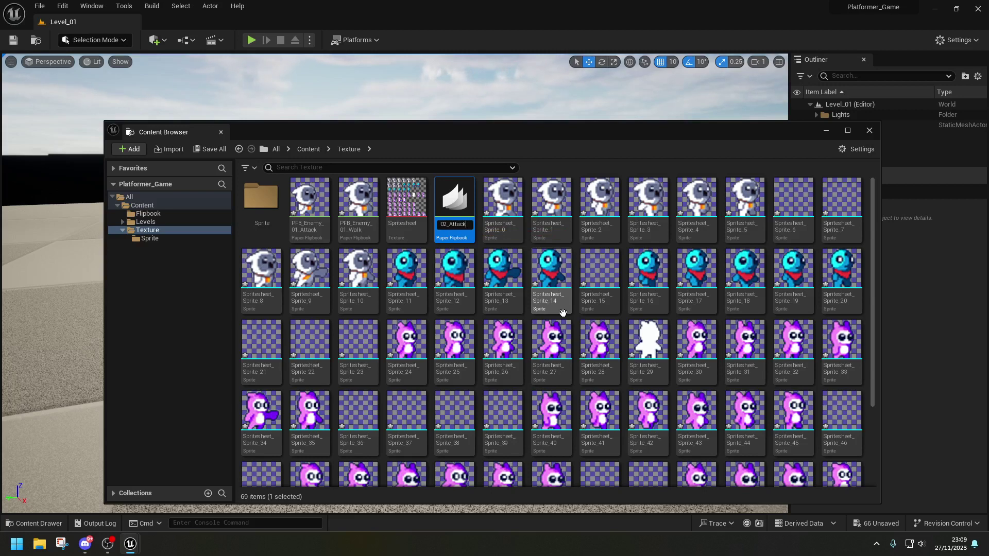
key("Return")
Step: Create a flipbook from Spritesheet_Sprite_16 through Spritesheet_Sprite_20 and name it PFB_Enemy_02_Walk
left_click(648, 273)
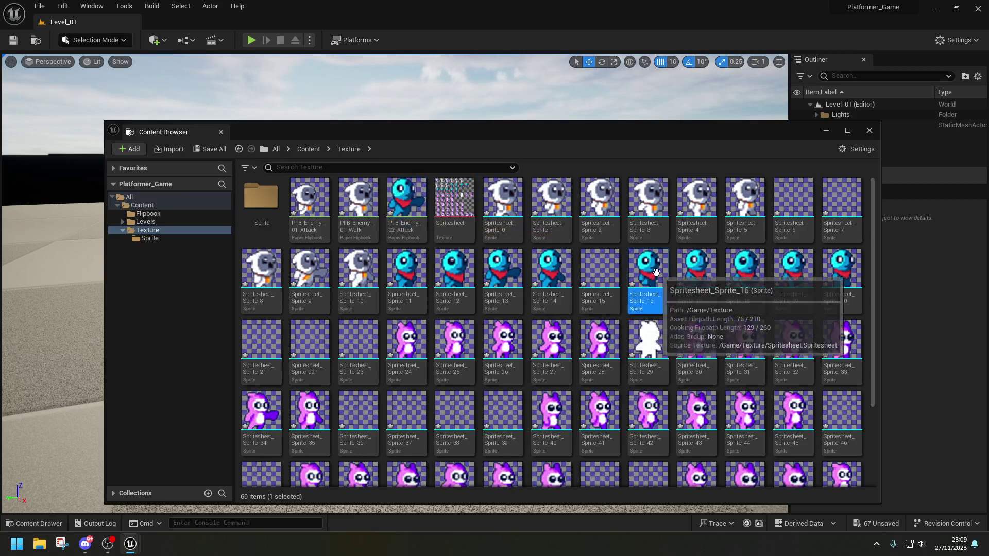
left_click(832, 277, "shift")
right_click(825, 257)
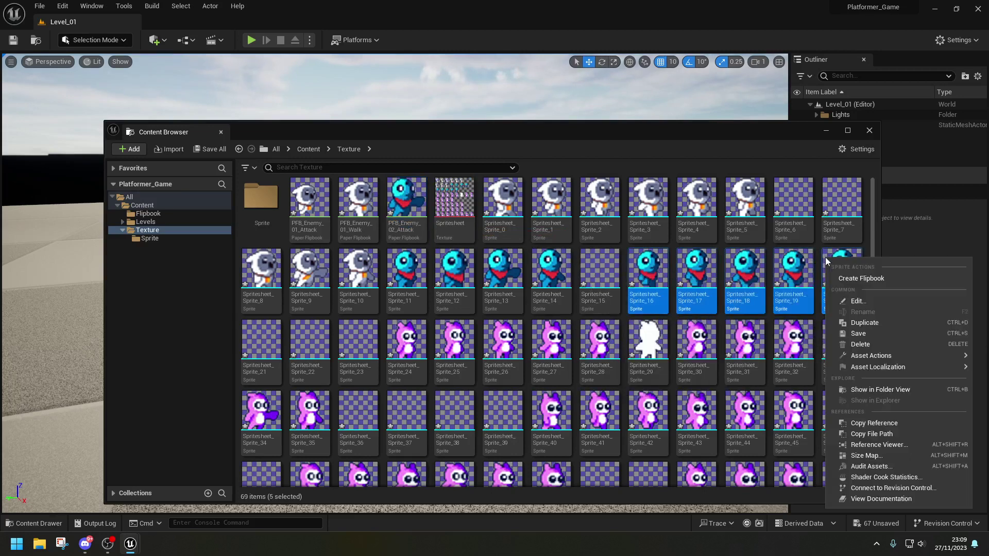
left_click(873, 275)
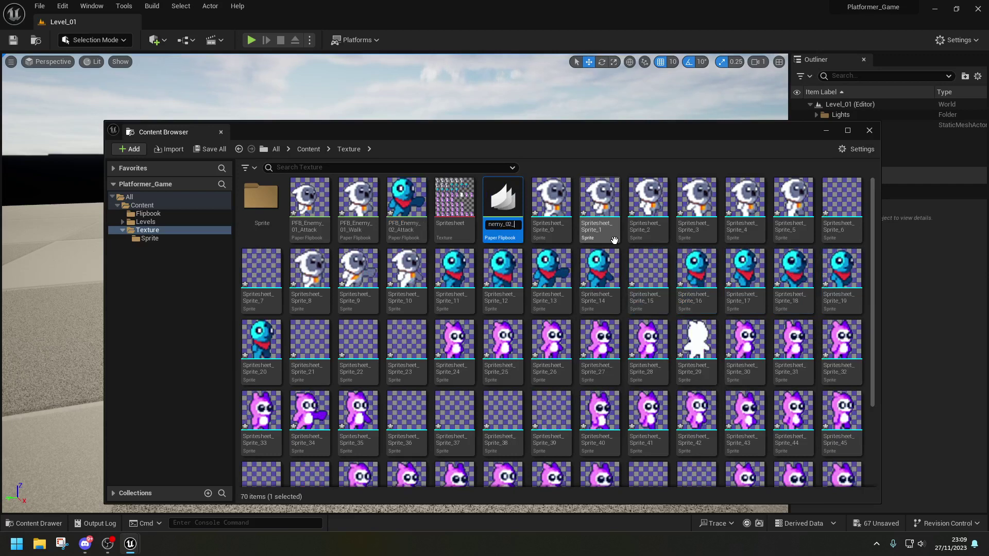
key("Return")
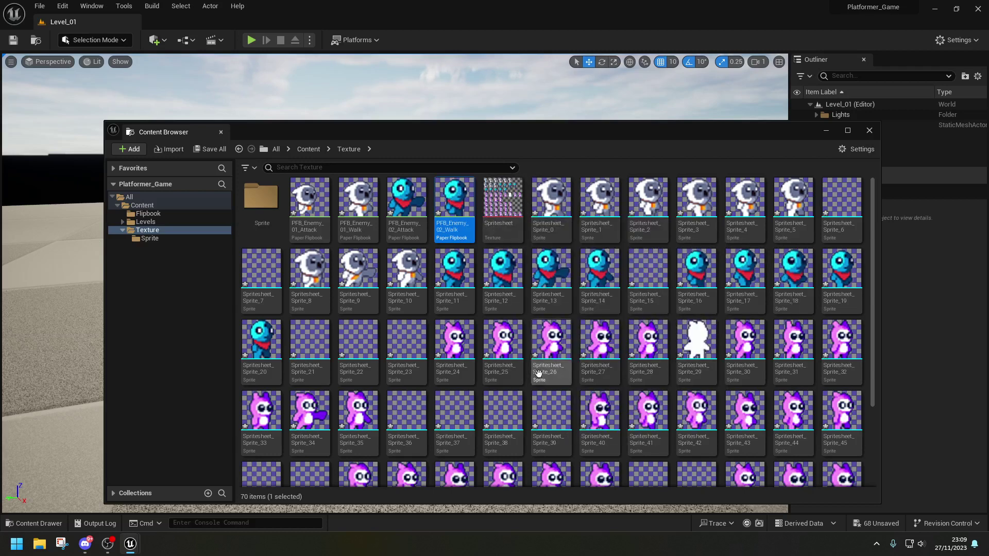
Step: Create a flipbook from Spritesheet_Sprite_24 through Spritesheet_Sprite_27 and name it PFB_Hero_Idle
left_click(453, 344)
left_click(601, 344, "shift")
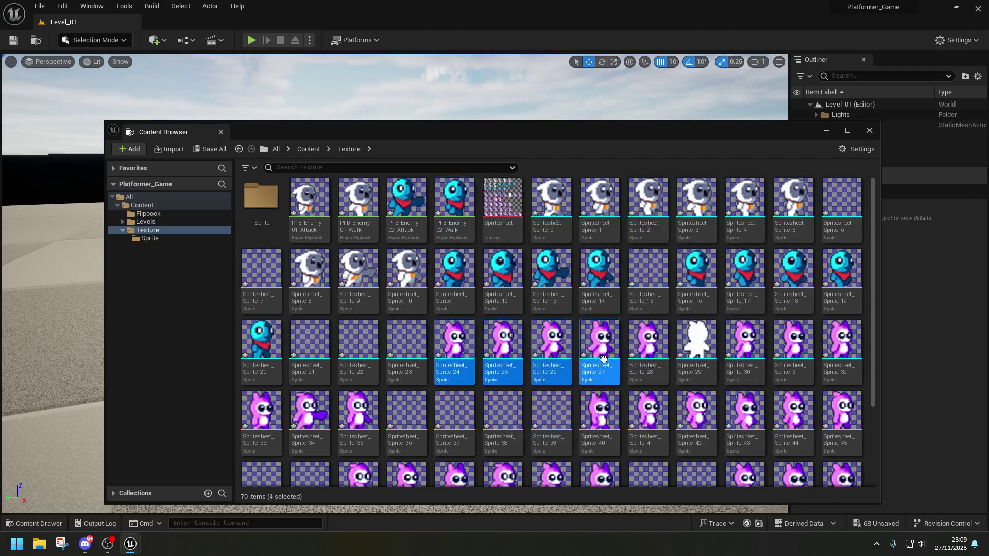
right_click(614, 352)
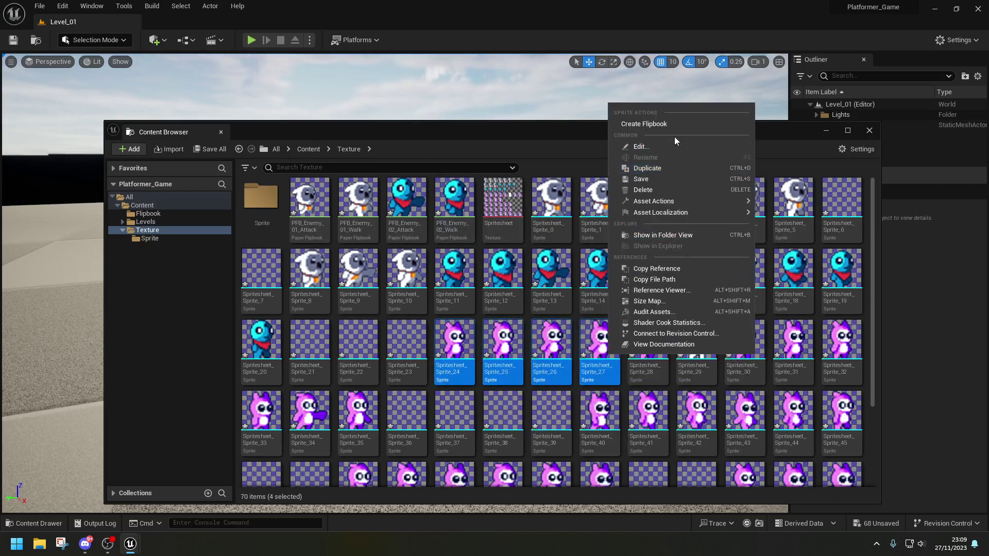
left_click(650, 124)
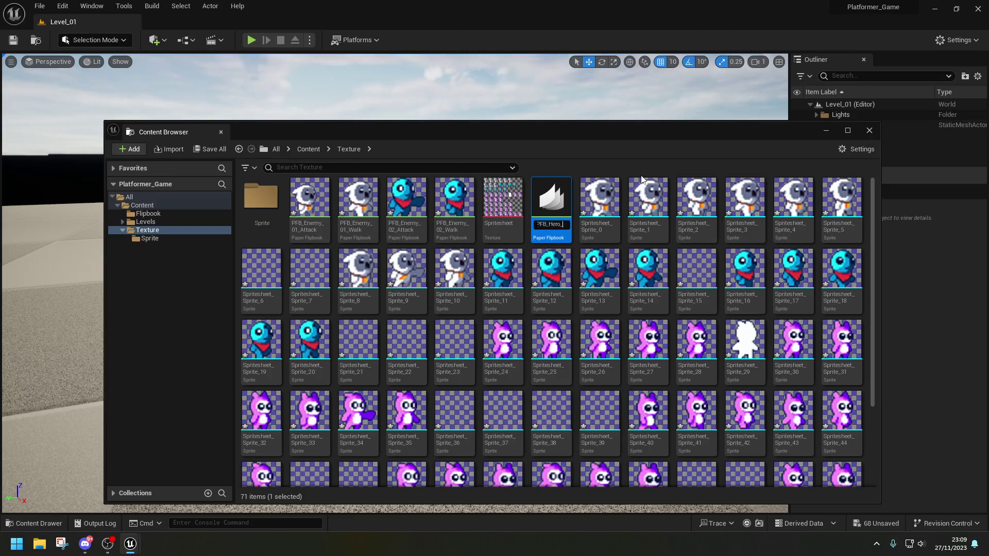
key("Return")
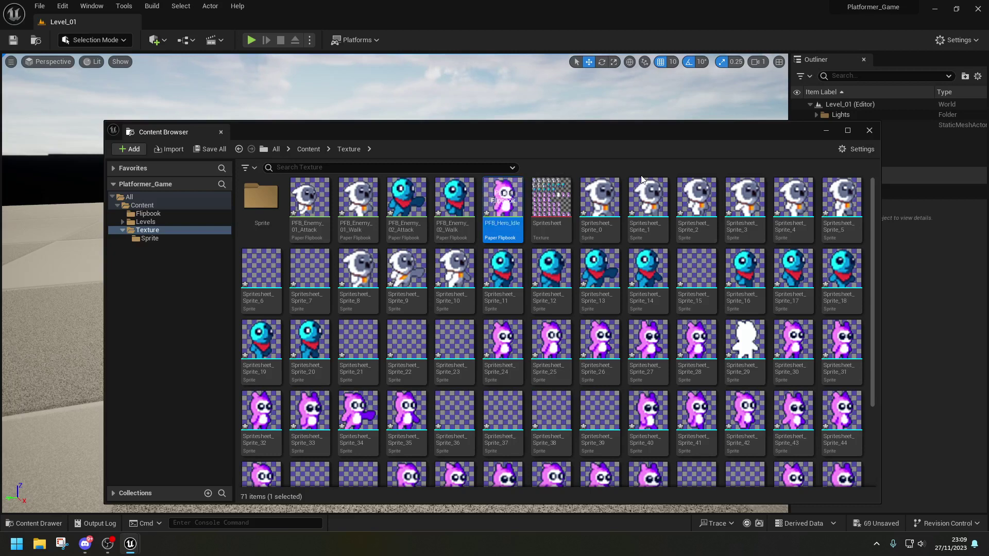
Step: Create a flipbook from Spritesheet_Sprite_28 through Spritesheet_Sprite_31 and name it PFB_Hero_Damage
left_click(696, 341)
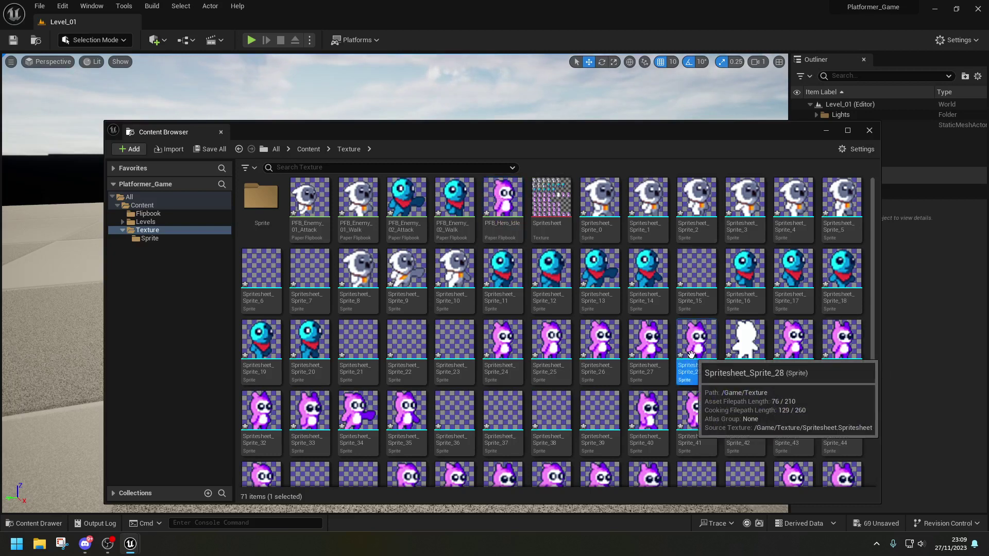
left_click(836, 349, "shift")
right_click(836, 349)
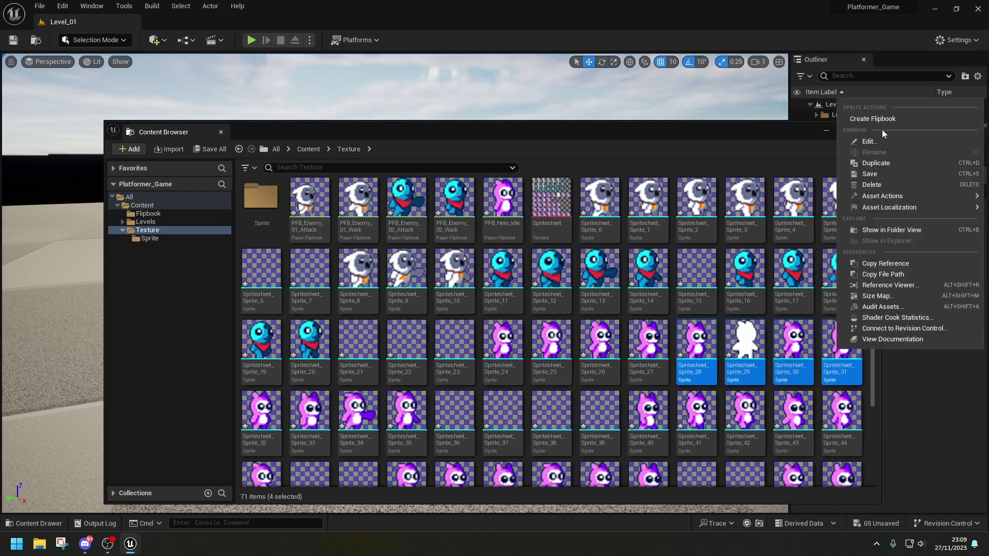
left_click(873, 119)
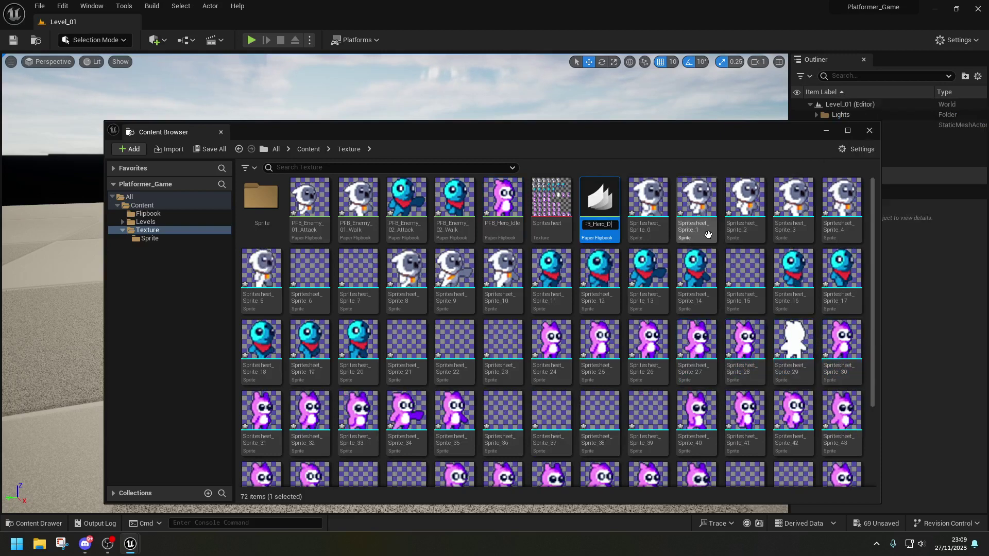
type("PFB_Hero_Damage")
key("Return")
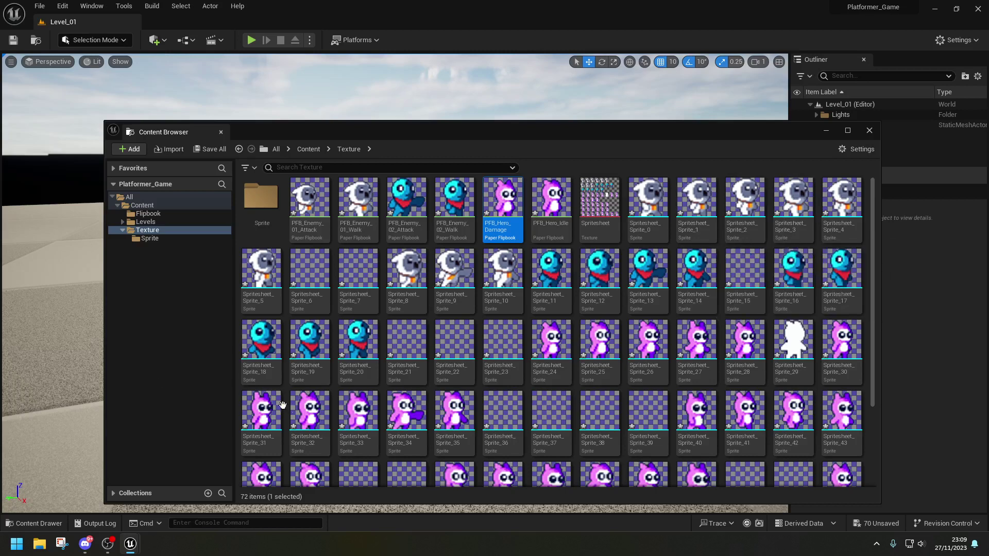
Step: Create a flipbook from Spritesheet_Sprite_31 through Spritesheet_Sprite_35 and name it PFB_Hero_Attack
left_click(263, 412)
left_click(454, 412, "shift")
right_click(459, 417)
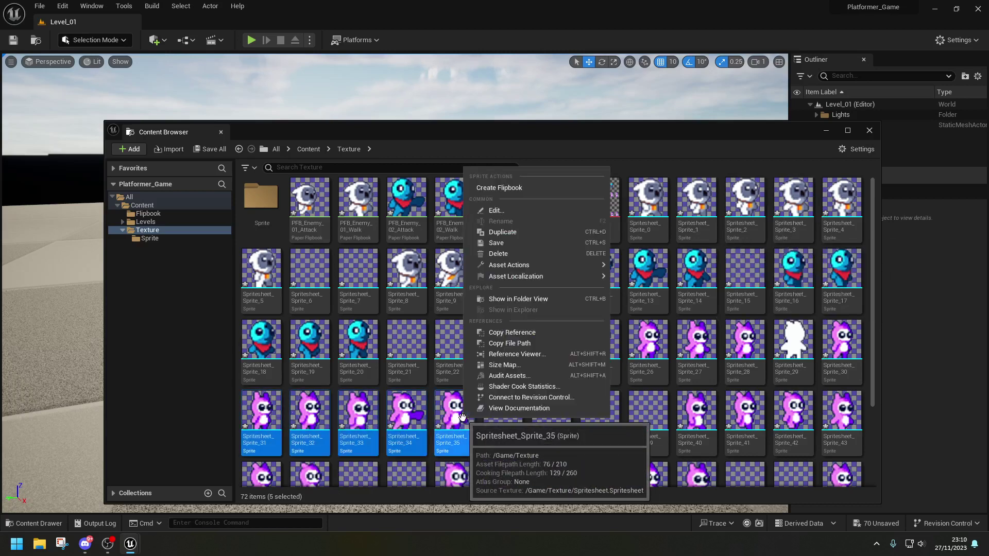
left_click(541, 188)
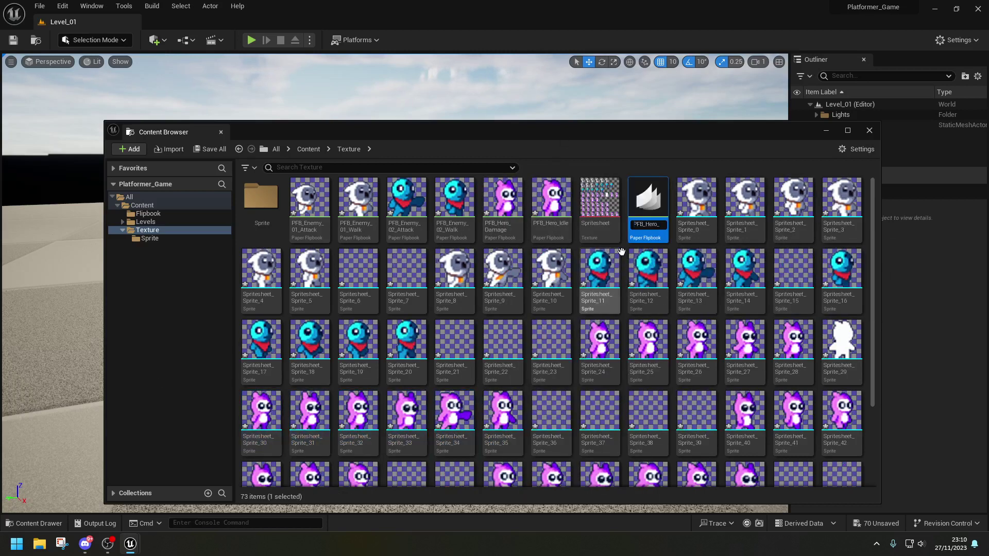
type("PFB_Hero_Attack")
key("Return")
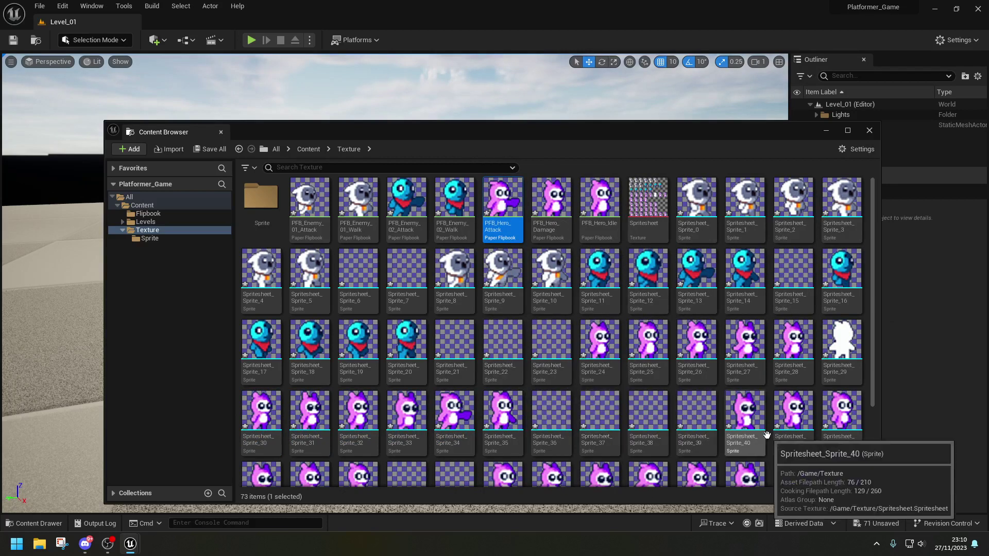
Step: Create a flipbook from Spritesheet_Sprite_40 through Spritesheet_Sprite_45 and name it PFB_Hero_Walk
left_click(745, 410)
scroll(660, 412, "down", 1)
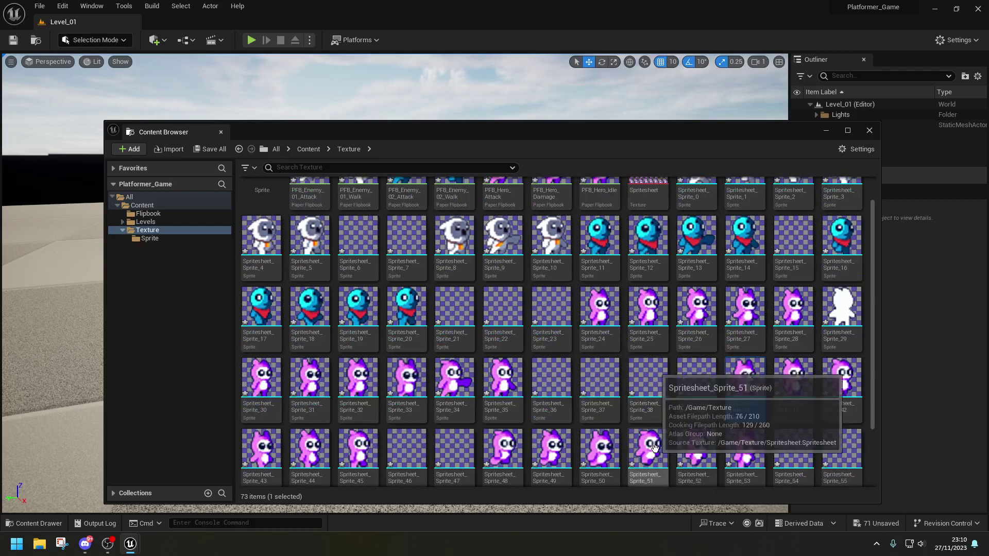
scroll(659, 412, "down", 1)
left_click(362, 441, "shift")
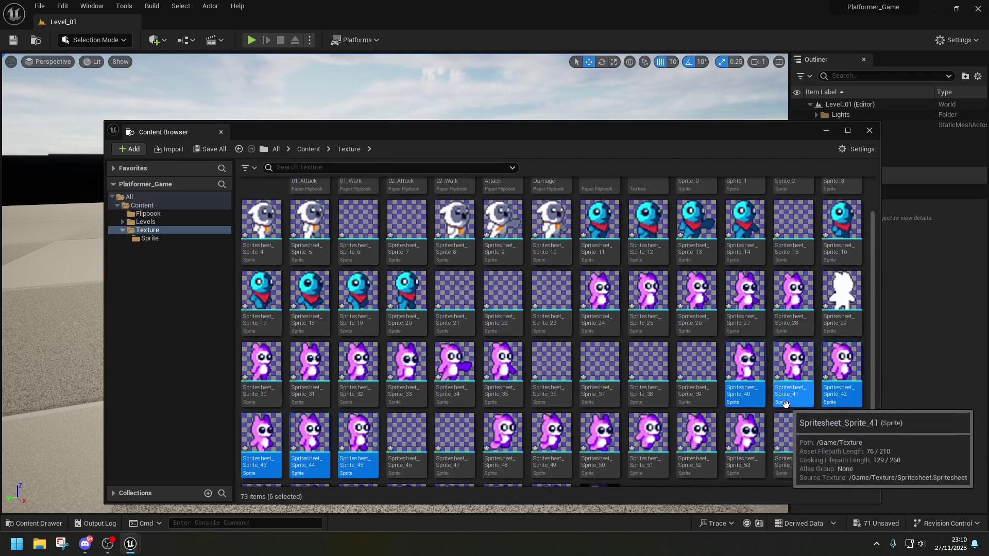
right_click(746, 386)
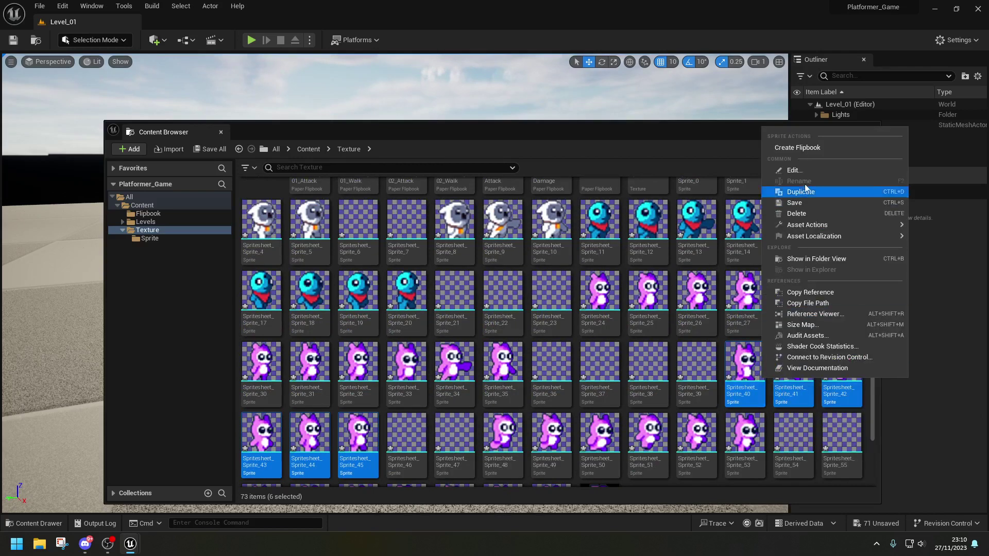
left_click(817, 141)
type("PFB_Hero_")
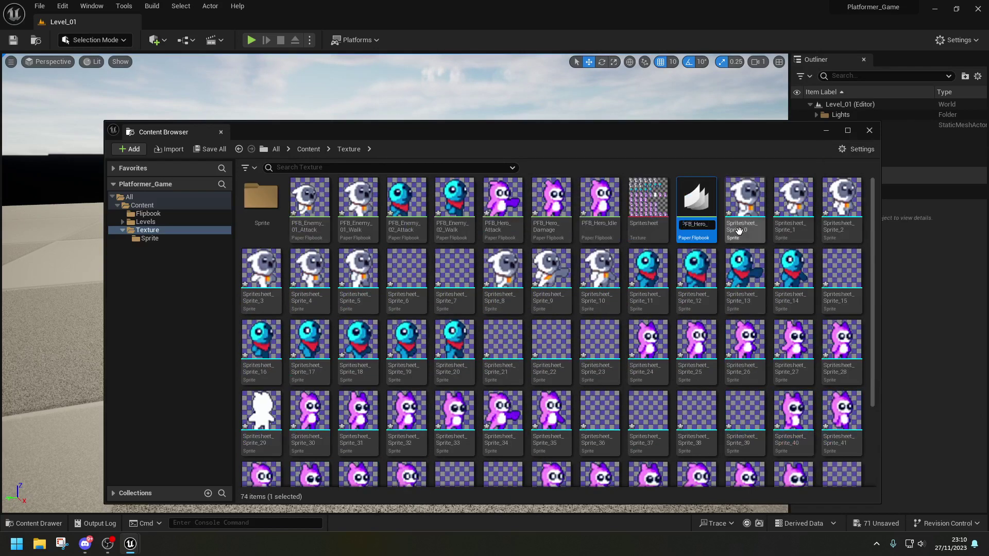
type("Walk")
key("Return")
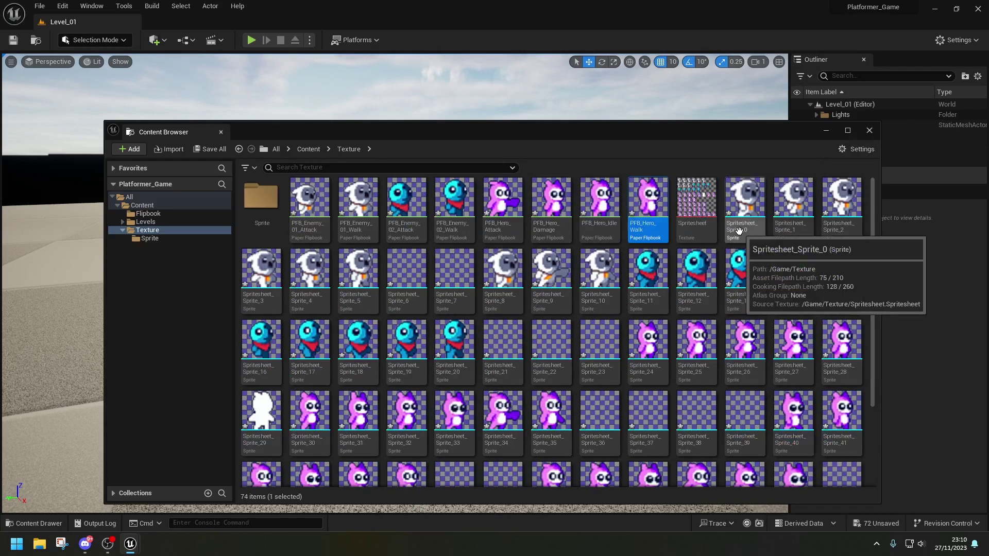
Step: Create a flipbook from Spritesheet_Sprite_48 through Spritesheet_Sprite_53 and name it PFB_Hero_Run
scroll(739, 231, "down", 3)
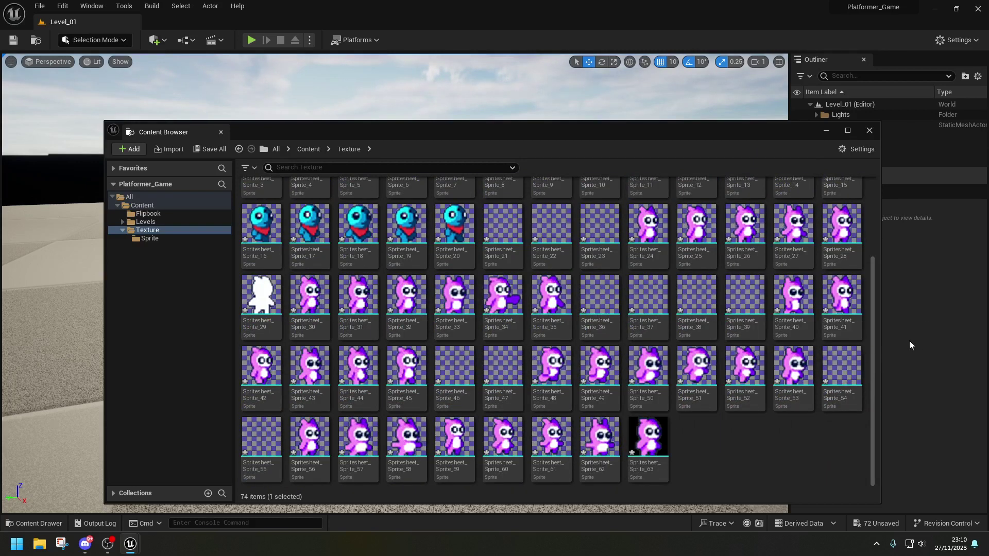
left_click(550, 366)
left_click(800, 375, "shift")
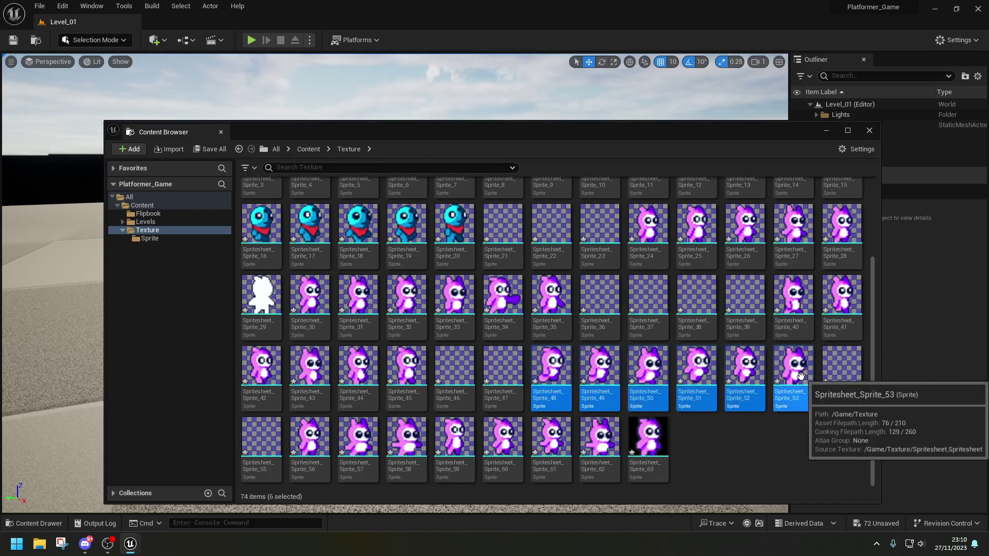
right_click(800, 375)
left_click(843, 144)
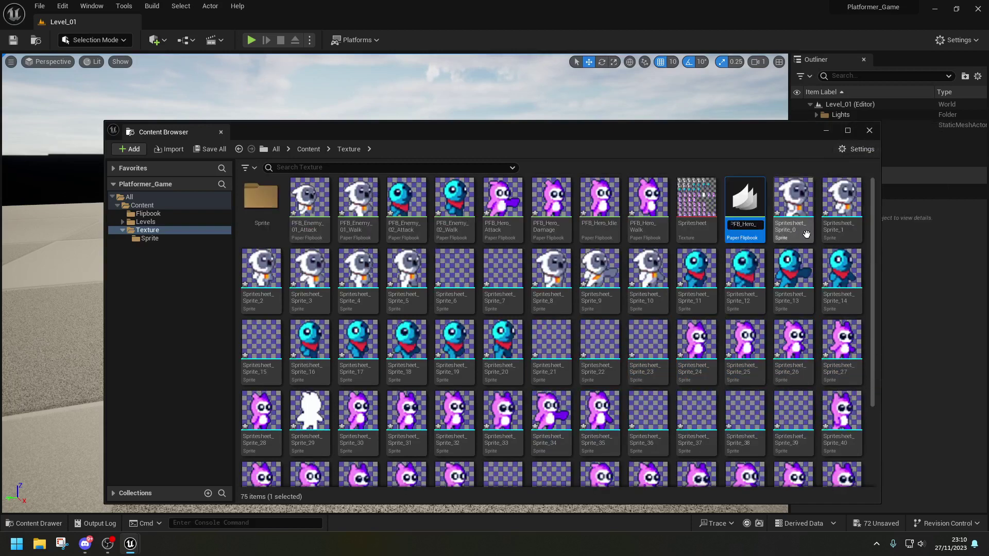
key("Return")
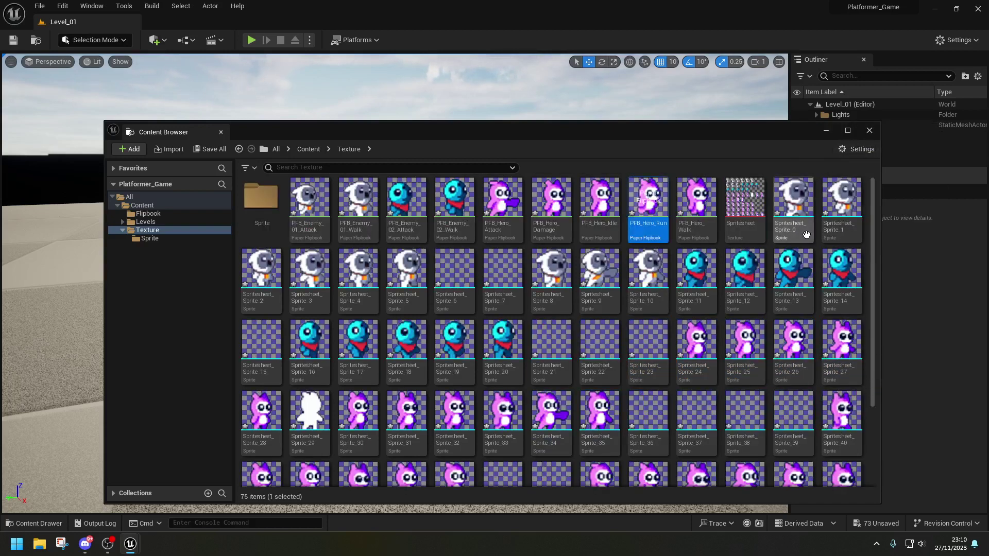
Step: Create a flipbook from Spritesheet_Sprite_56 through Spritesheet_Sprite_63 and name it PFB_Hero_Jump
scroll(441, 425, "down", 3)
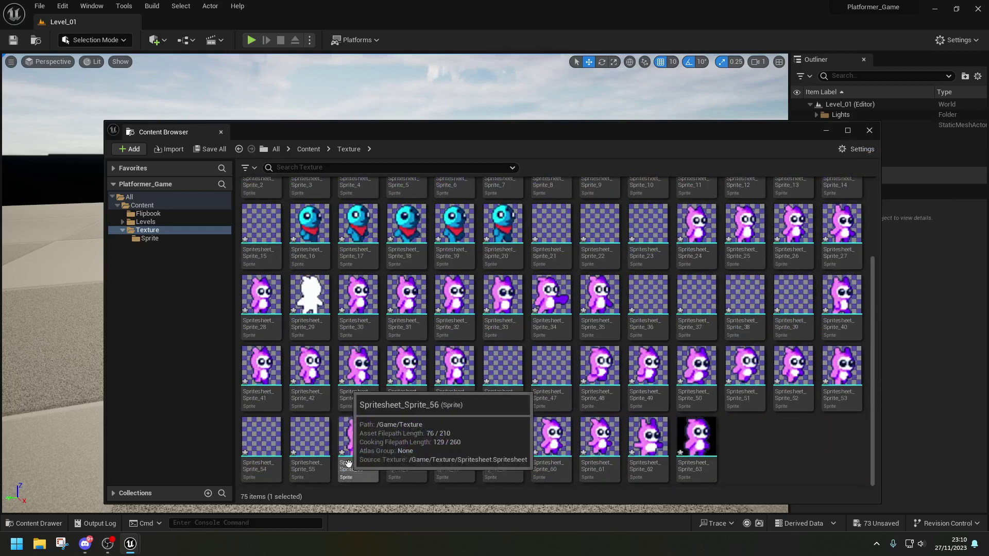
left_click(358, 438)
left_click(710, 460, "shift")
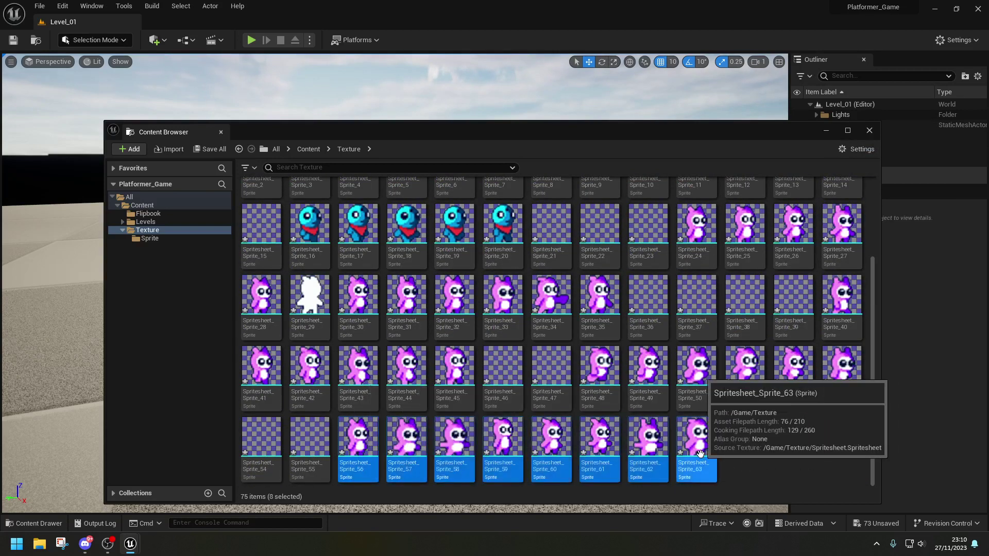
right_click(710, 460)
left_click(819, 194)
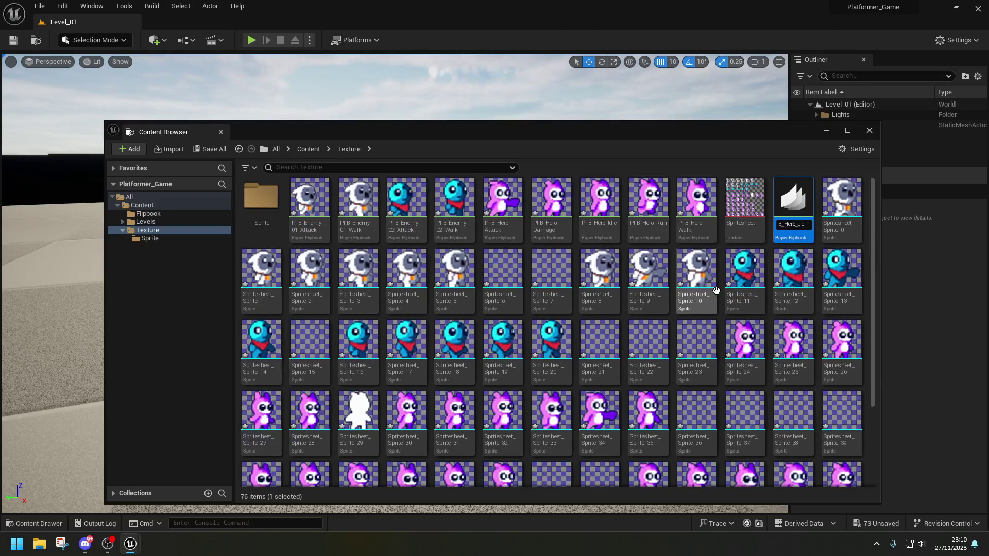
key("Return")
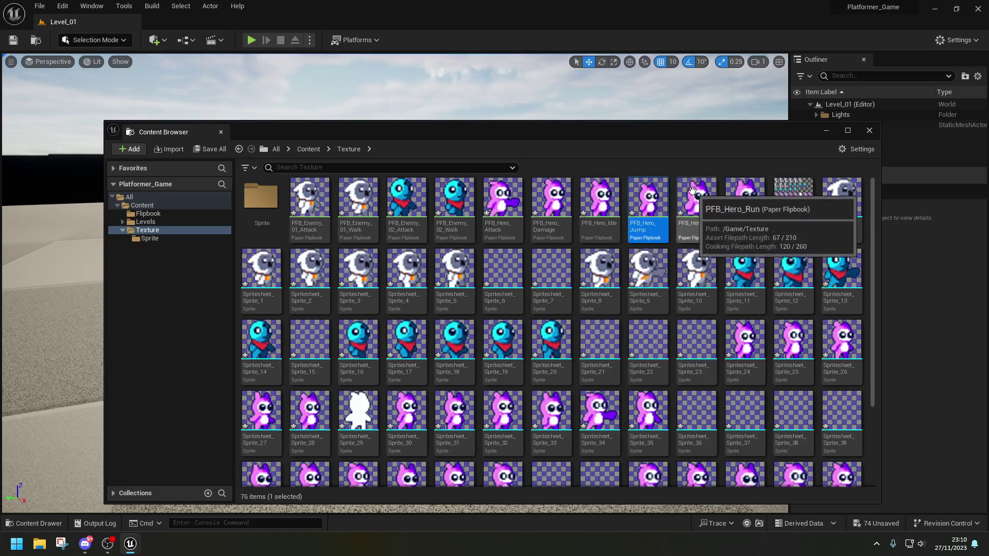
Step: Duplicate the PFB_Hero_Jump flipbook as PFB_Hero_Falling and open the copy in the flipbook editor
right_click(649, 218)
left_click(691, 263)
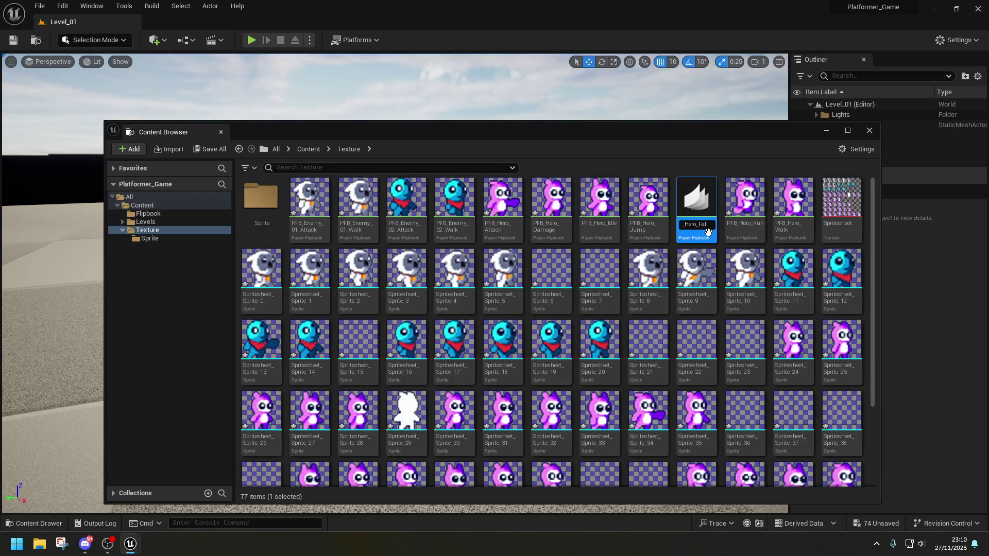
type("PFB_Hero_Falling")
key("Return")
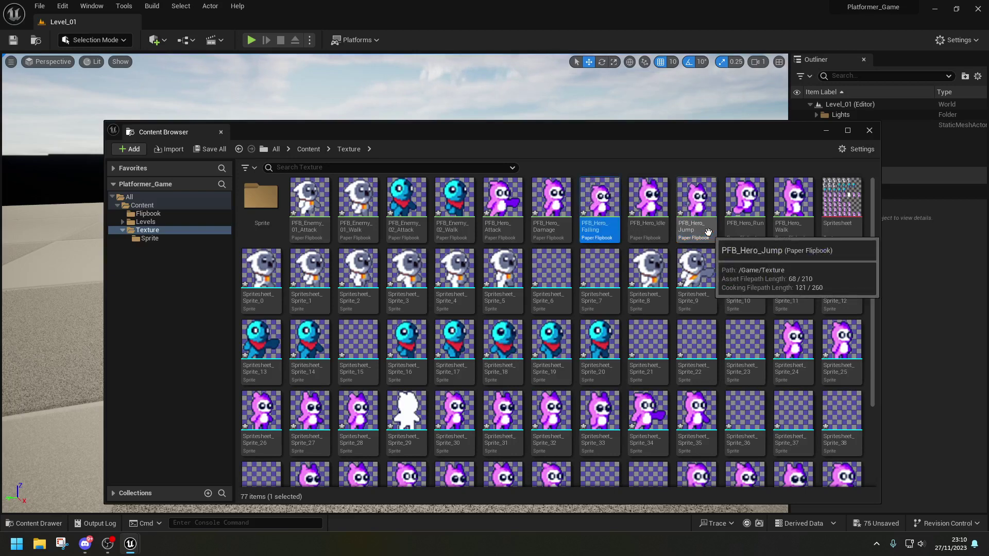
double_click(614, 232)
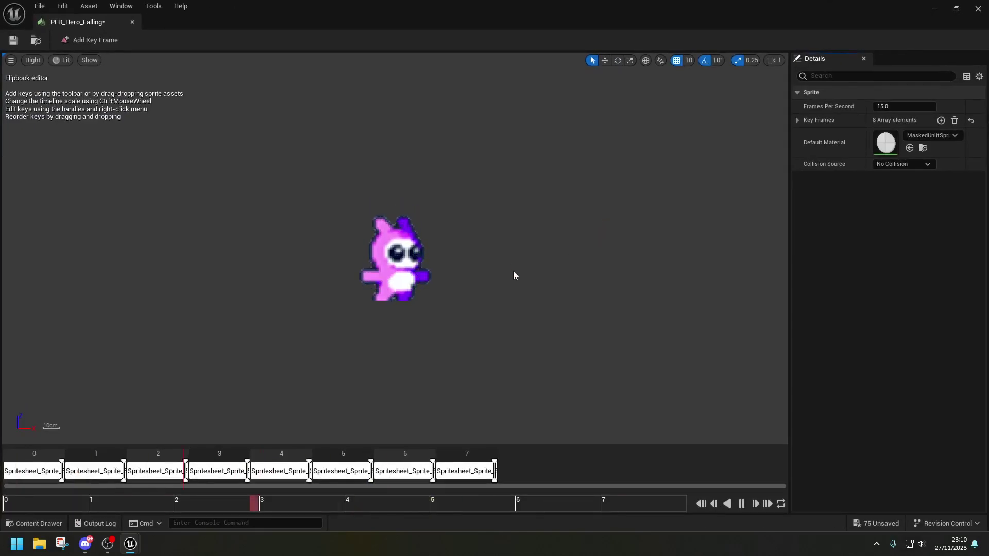
Step: Scrub through the falling animation and delete its first five key frames, keeping only the final three
left_click(753, 505)
left_click_drag(516, 505, 2, 515)
left_click_drag(70, 510, 438, 526)
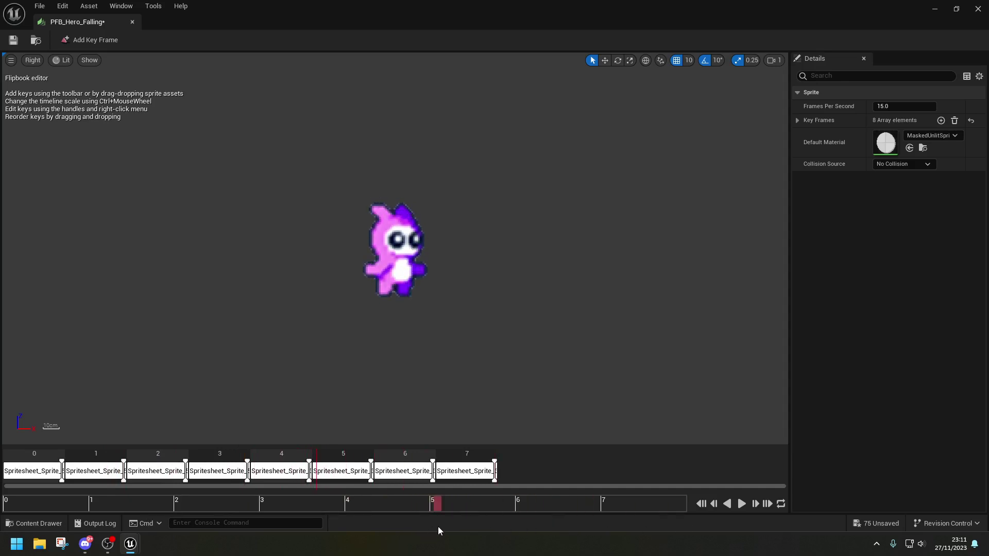
right_click(28, 474)
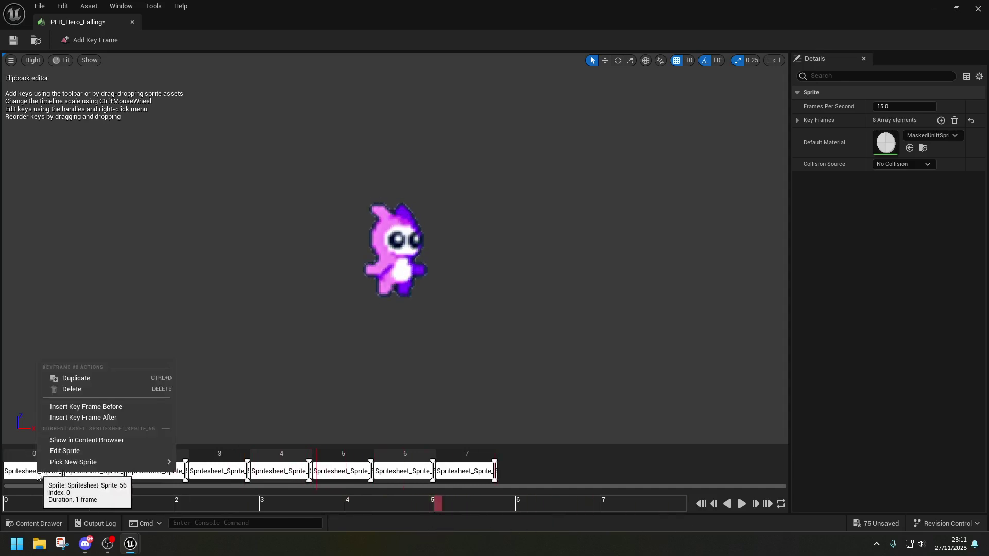
left_click(66, 390)
right_click(30, 473)
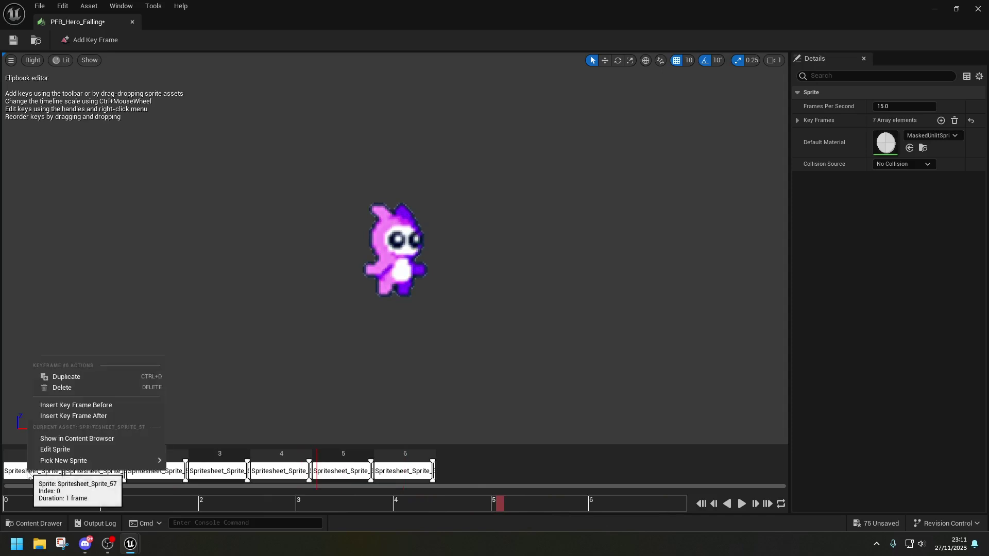
left_click(60, 390)
right_click(47, 473)
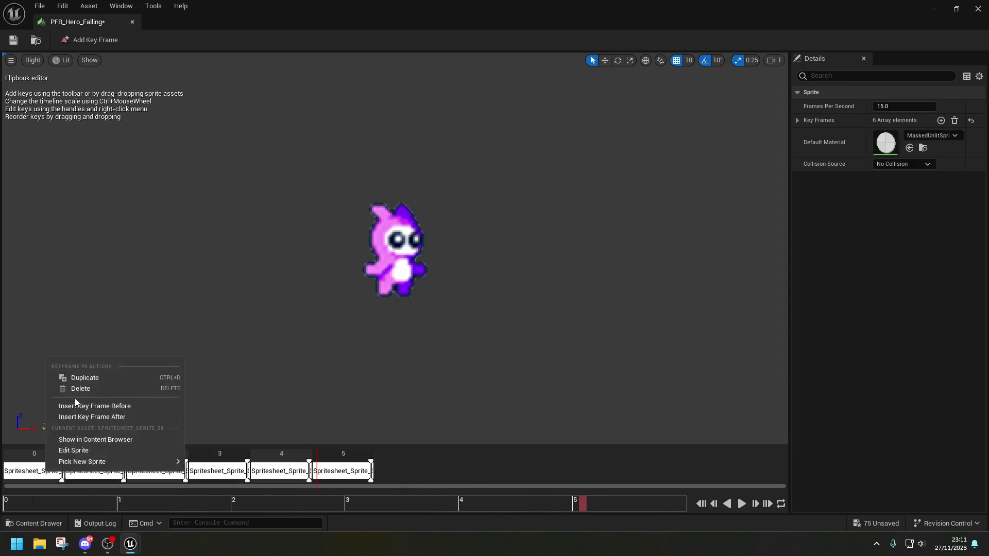
left_click(75, 389)
right_click(52, 476)
left_click(89, 393)
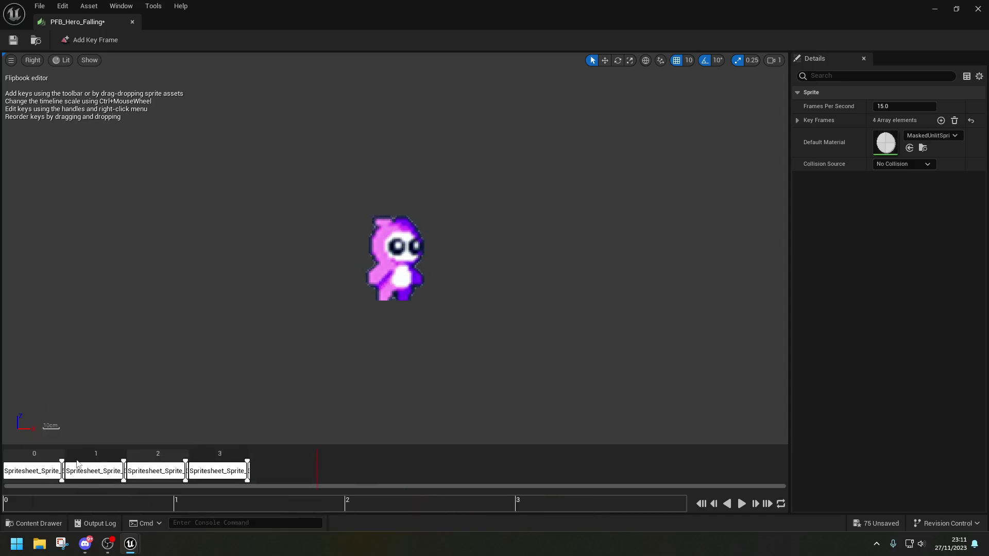
right_click(54, 478)
left_click(91, 394)
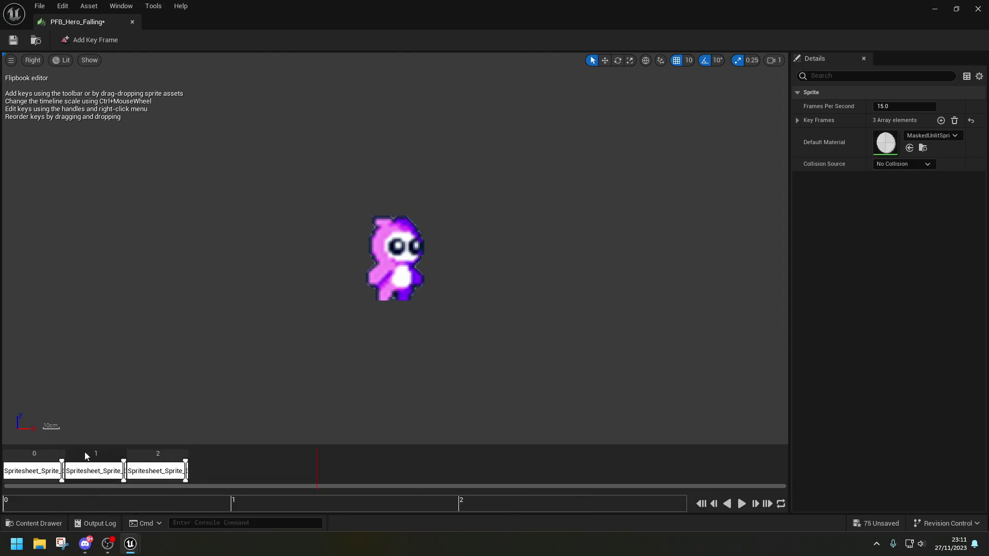
Step: Preview the trimmed PFB_Hero_Falling animation, set its frame rate to 3 frames per second, then save and close it
left_click(741, 503)
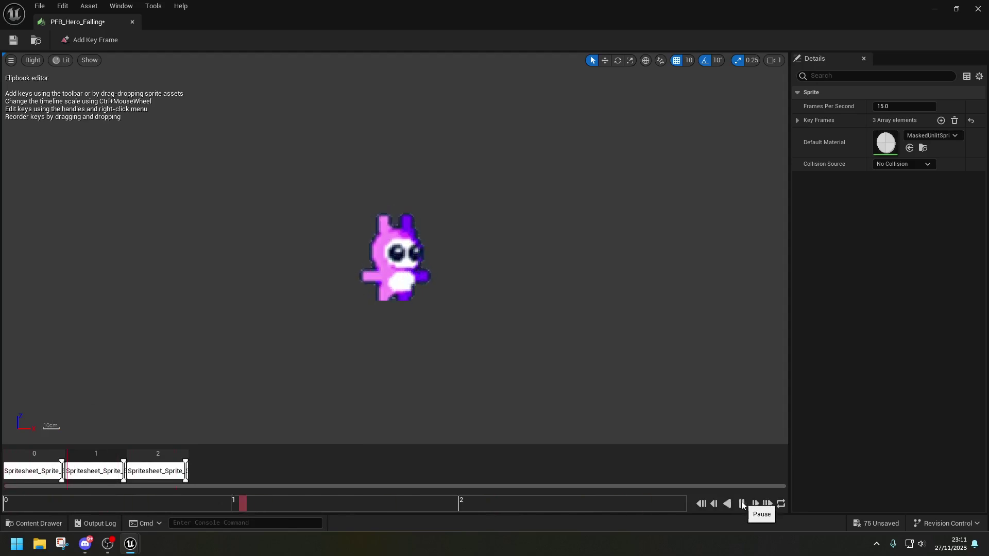
left_click(741, 505)
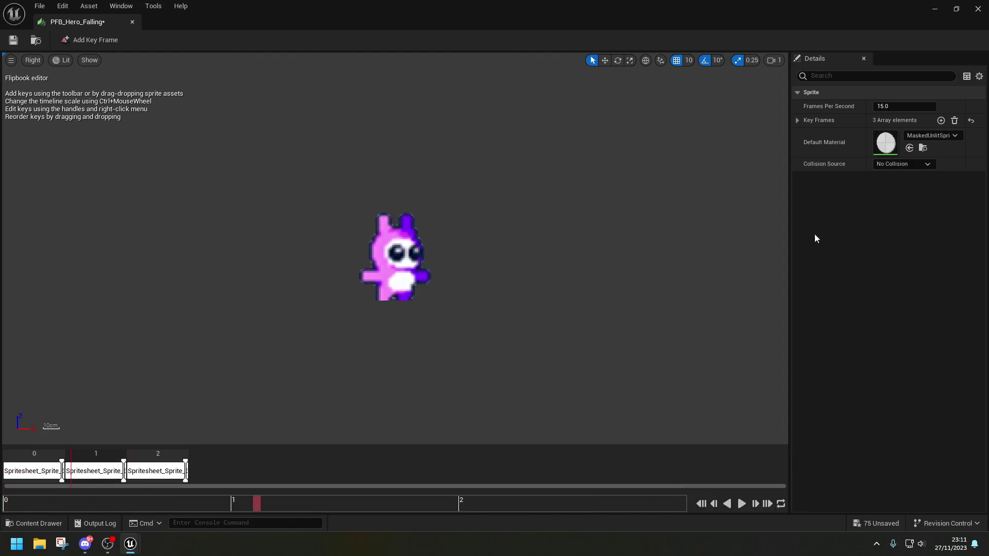
left_click(915, 107)
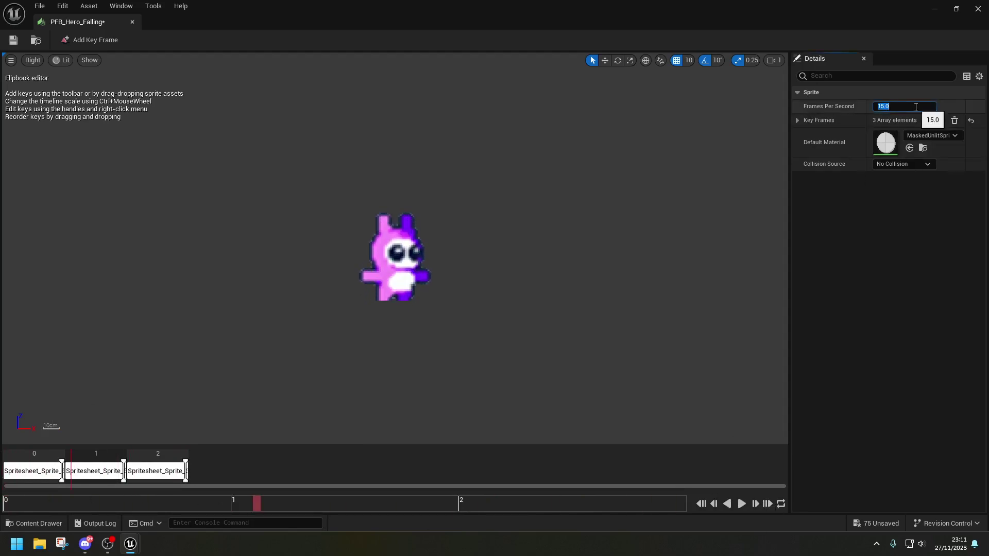
type("3")
key("Return")
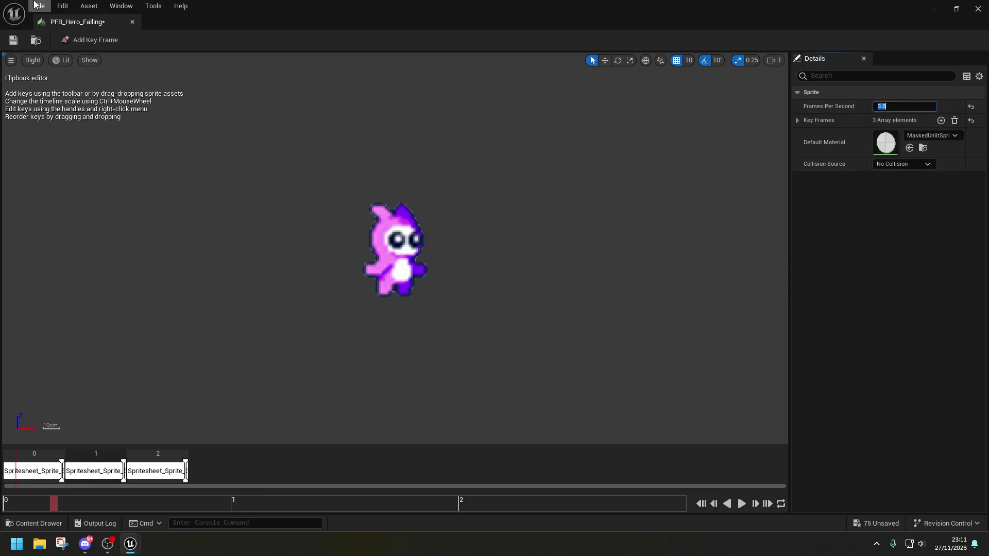
left_click(13, 39)
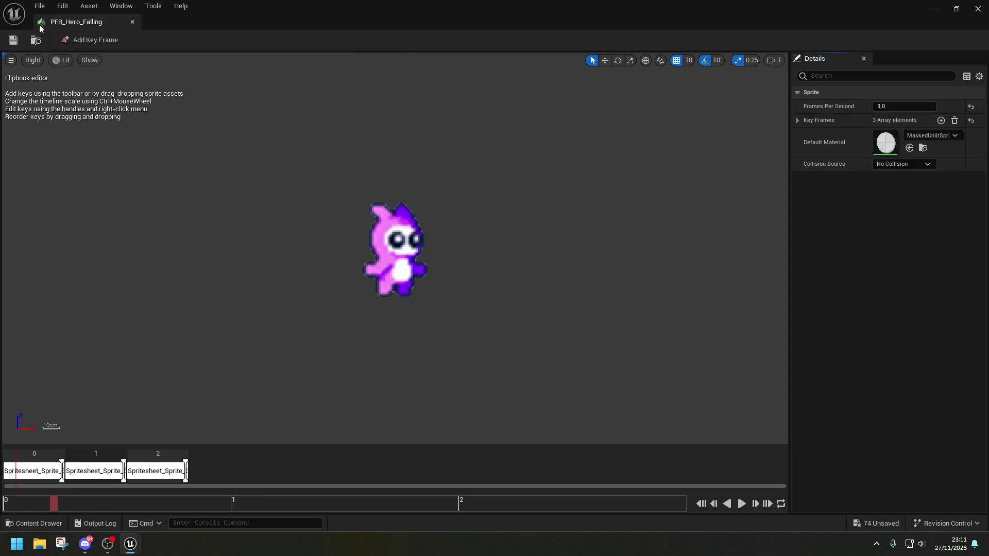
left_click(132, 22)
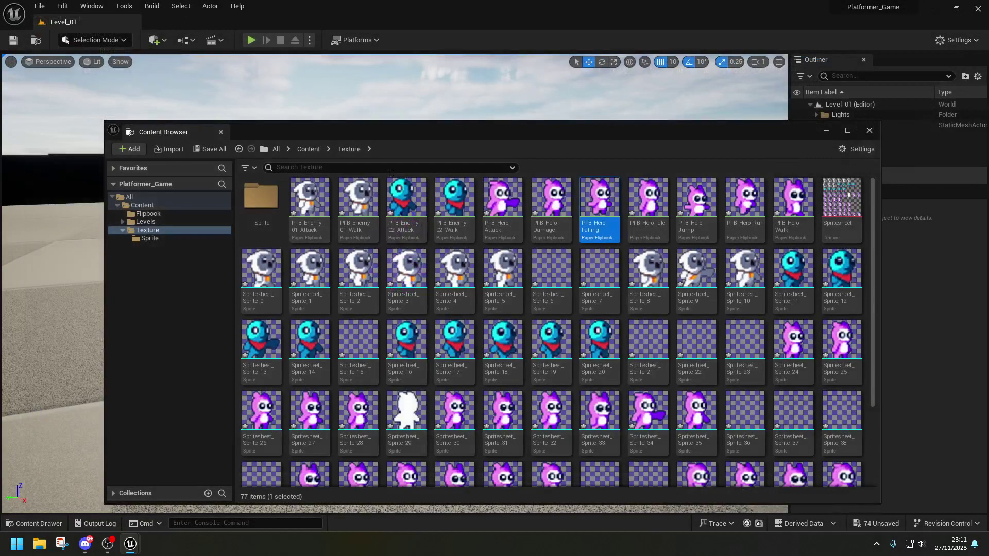
Step: Set the PFB_Enemy_01_Attack flipbook to 3 frames per second, then save and close it
double_click(309, 201)
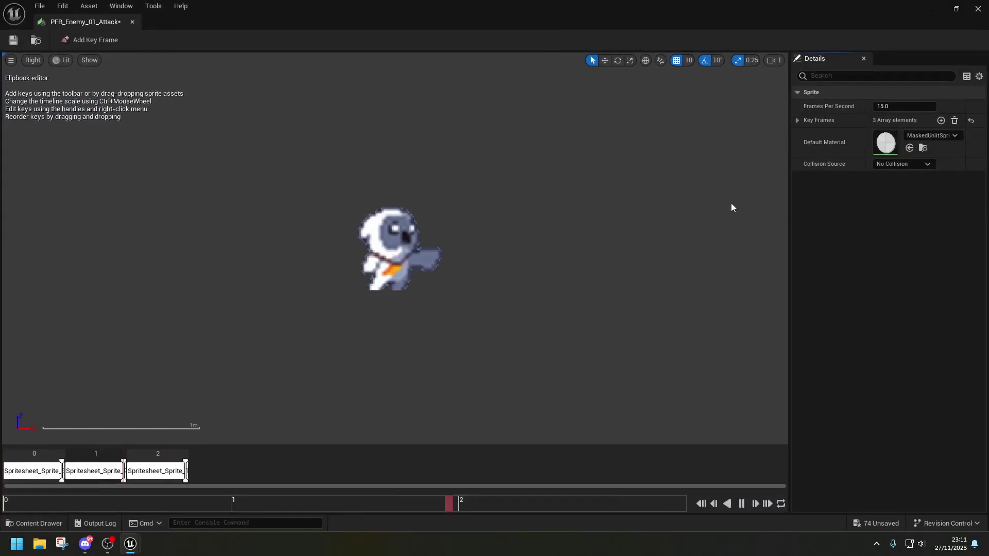
left_click(885, 105)
type("3")
key("Return")
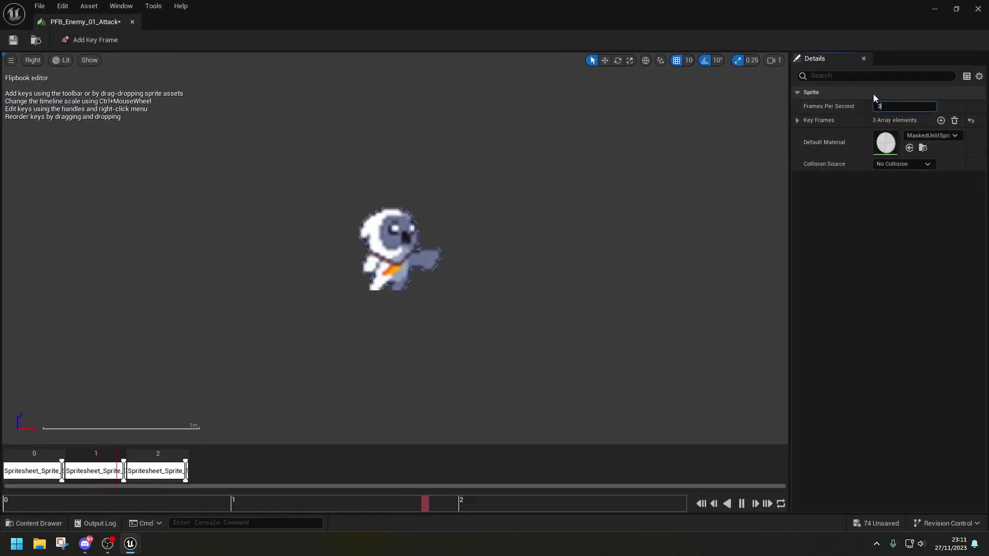
left_click(132, 22)
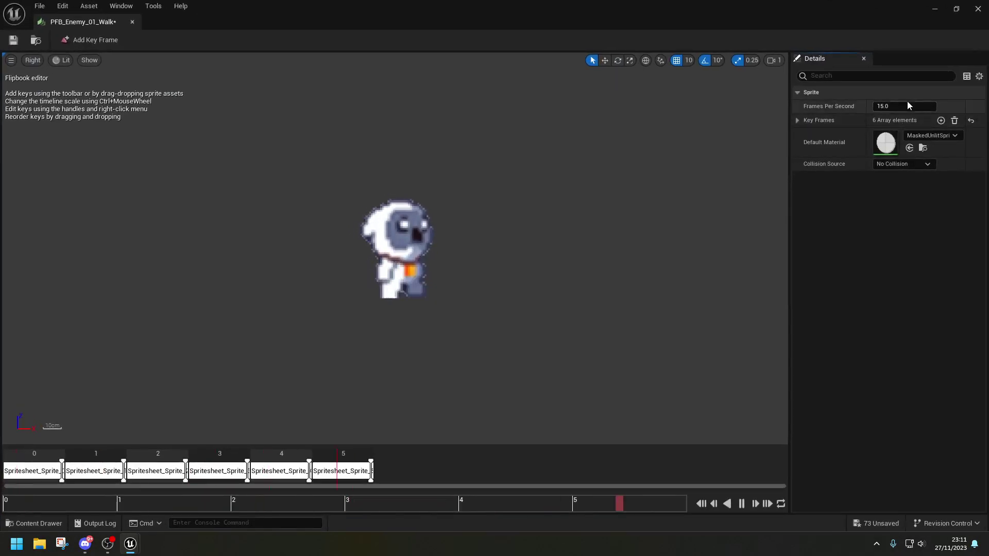
Step: Set the PFB_Enemy_01_Walk flipbook to 6 frames per second, then save and close it
left_click(896, 109)
type("6")
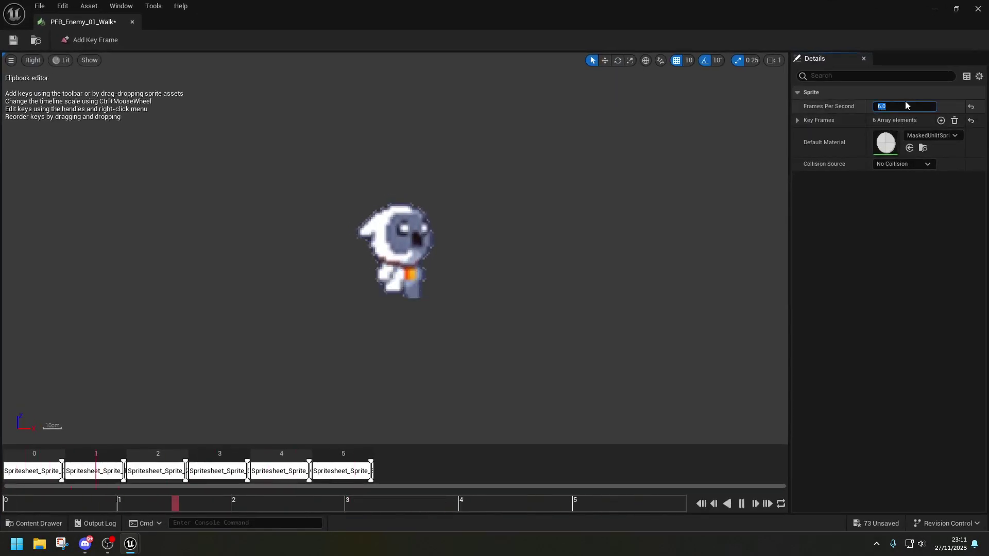
key("Return")
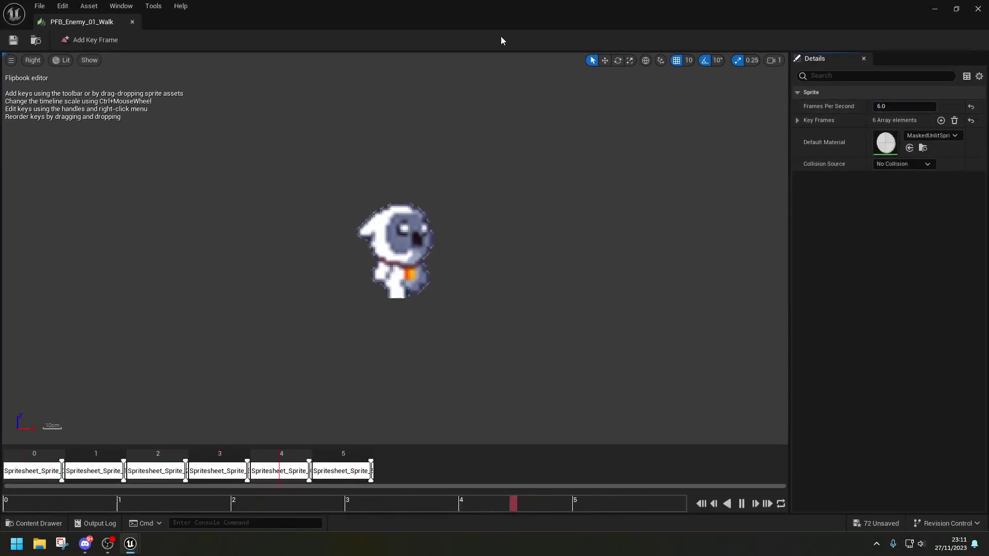
left_click(133, 22)
Step: Set the PFB_Enemy_02_Attack flipbook to 4 frames per second, then save and close it
left_click(403, 217)
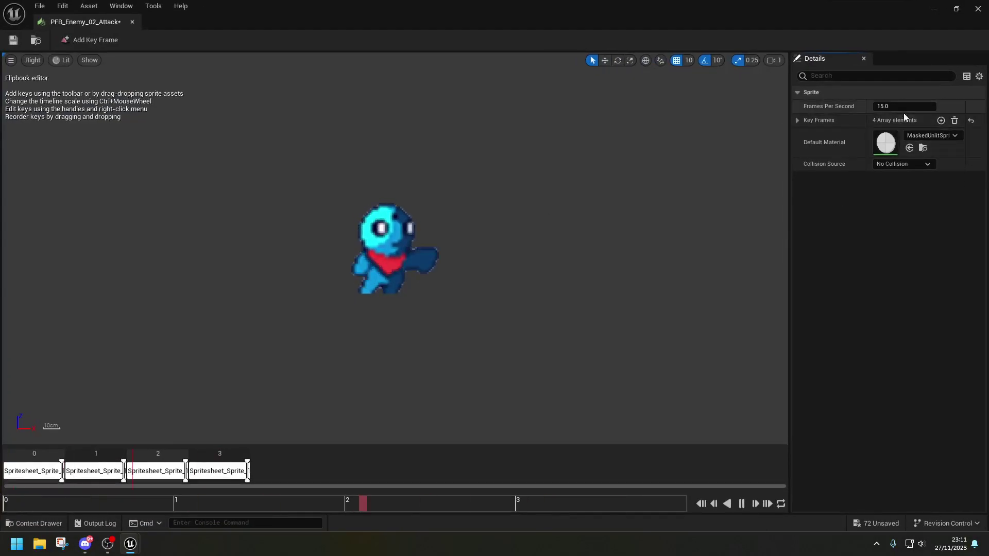
left_click(883, 96)
left_click(870, 95)
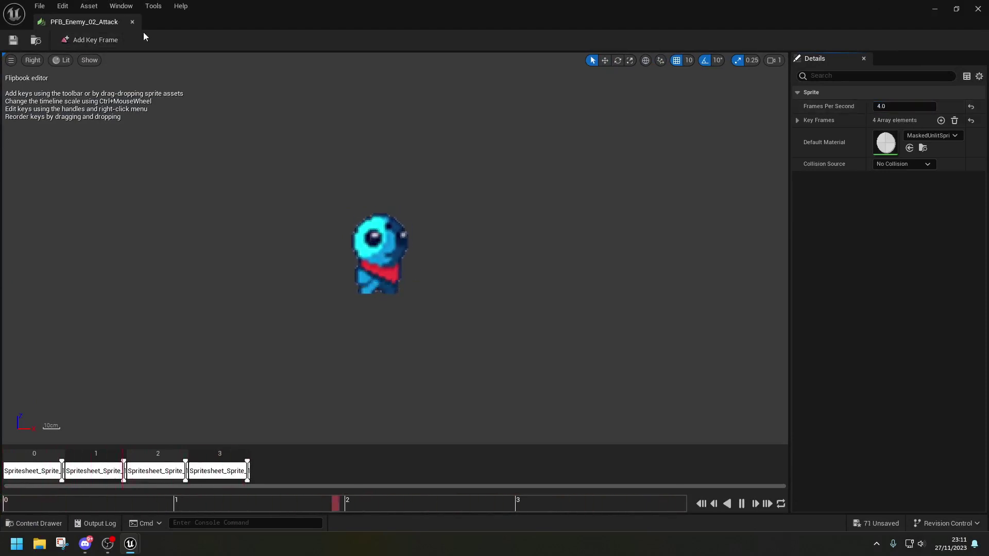
left_click(133, 21)
Step: Set the PFB_Enemy_02_Walk flipbook to 5 frames per second, then save and close it
double_click(455, 221)
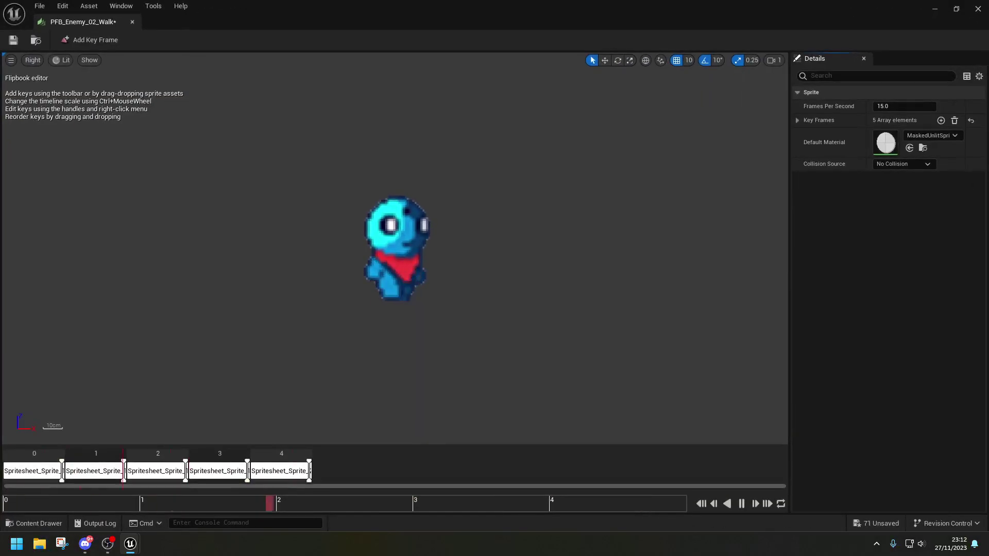
left_click(918, 106)
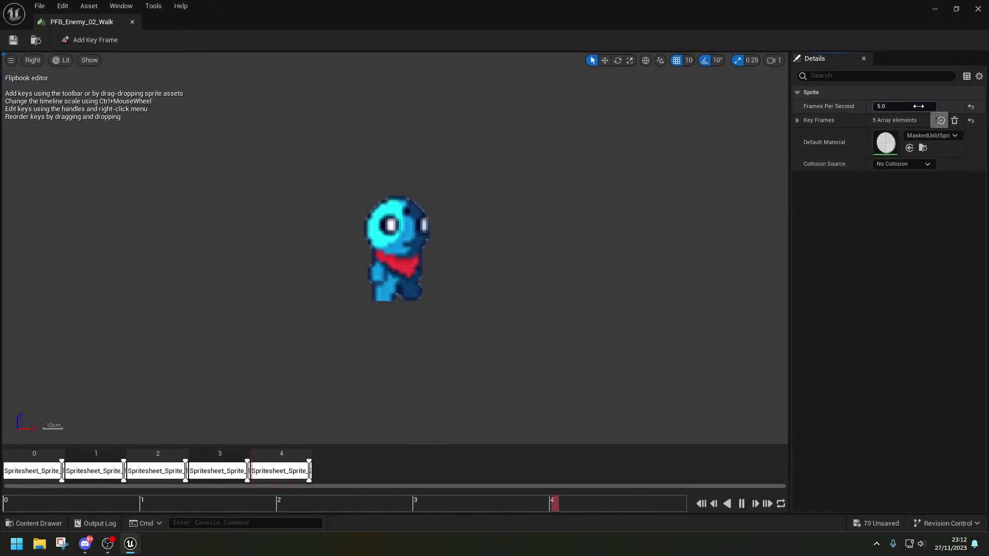
key("Return")
key("ctrl+s")
left_click(132, 23)
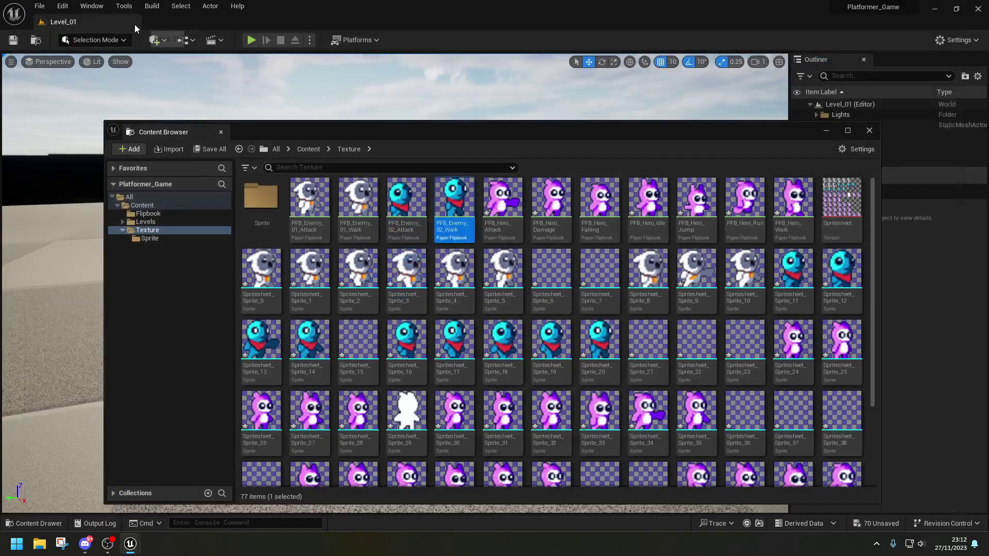
Step: Adjust the frame rate of PFB_Hero_Attack and set PFB_Hero_Damage to 4 frames per second, saving and closing both flipbooks
double_click(502, 222)
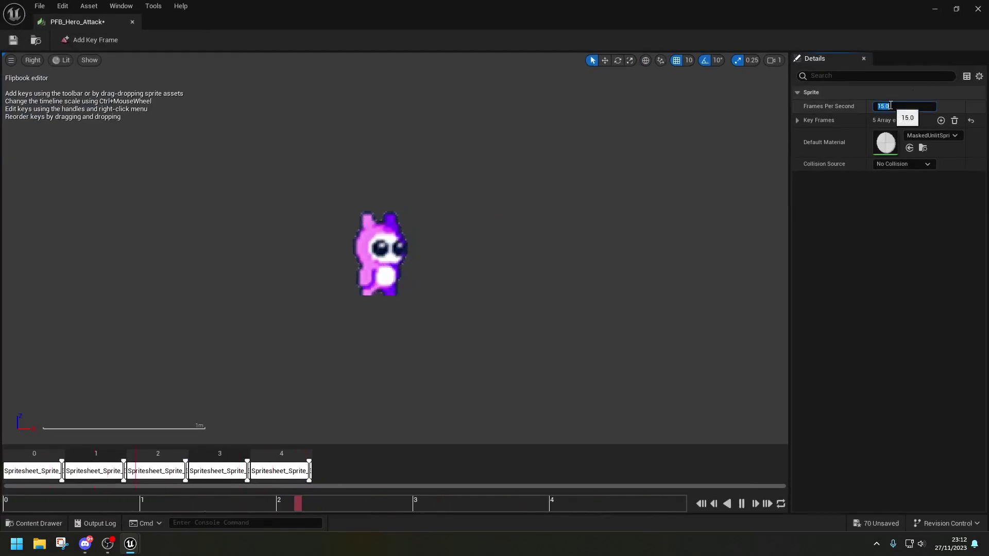
left_click(133, 22)
double_click(550, 221)
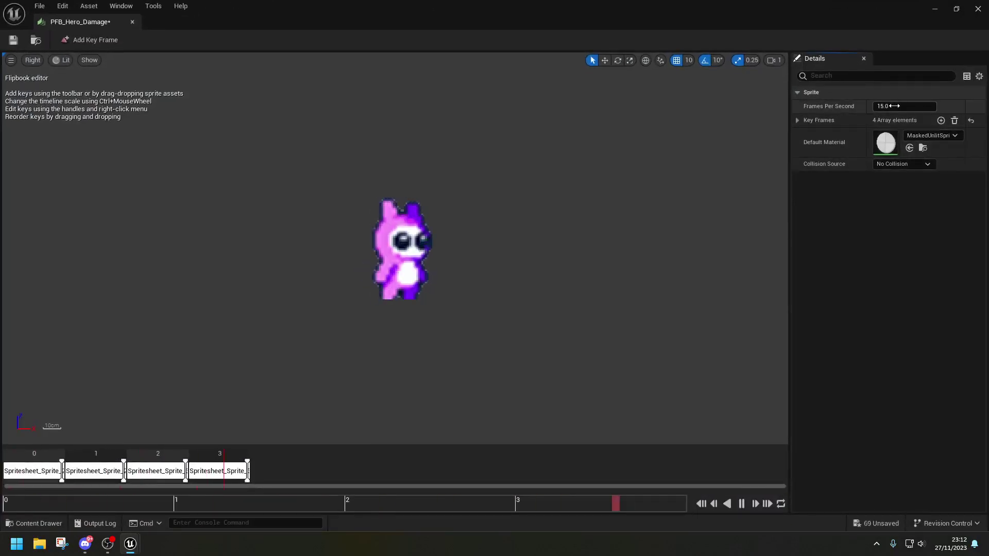
left_click(894, 106)
type("4")
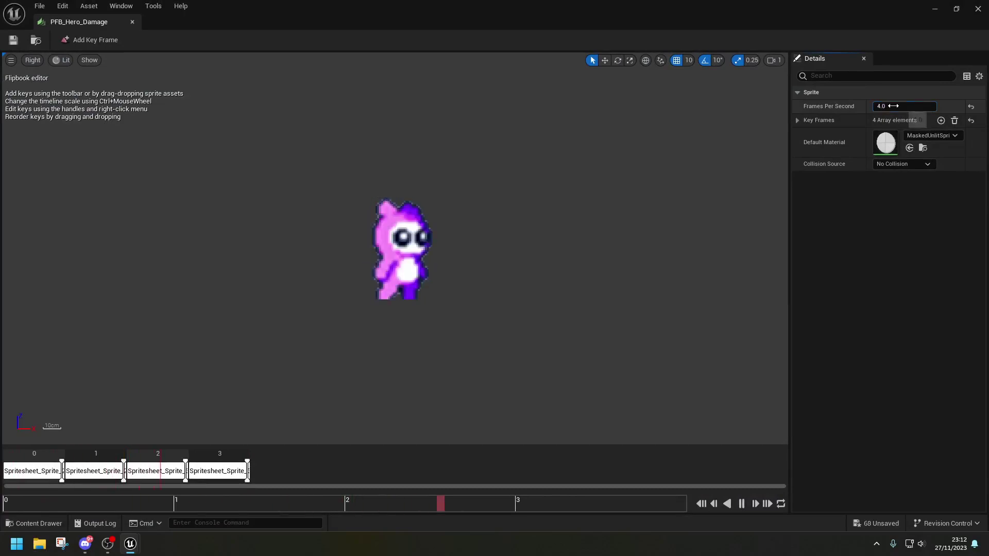
left_click(134, 21)
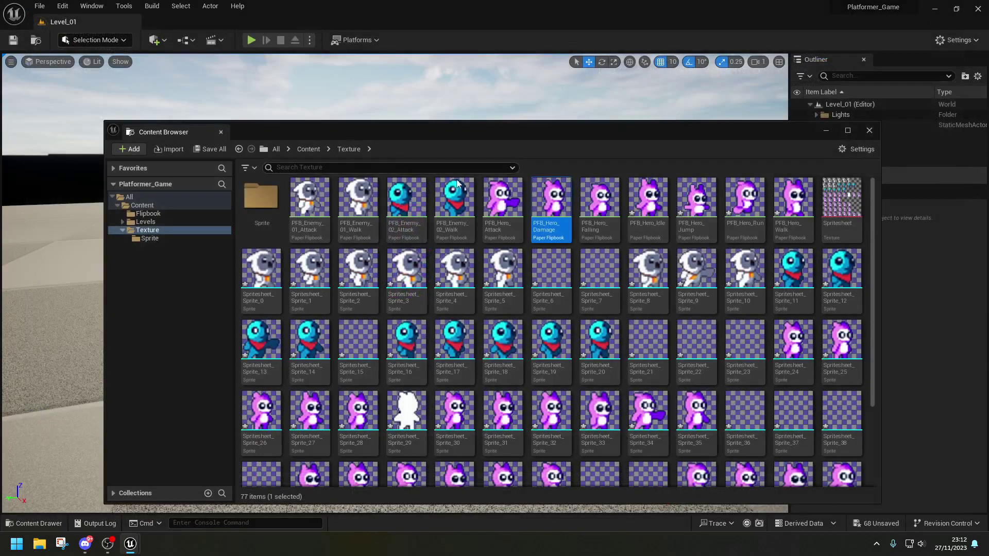
Step: Set PFB_Hero_Idle to 4 and PFB_Hero_Jump to 8 frames per second, saving and closing each flipbook
double_click(600, 211)
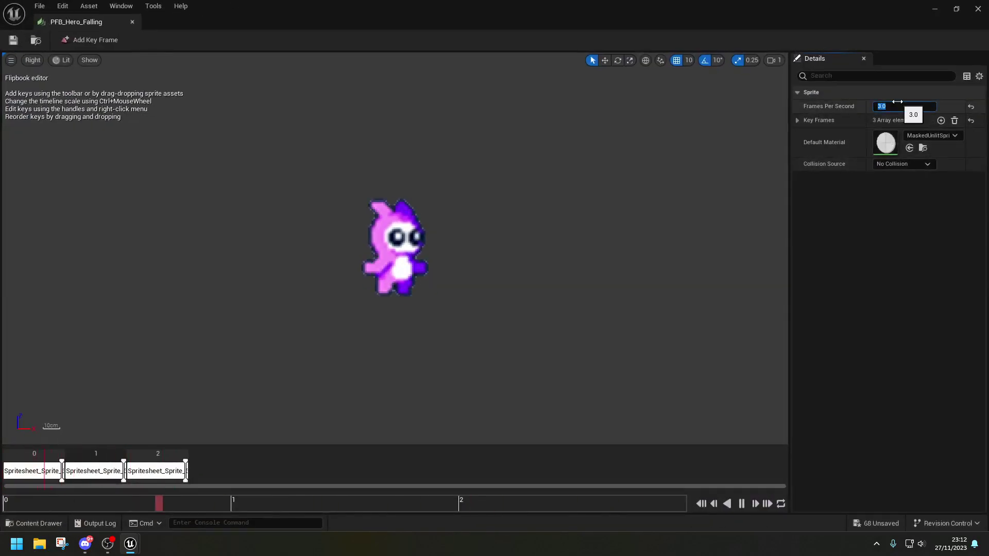
left_click(132, 21)
double_click(646, 216)
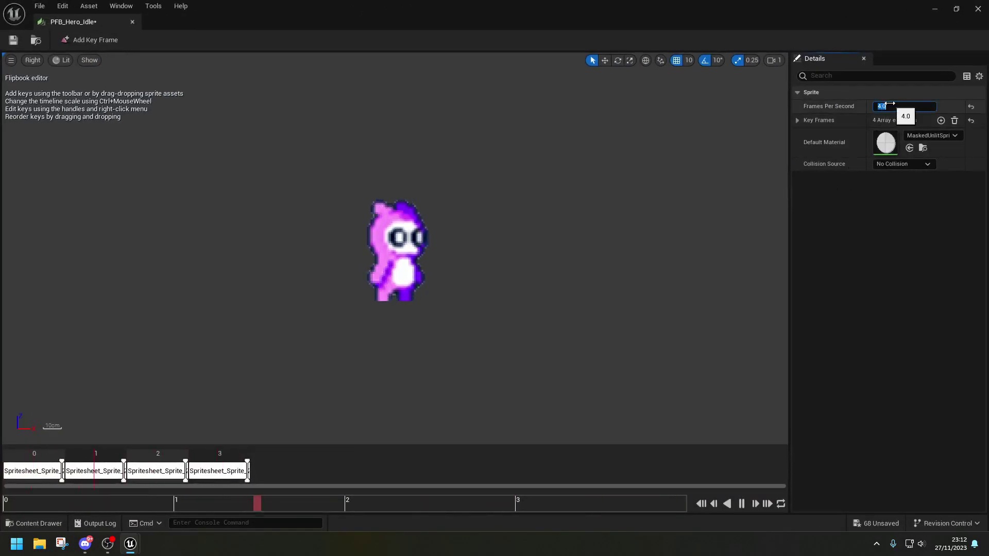
left_click(133, 22)
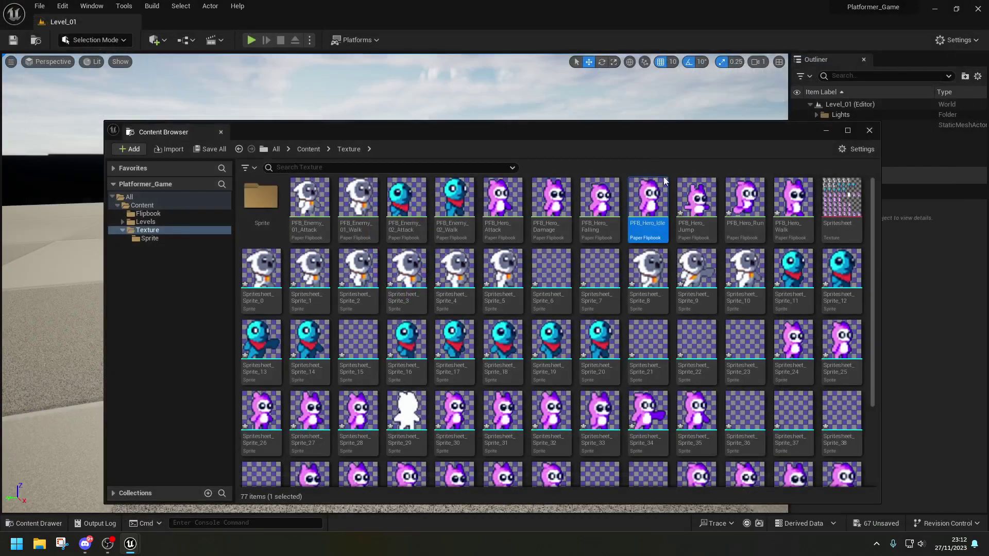
double_click(696, 211)
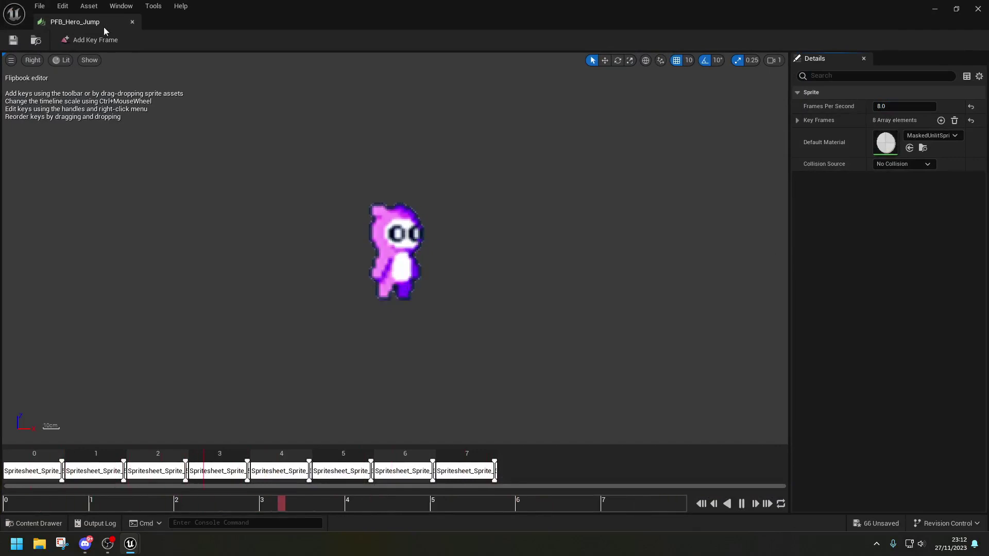
left_click(132, 22)
Step: Set the PFB_Hero_Run flipbook to 6 frames per second, then save and close it
double_click(740, 211)
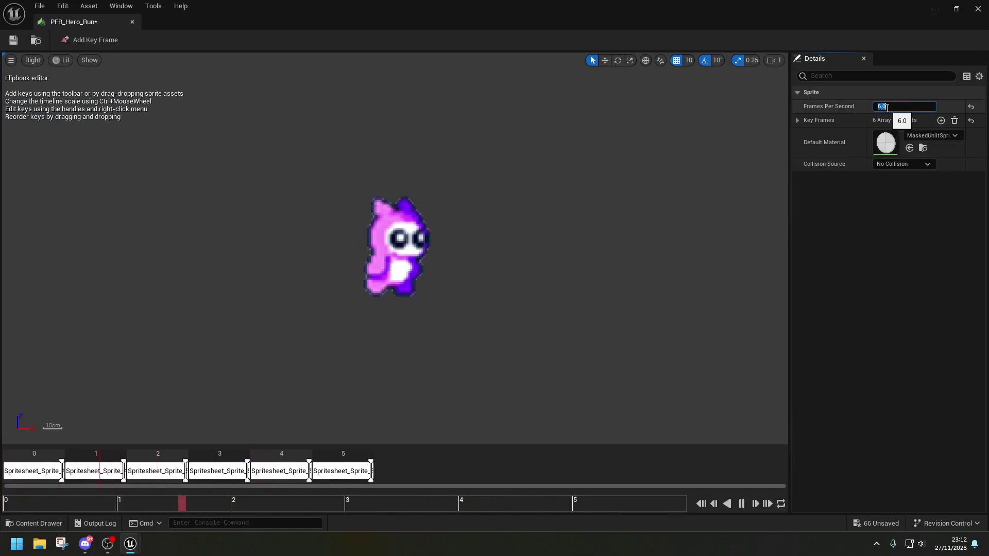
type("6")
key("Return")
key("ctrl+s")
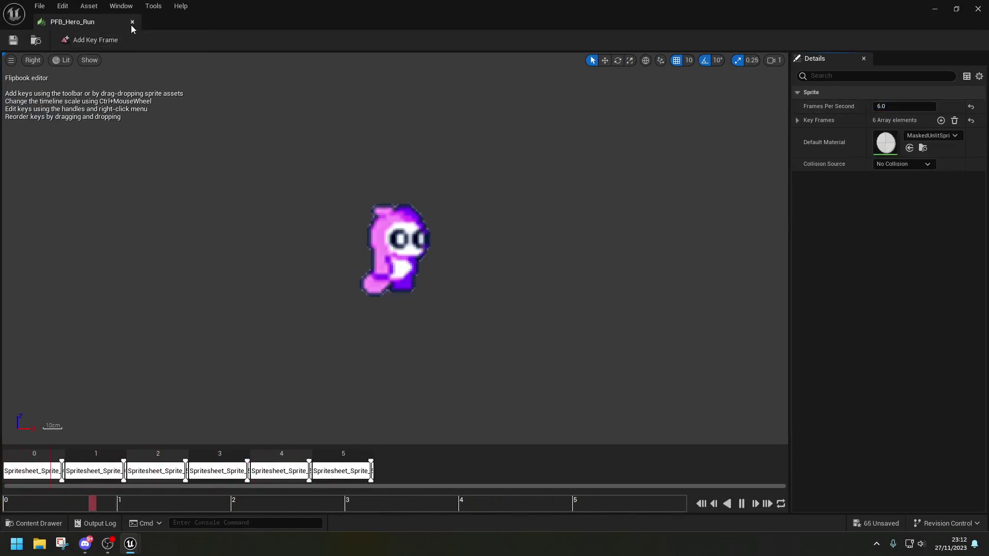
left_click(132, 21)
Step: Set the PFB_Hero_Walk flipbook to 6 frames per second and save it
left_click(797, 210)
double_click(797, 210)
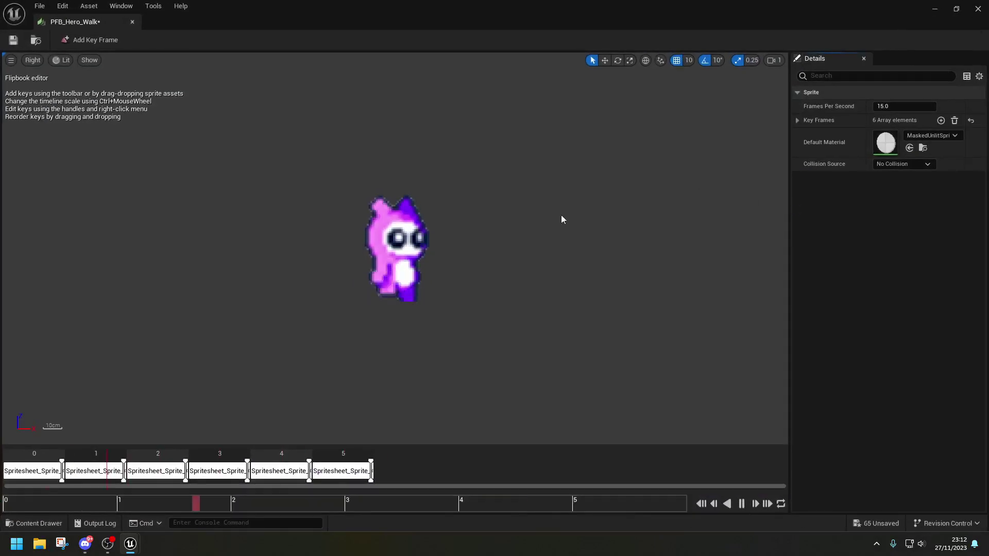
left_click(899, 107)
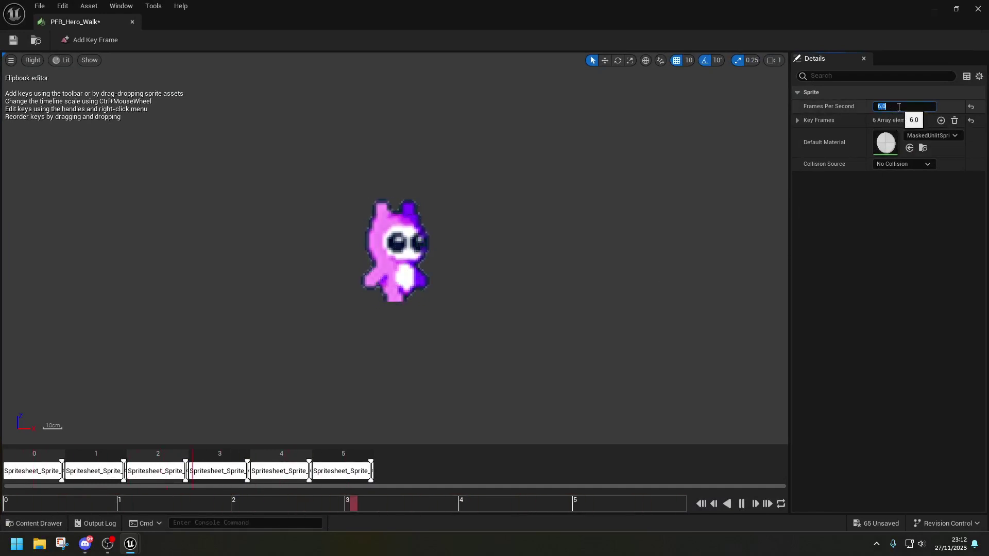
left_click(623, 216)
key("ctrl+s")
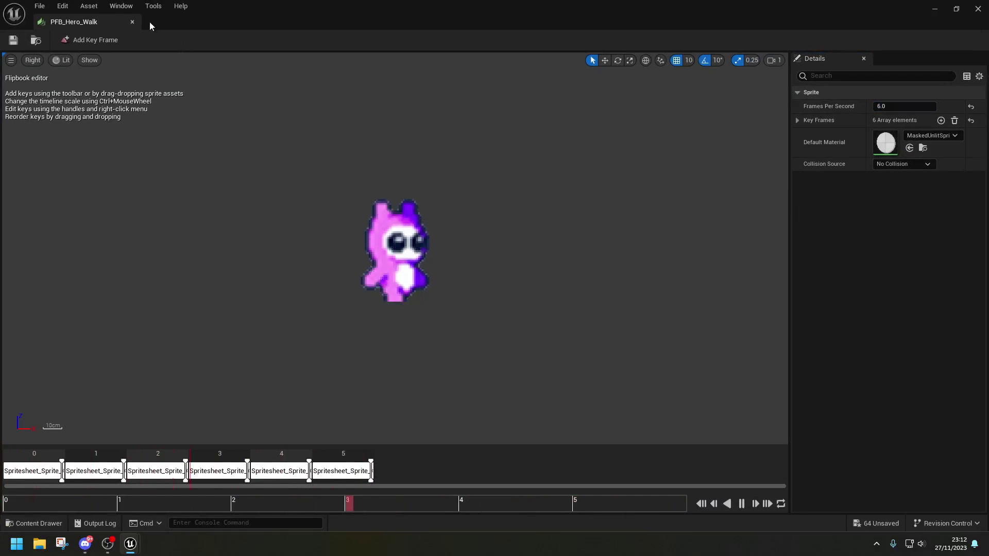
Step: Close the PFB_Hero_Walk flipbook and save all unsaved project assets
left_click(132, 21)
left_click(38, 7)
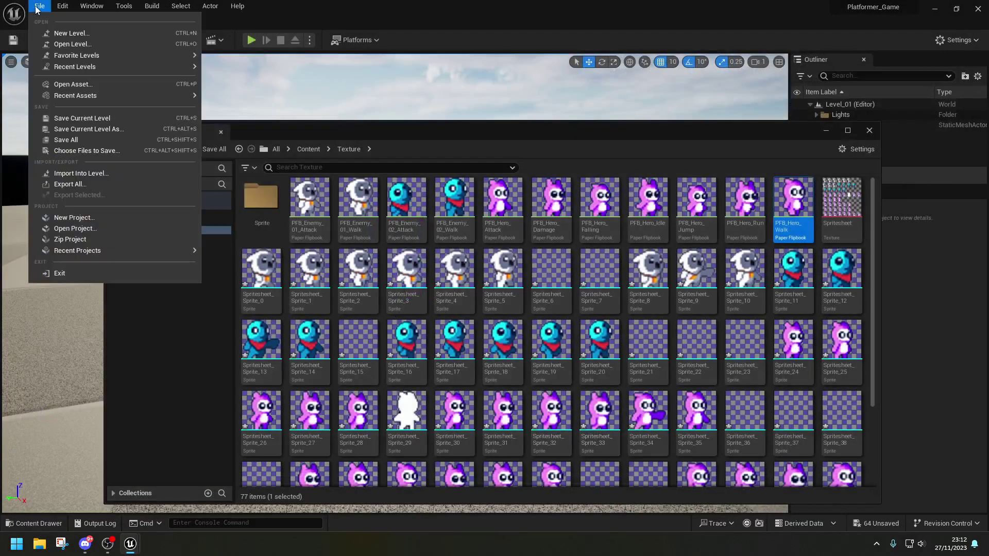
left_click(82, 140)
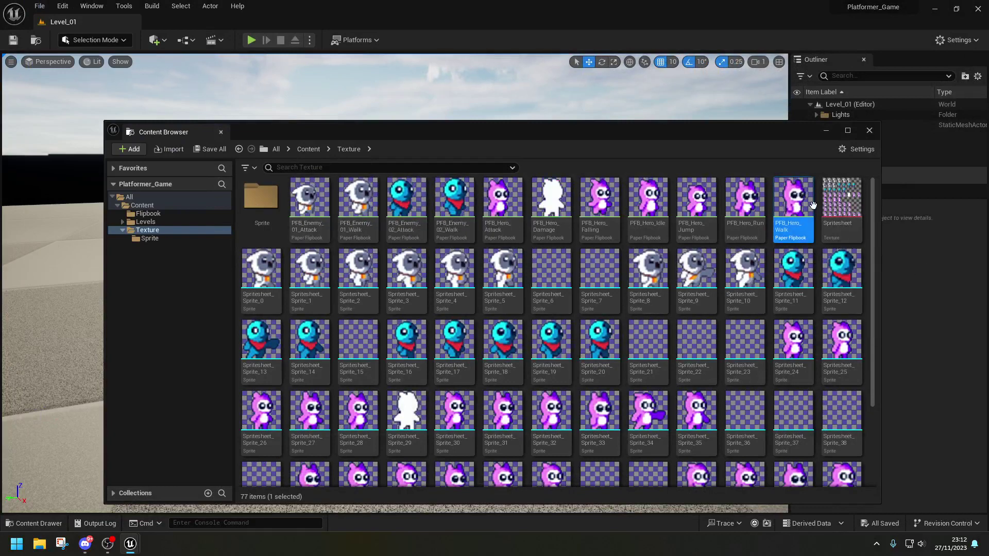
Step: Move all the PFB enemy and hero flipbooks from the Texture folder into the Flipbook folder
left_click(309, 201, "shift")
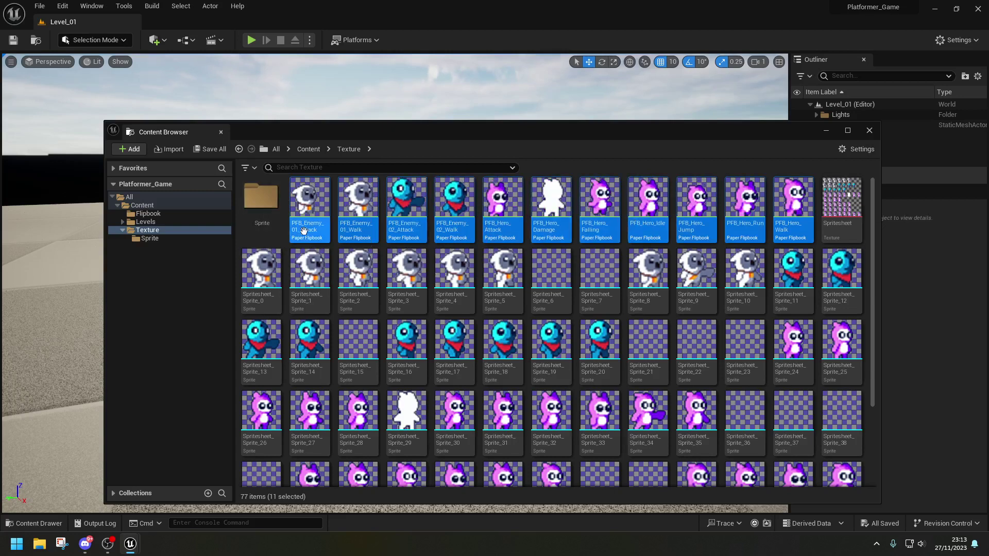
left_click_drag(304, 230, 150, 216)
left_click(210, 240)
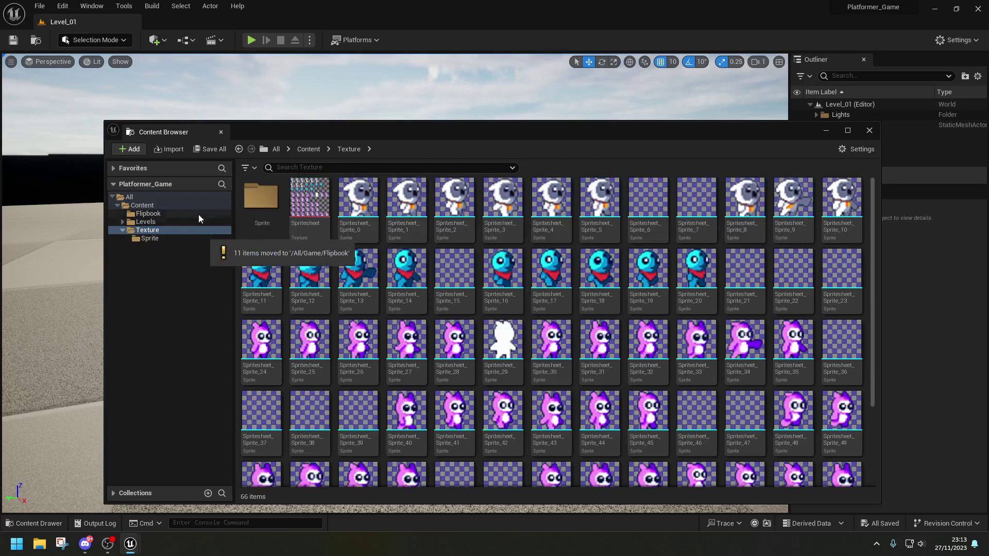
Step: Move Spritesheet_Sprite_0 to 5 and Spritesheet_Sprite_8 to 14 from the Texture folder into its Sprite subfolder
left_click(358, 206)
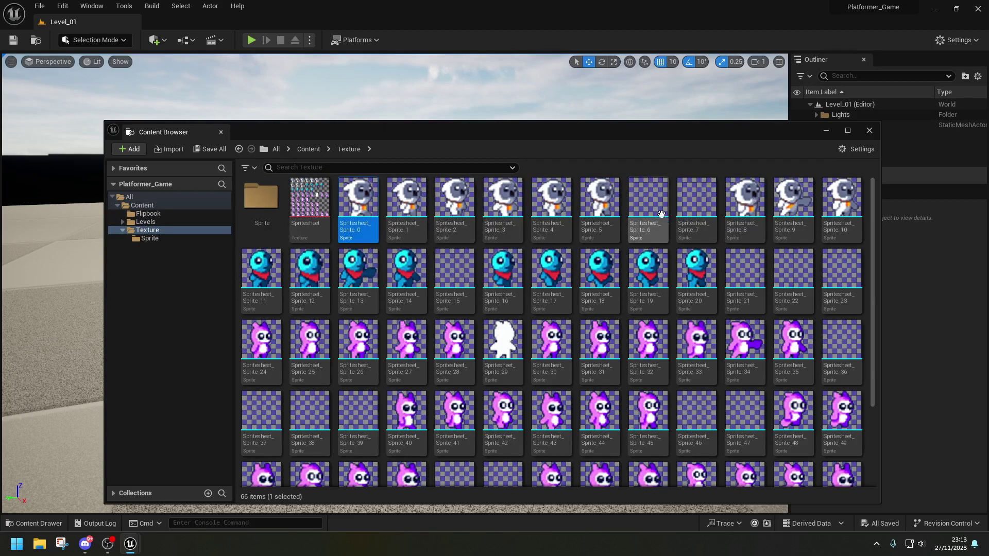
left_click(620, 207, "shift")
left_click_drag(593, 210, 274, 213)
left_click(326, 230)
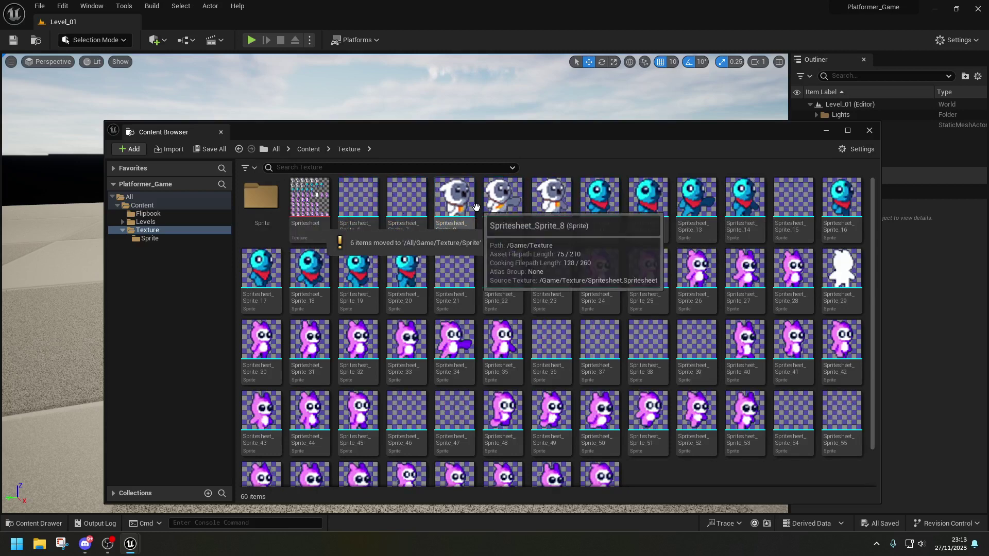
left_click(454, 206)
left_click(744, 206, "shift")
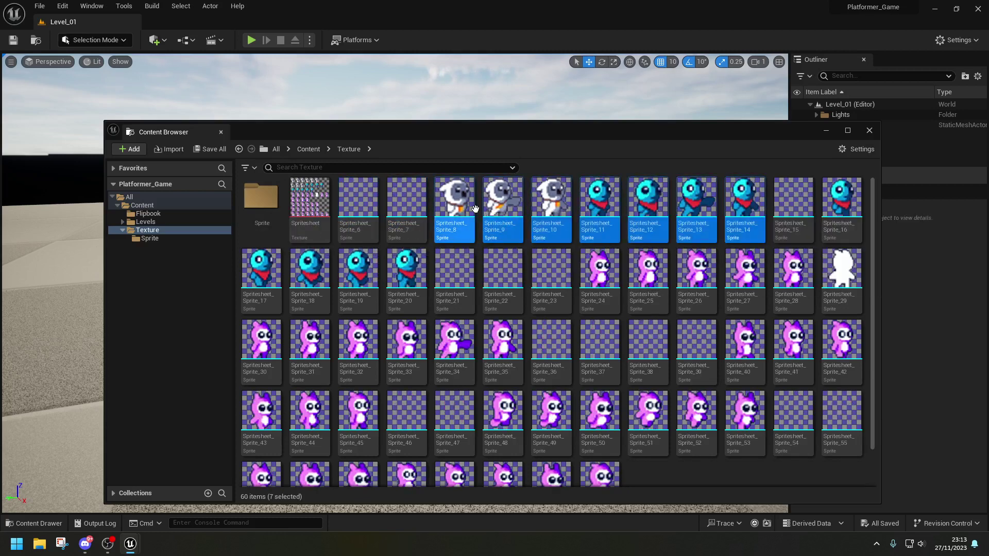
left_click_drag(453, 206, 264, 202)
left_click(332, 230)
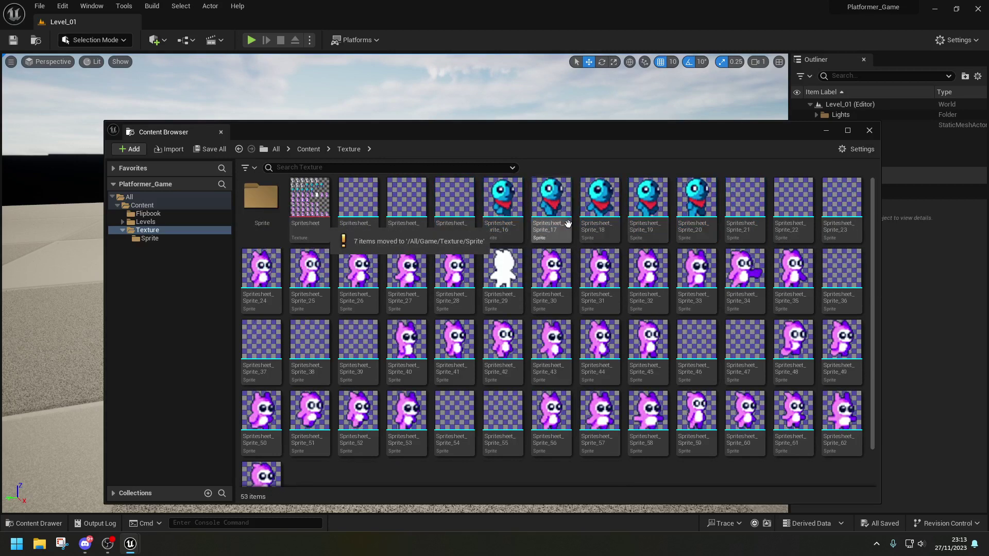
Step: Move Spritesheet_Sprite_16 to 20 and the hero sprites Spritesheet_Sprite_24 to 35 into the Sprite subfolder
left_click(503, 206)
left_click(686, 208, "shift")
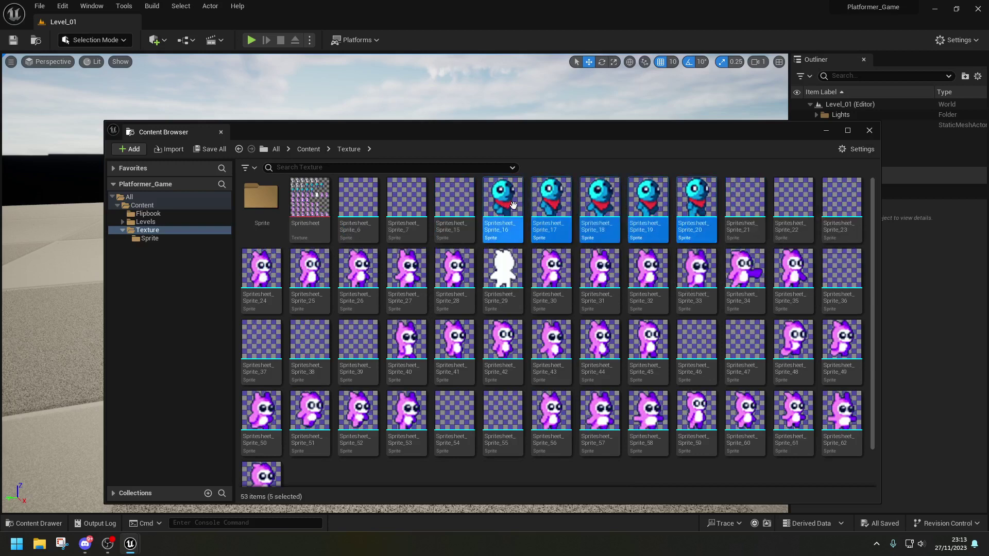
left_click_drag(686, 208, 267, 205)
left_click(271, 224)
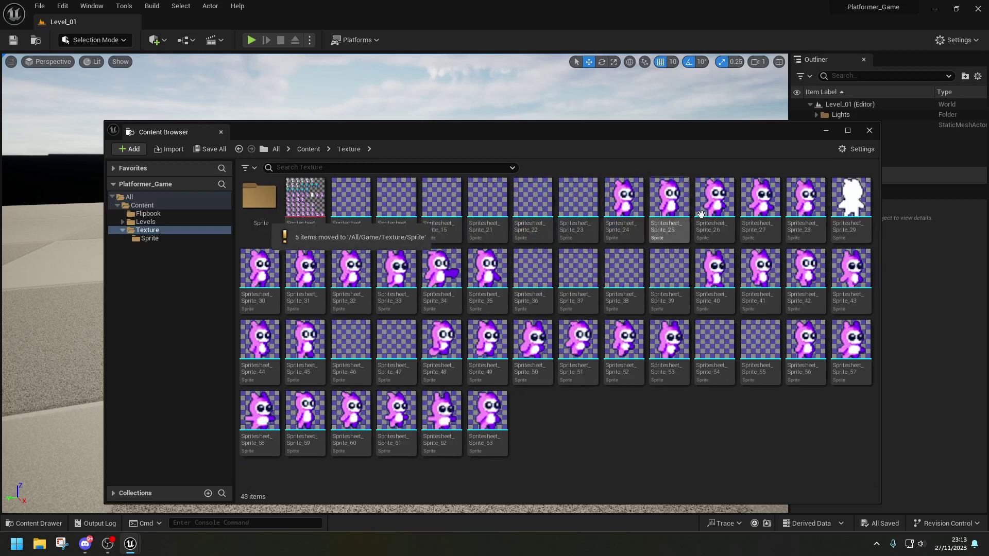
left_click(623, 204)
left_click(494, 264, "shift")
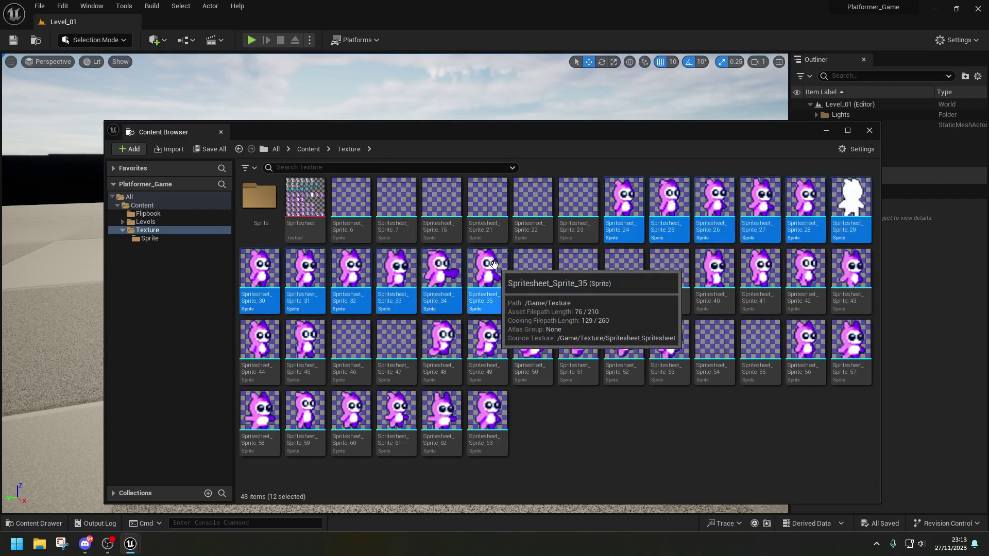
left_click_drag(490, 267, 256, 201)
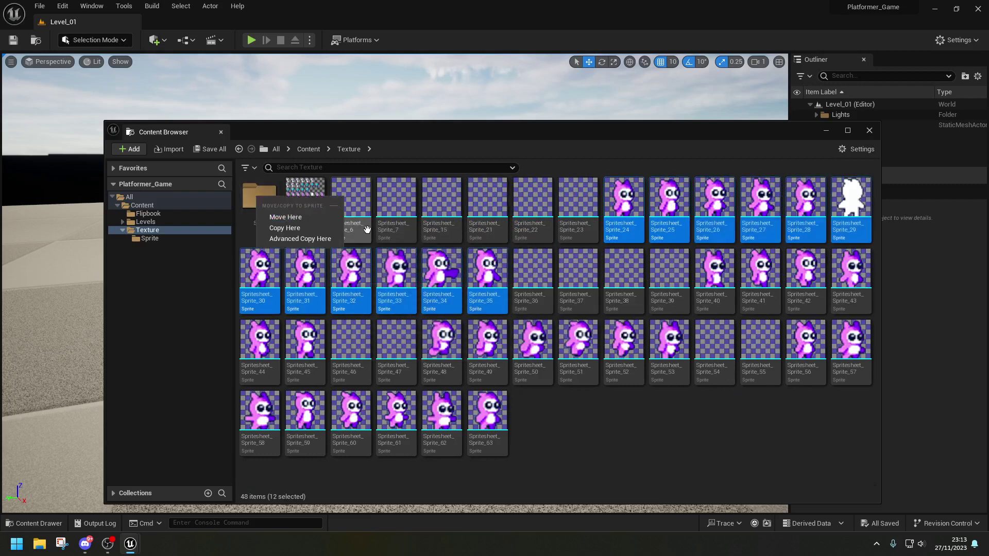
left_click(296, 217)
Step: Move the hero sprites Spritesheet_Sprite_42 to 45, plus Spritesheet_Sprite_40 and 41, into the Sprite subfolder
left_click(269, 276)
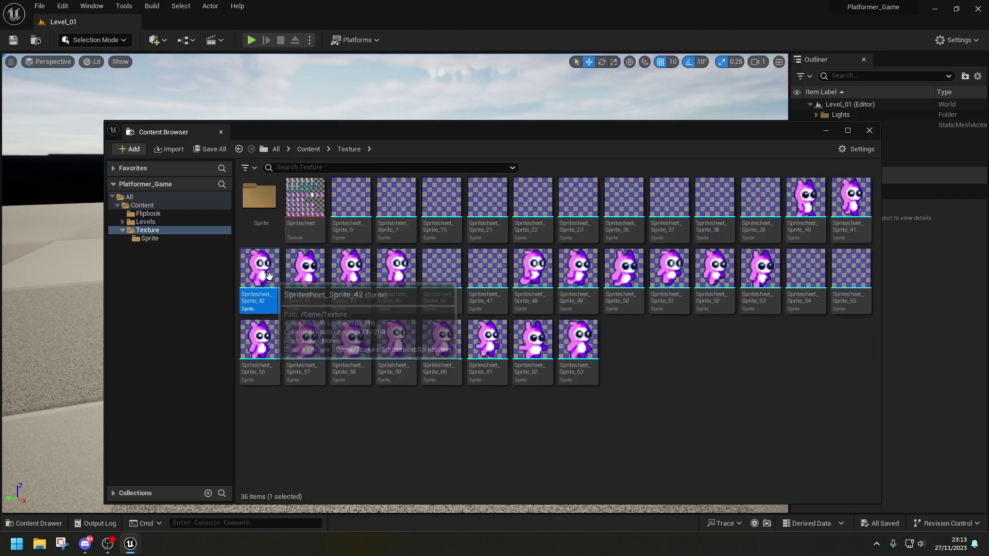
left_click(387, 278, "shift")
left_click_drag(267, 273, 257, 208)
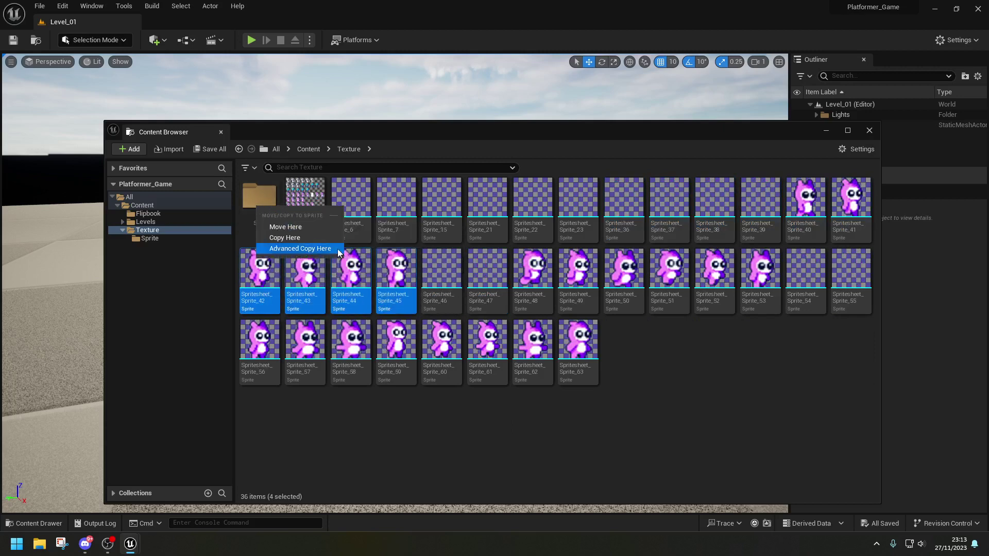
left_click(806, 201)
left_click(850, 201, "shift")
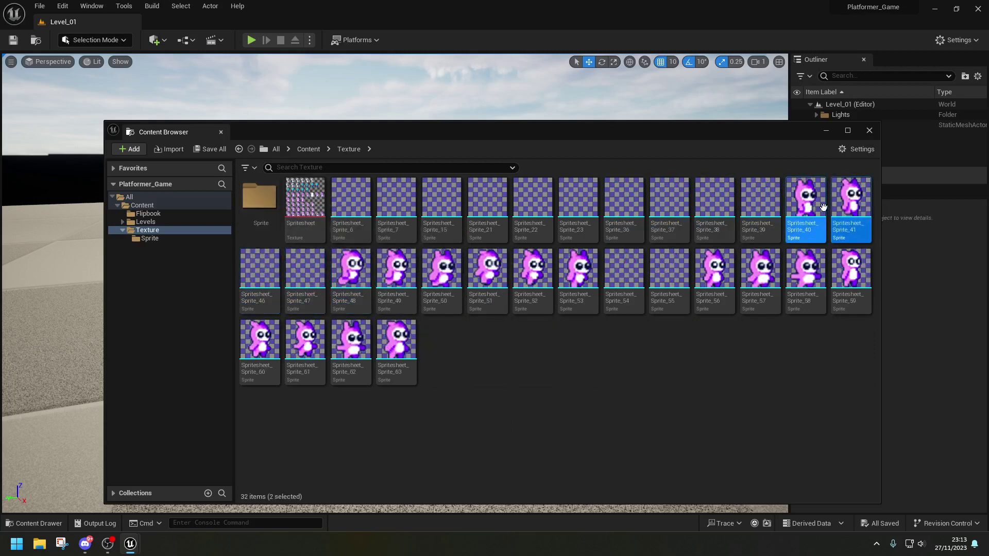
left_click_drag(850, 203, 258, 195)
left_click(329, 215)
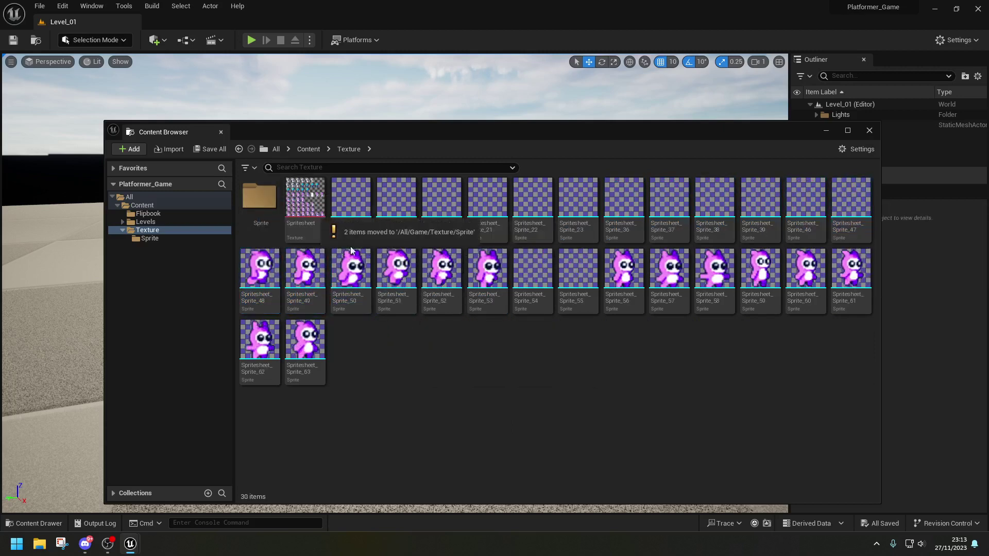
Step: Move the remaining hero sprites, Spritesheet_Sprite_48 to 53 and 56 to 63, into the Sprite subfolder
left_click(259, 287)
left_click(487, 278, "shift")
left_click_drag(487, 278, 255, 202)
left_click(280, 211)
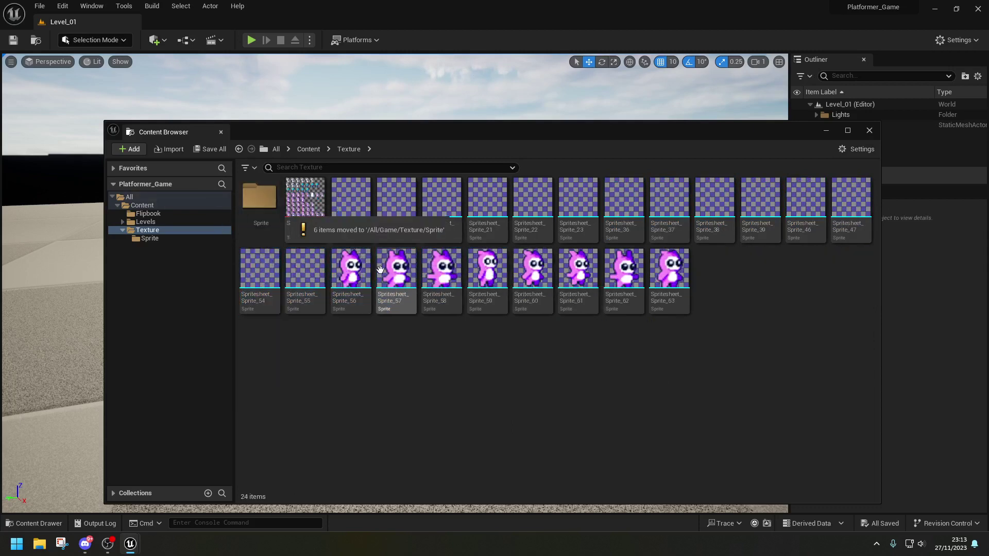
left_click(350, 268)
left_click(675, 266, "shift")
left_click_drag(350, 271, 276, 201)
left_click(335, 222)
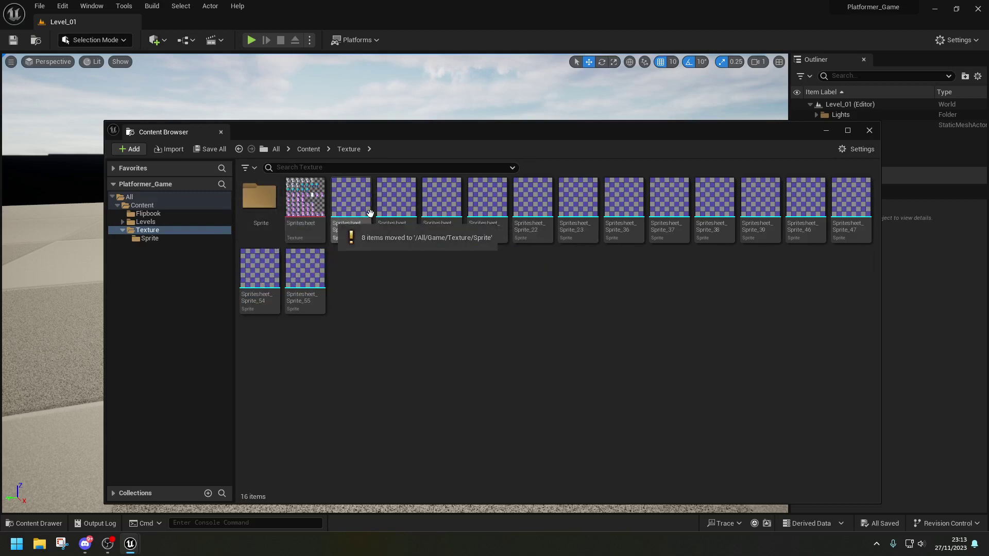
Step: Delete all the empty sprites left in the Texture folder, from Spritesheet_Sprite_6 through Spritesheet_Sprite_55
left_click(342, 221)
left_click(292, 295, "shift")
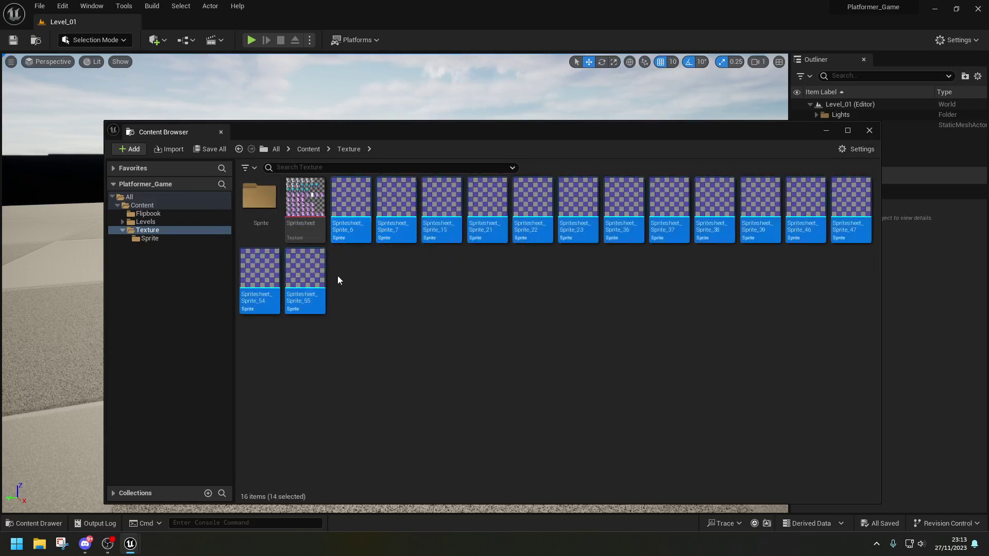
key("Delete")
left_click(430, 441)
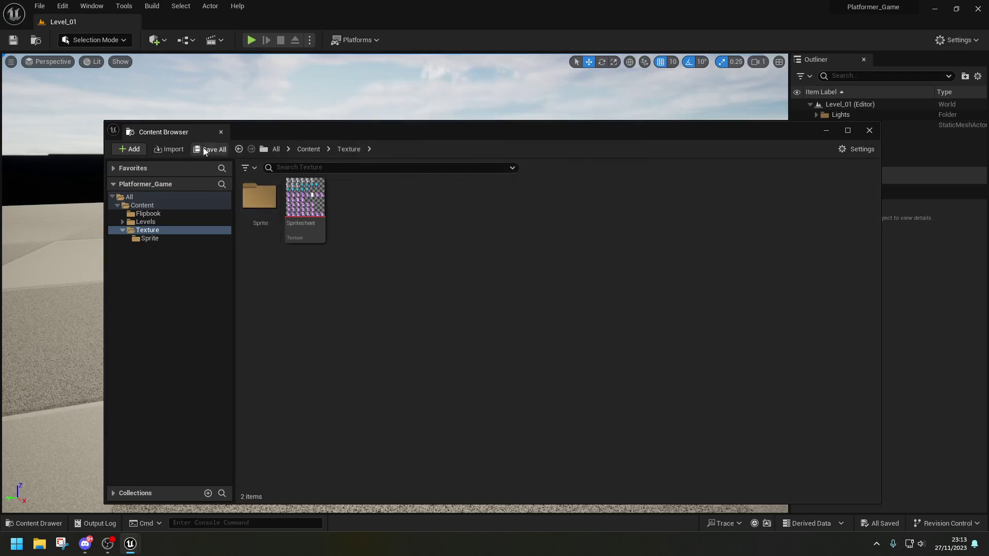
Step: Save all project changes and review the sorted assets in the Sprite and Flipbook folders
left_click(39, 6)
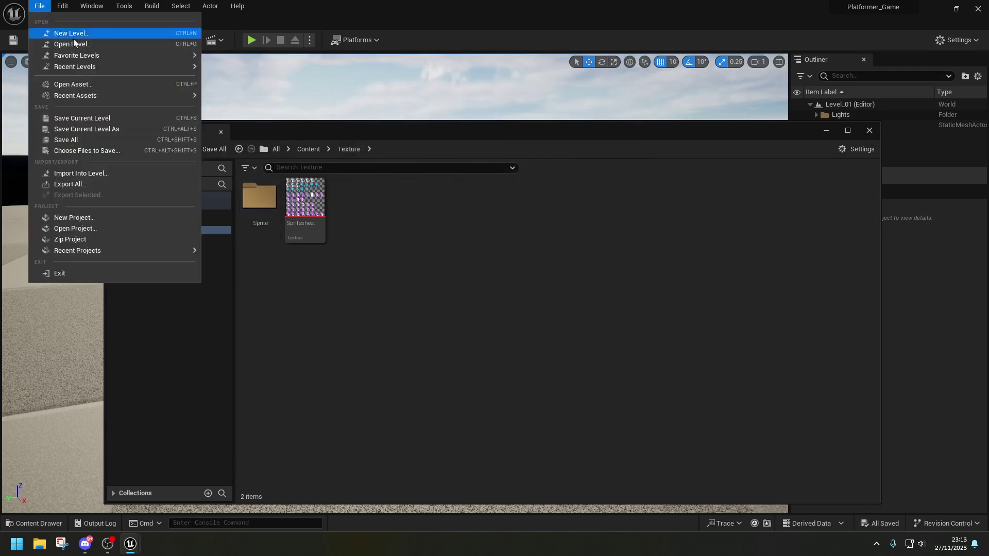
left_click(100, 137)
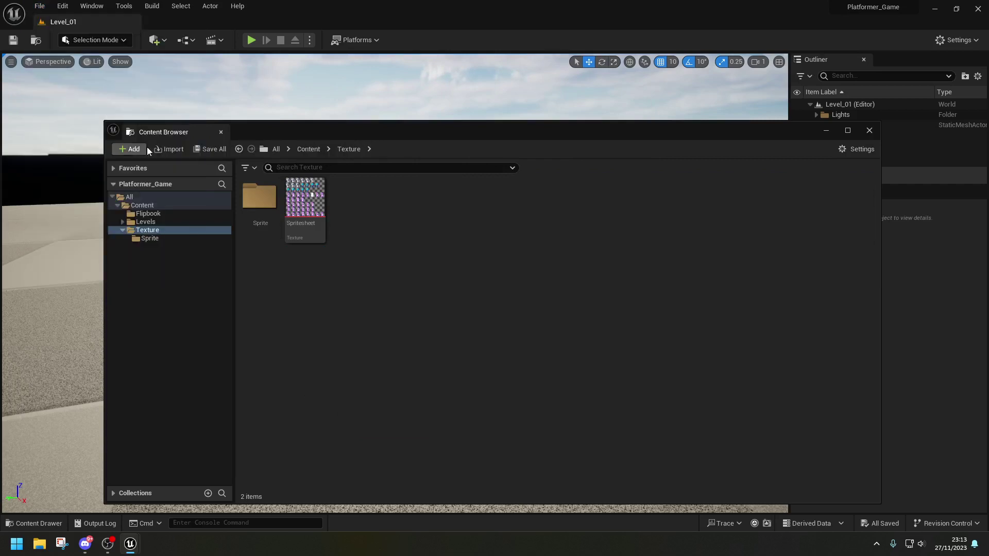
left_click(177, 240)
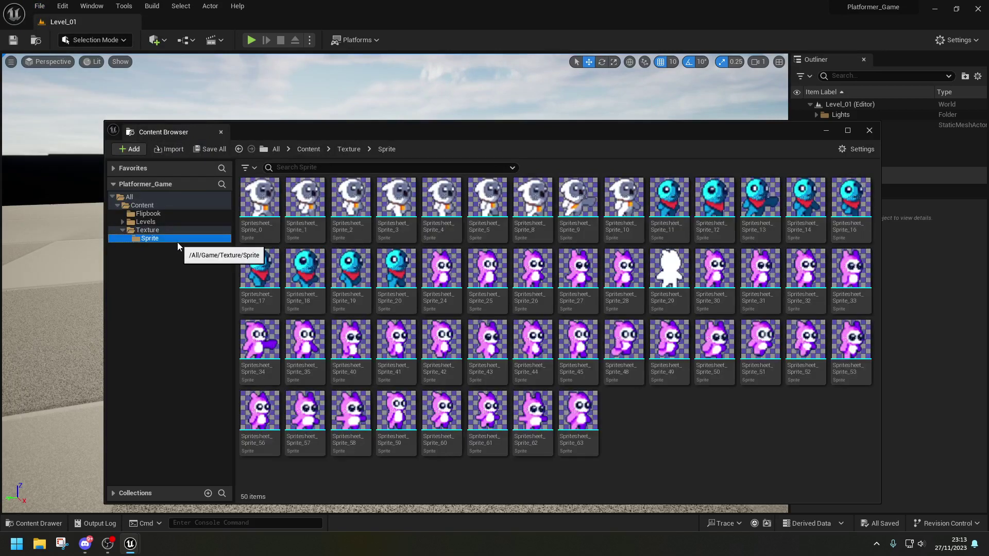
left_click(146, 222)
left_click(159, 215)
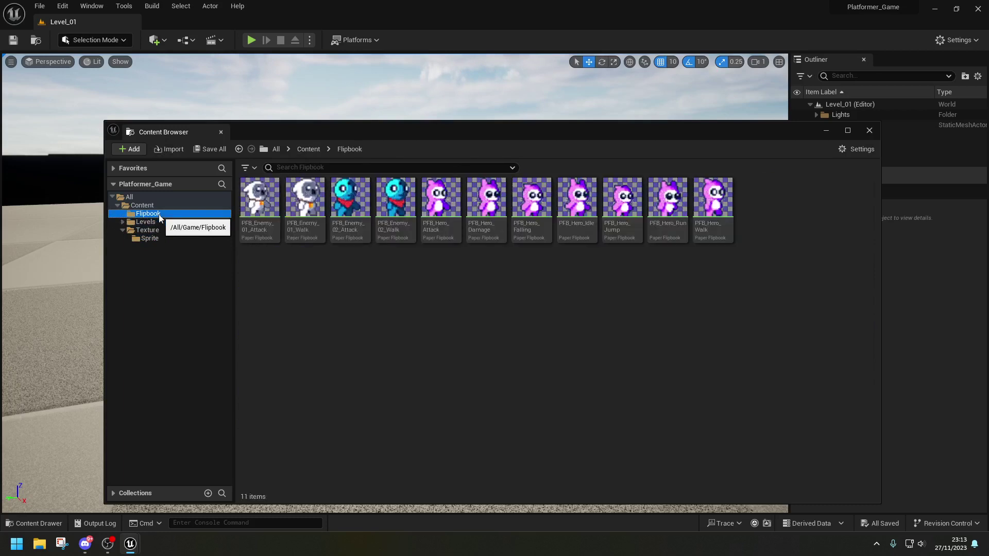